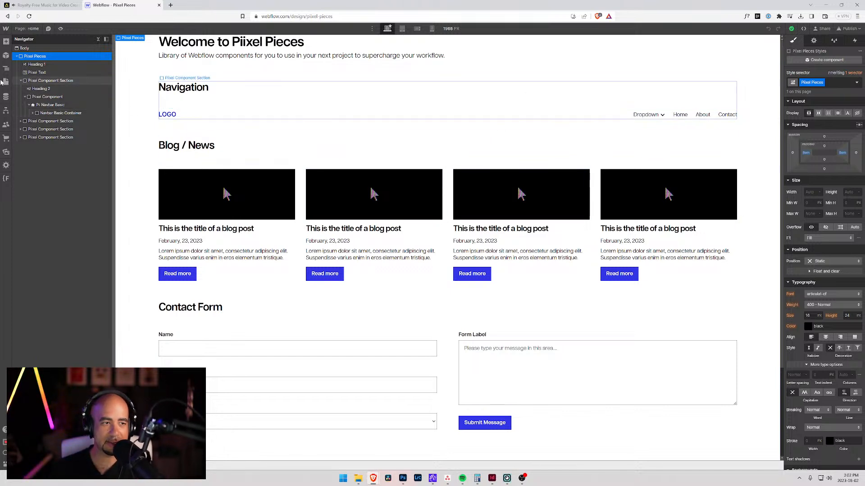
# Step: Examine the page's existing component sections: navigation, blog/news, contact form and the two footers
pyautogui.click(54, 80)
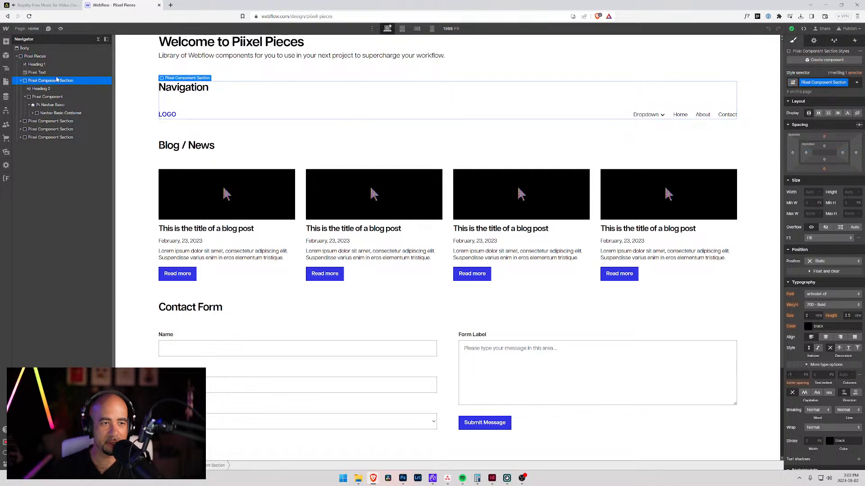
pyautogui.click(58, 122)
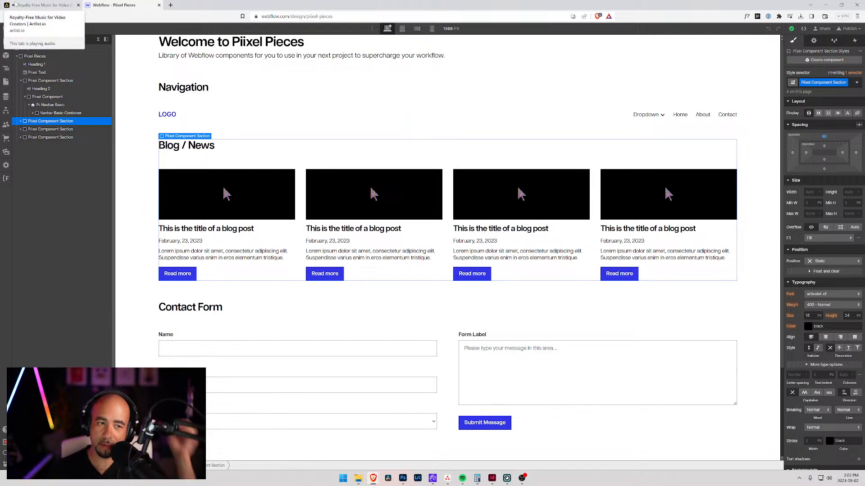
pyautogui.scroll(-3, 213, 158)
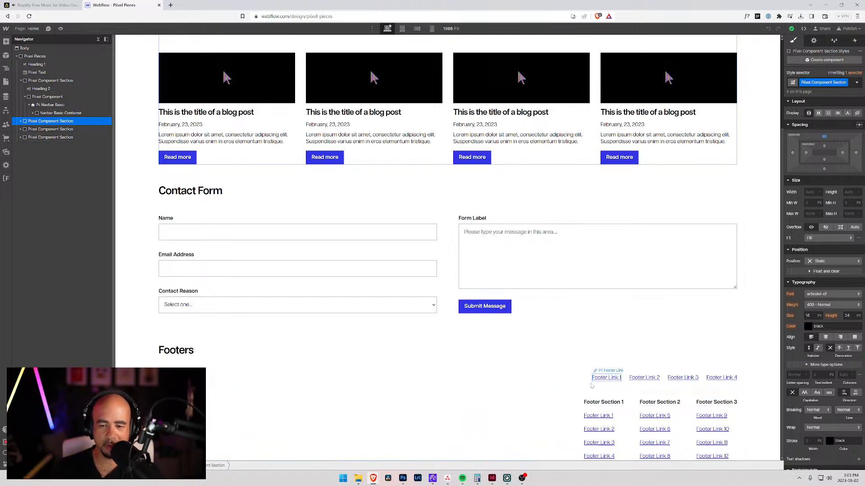
pyautogui.scroll(3, 585, 419)
pyautogui.scroll(-3, 568, 414)
pyautogui.scroll(3, 574, 333)
pyautogui.scroll(-3, 575, 334)
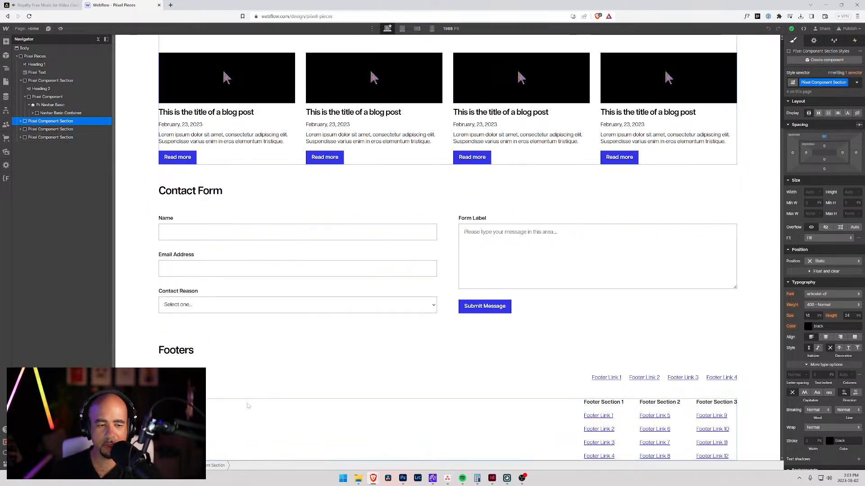
pyautogui.click(255, 371)
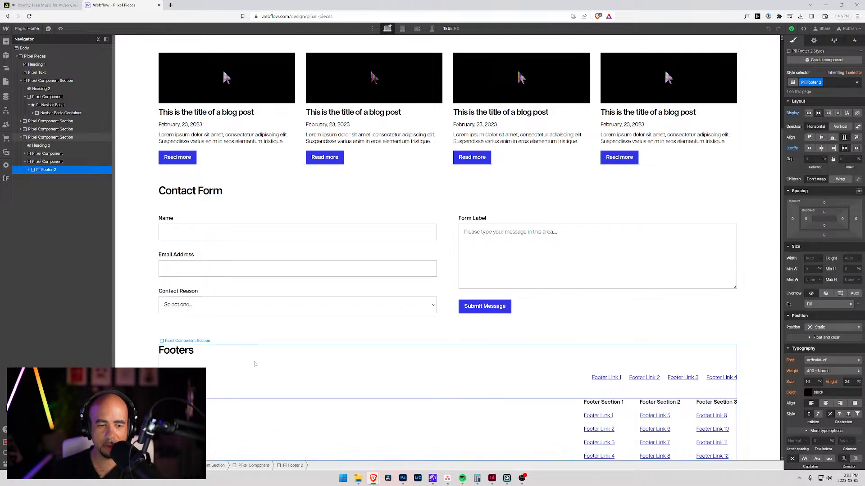
pyautogui.click(236, 371)
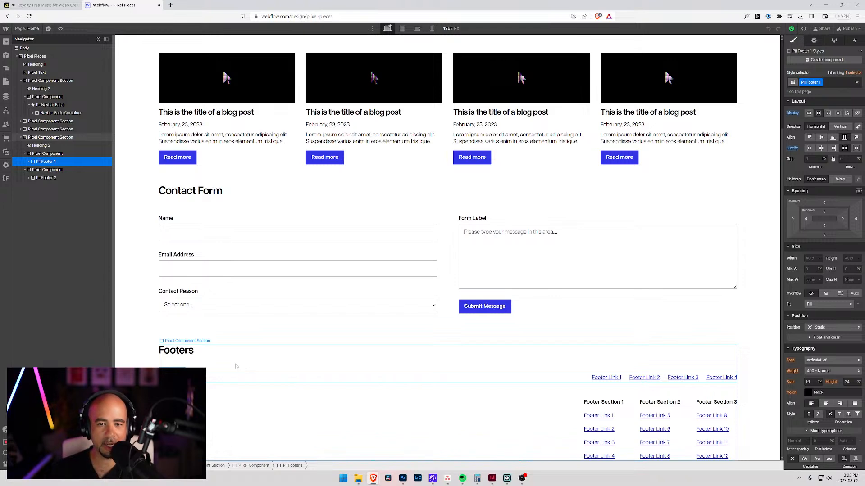
pyautogui.scroll(3, 315, 187)
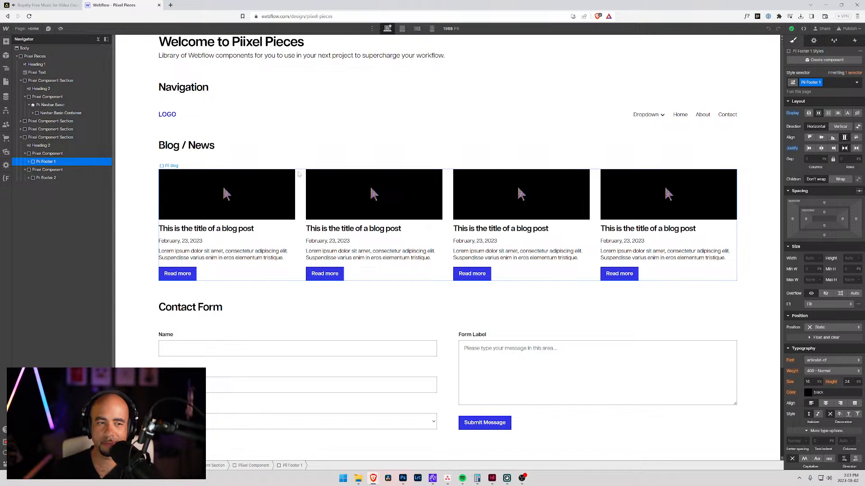
pyautogui.click(21, 137)
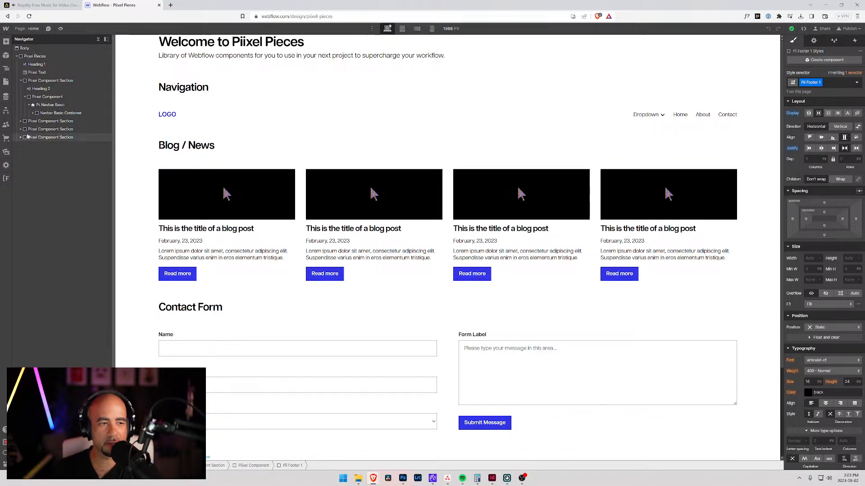
pyautogui.click(265, 170)
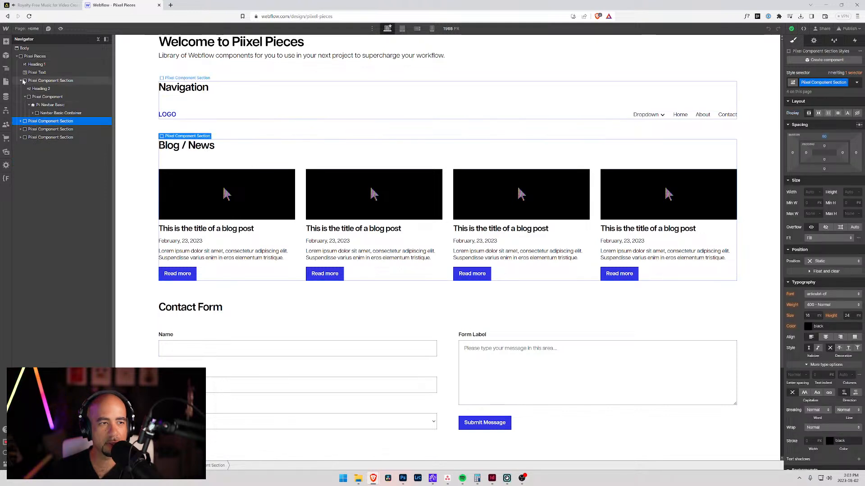
# Step: Add a div block to the Piixel Pieces wrapper and place it between the Blog / News and Contact Form sections
pyautogui.click(20, 80)
pyautogui.click(33, 56)
pyautogui.hotkey('ctrl', 'e')
pyautogui.write('div')
pyautogui.press('Return')
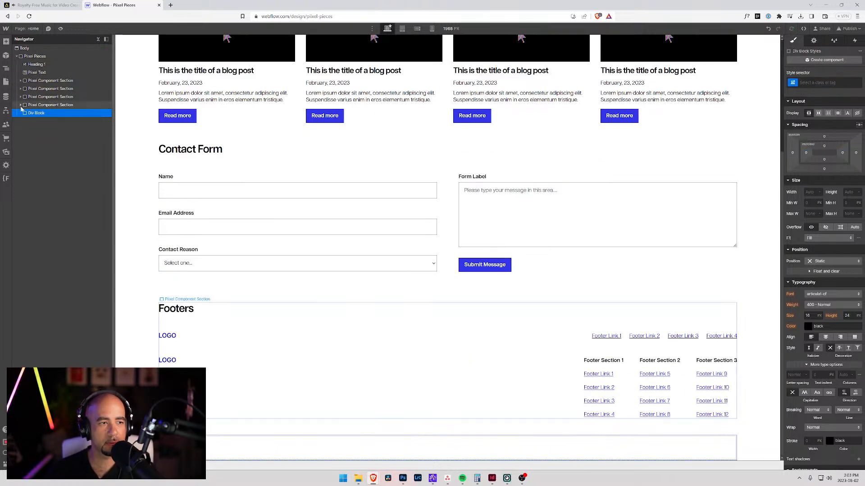
pyautogui.moveTo(32, 112); pyautogui.dragTo(31, 86)
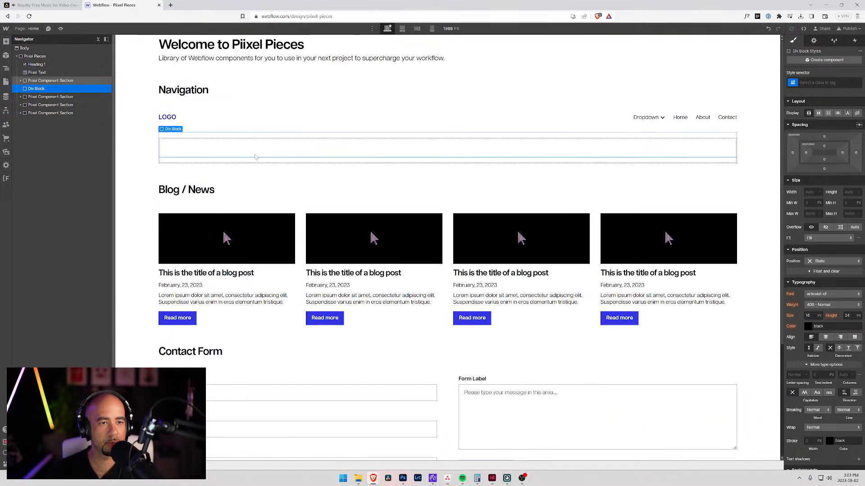
pyautogui.moveTo(28, 95); pyautogui.dragTo(28, 99)
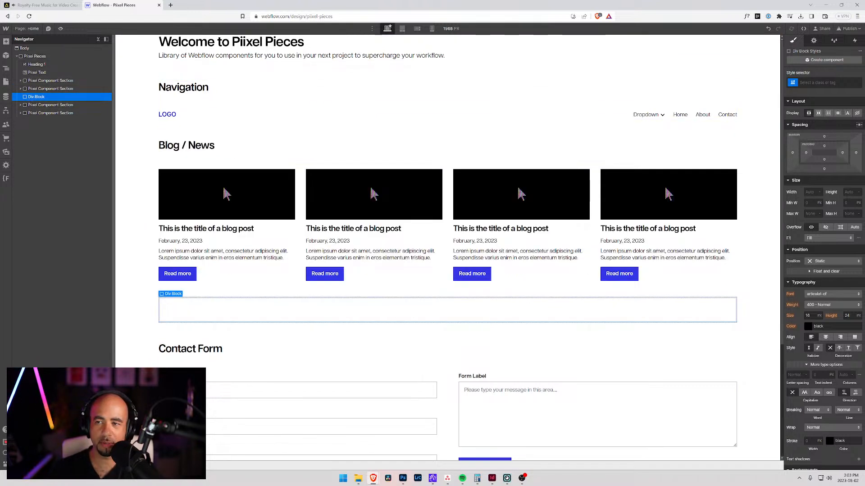
# Step: Assign the existing class Piixel Component Section to the new div block
pyautogui.hotkey('ctrl', 'Return')
pyautogui.write('Pii')
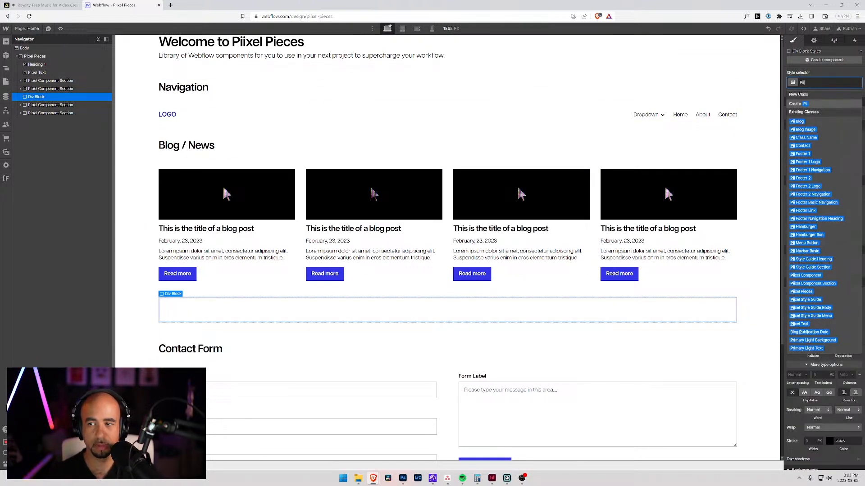
pyautogui.write('xel co')
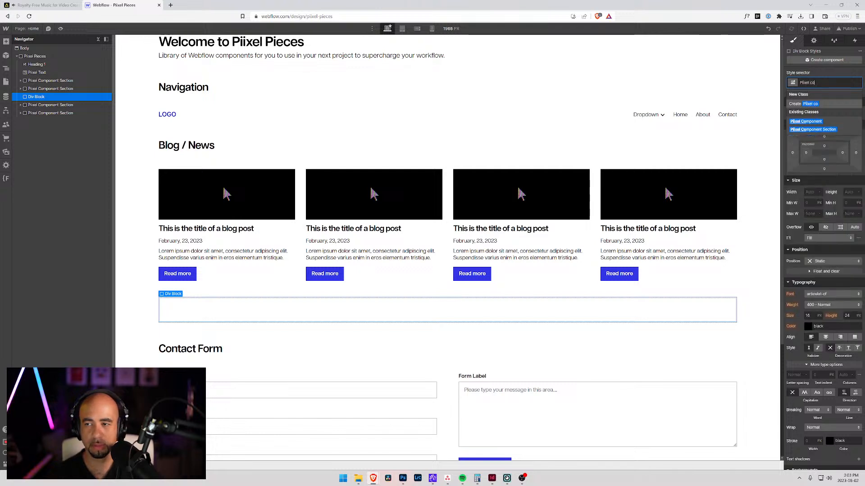
pyautogui.press('Down')
pyautogui.press('Down')
pyautogui.press('Return')
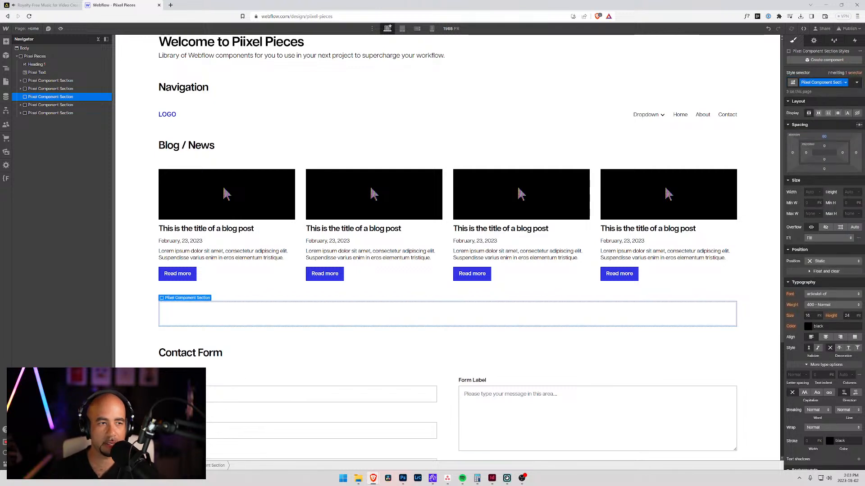
# Step: Add an H2 heading inside the new component section with the text "Hero"
pyautogui.hotkey('ctrl', 'e')
pyautogui.write('hea')
pyautogui.press('Return')
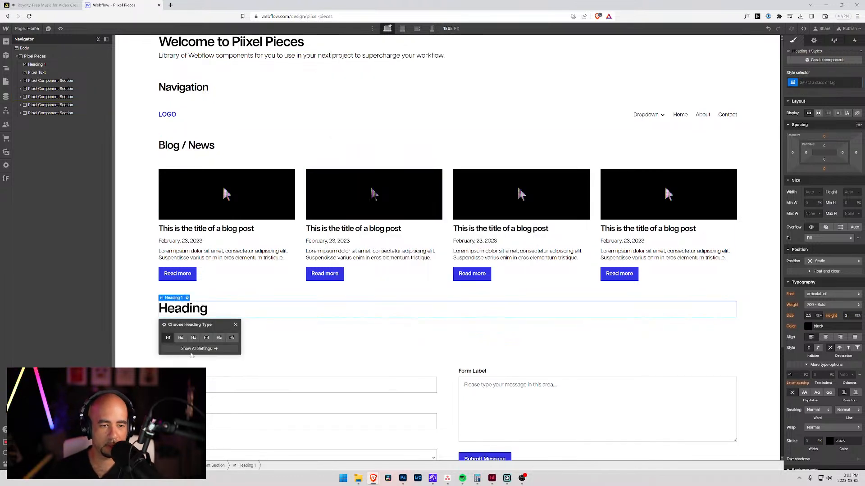
pyautogui.click(180, 338)
pyautogui.press('Return')
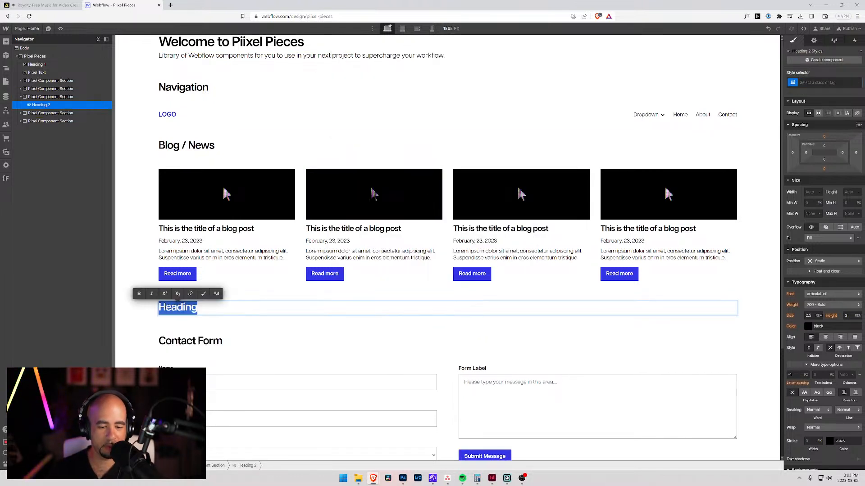
pyautogui.write('Hero')
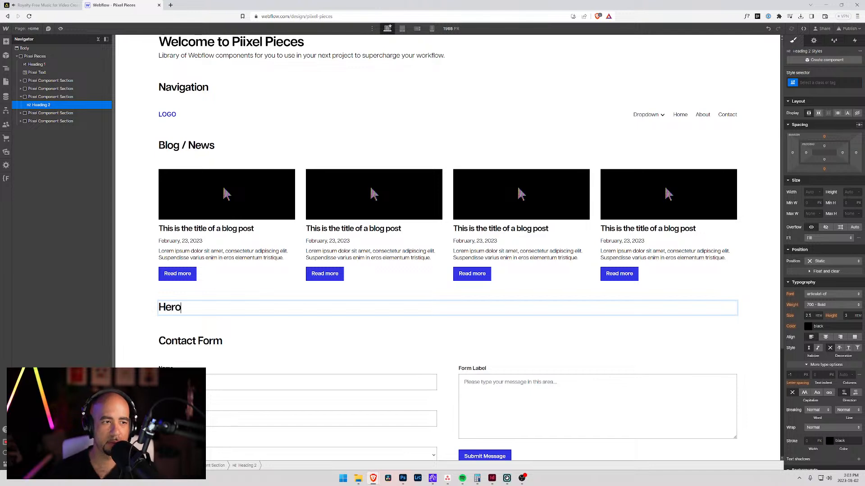
# Step: Insert a div block beneath the Hero heading inside its component section
pyautogui.click(33, 98)
pyautogui.hotkey('ctrl', 'e')
pyautogui.write('div')
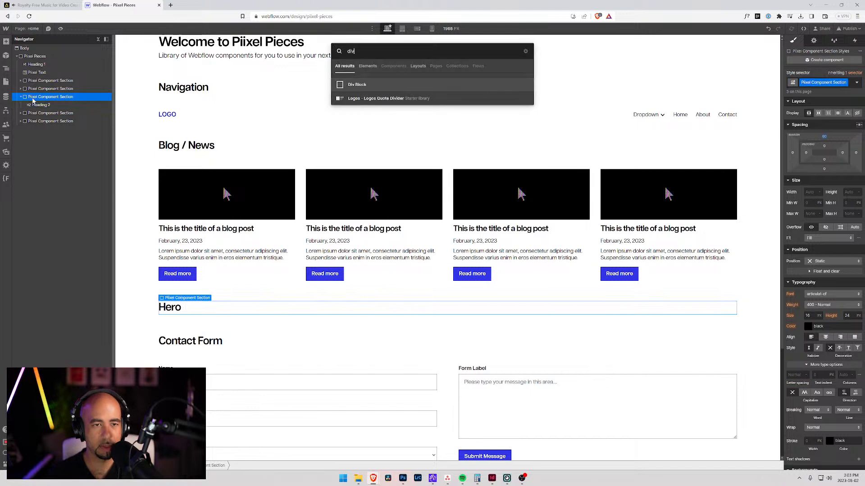
pyautogui.press('Return')
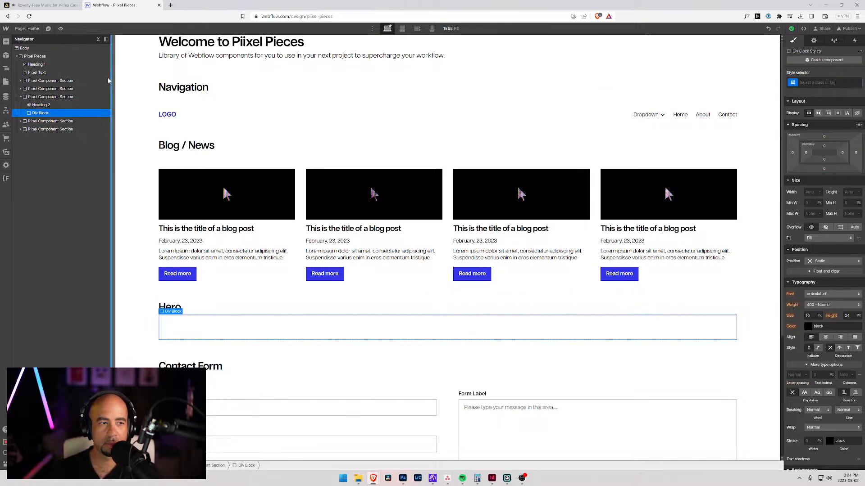
# Step: Check the contact section's wrapper class and assign the same class, Piixel Component, to the div block under the Hero heading
pyautogui.click(20, 121)
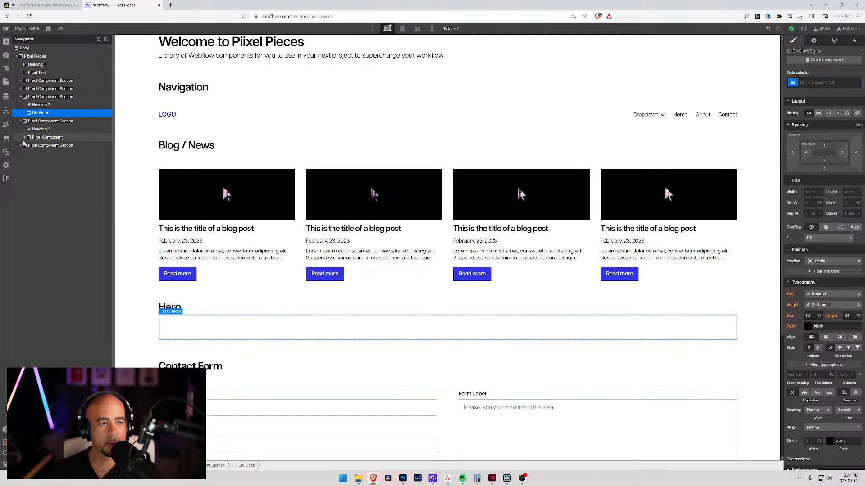
pyautogui.click(25, 138)
pyautogui.click(25, 138)
pyautogui.click(35, 140)
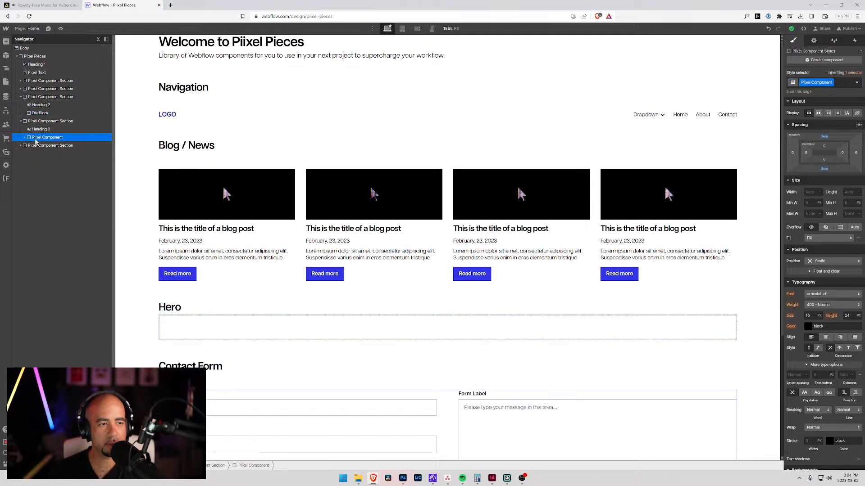
pyautogui.click(40, 113)
pyautogui.hotkey('ctrl', 'Return')
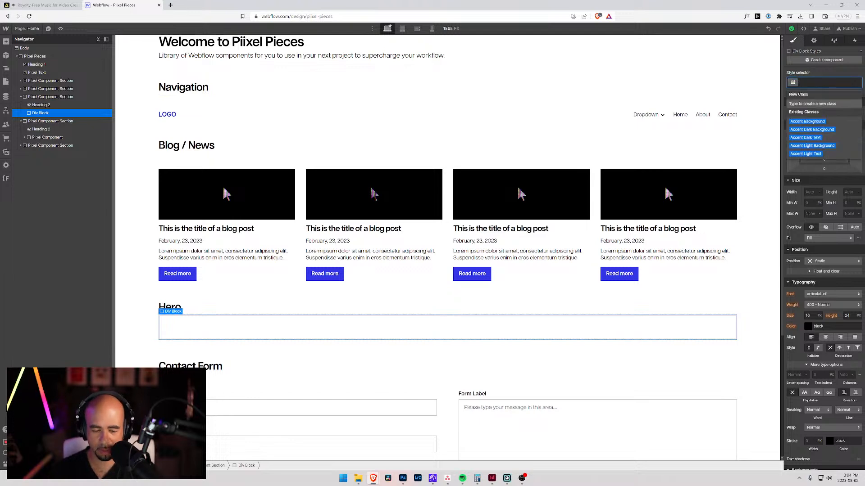
pyautogui.write('Piixel Com')
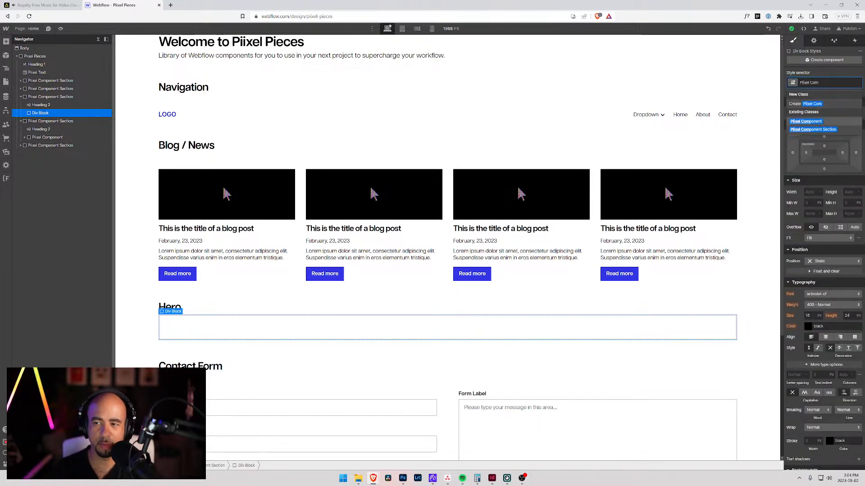
pyautogui.press('Down')
pyautogui.press('Return')
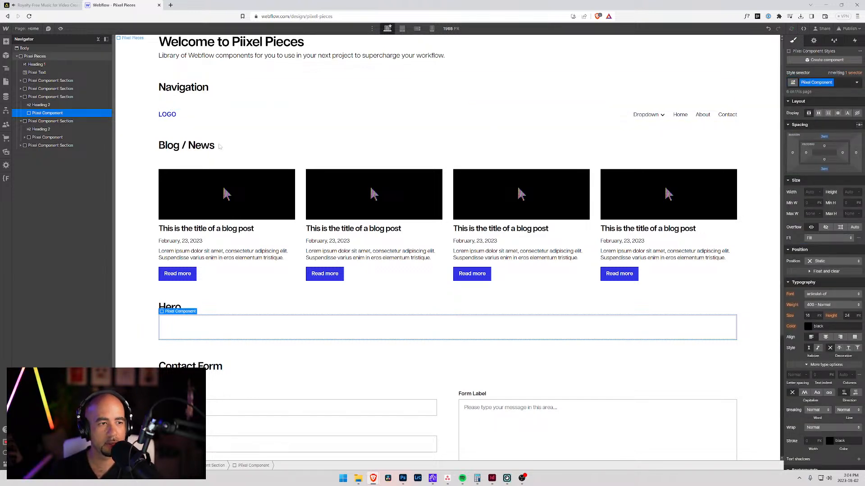
# Step: Review how the contact and footer components are nested, and add a div block inside the Hero section's Piixel Component
pyautogui.click(24, 138)
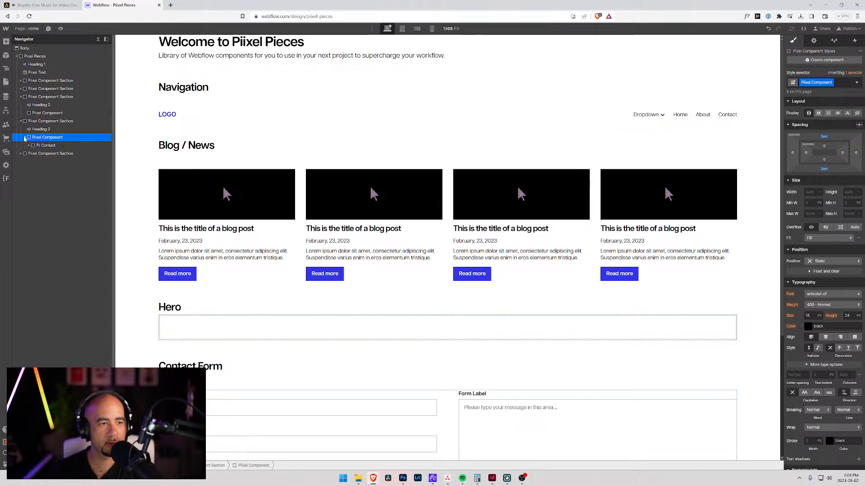
pyautogui.click(25, 138)
pyautogui.click(20, 146)
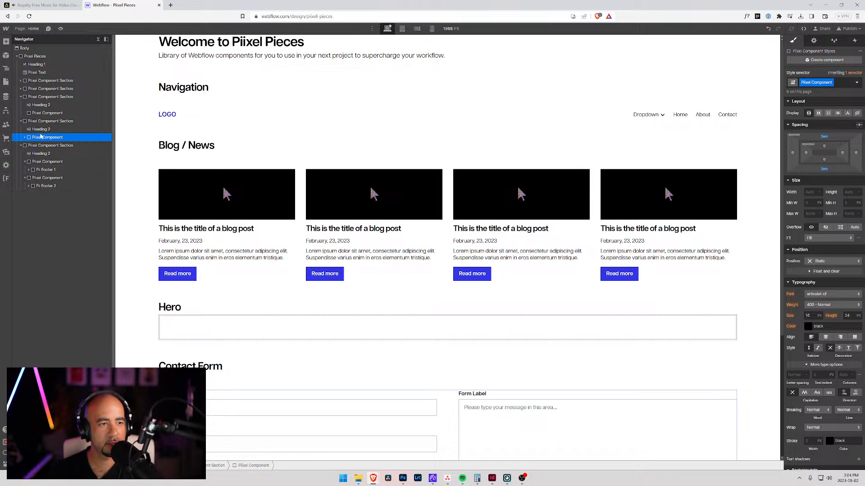
pyautogui.click(35, 114)
pyautogui.hotkey('ctrl', 'e')
pyautogui.write('div')
pyautogui.press('Return')
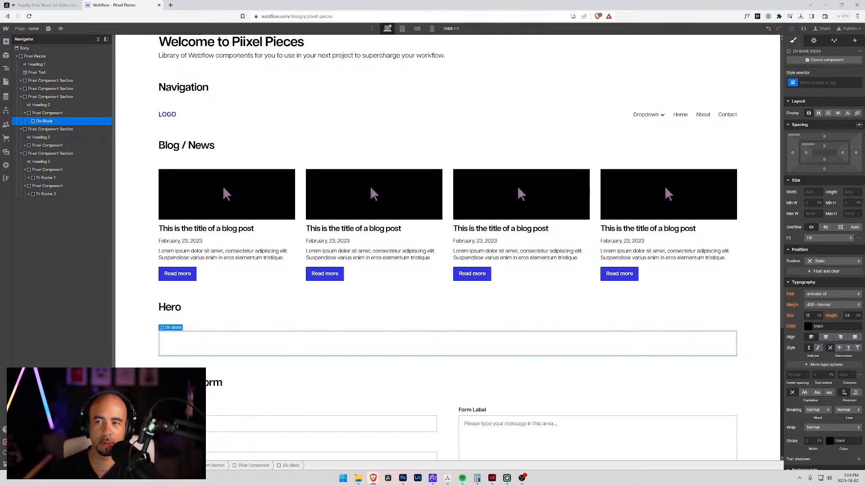
# Step: Create the class "Pii Hero 1" on the div block inside the Hero component
pyautogui.click(816, 82)
pyautogui.write('Pii Hero')
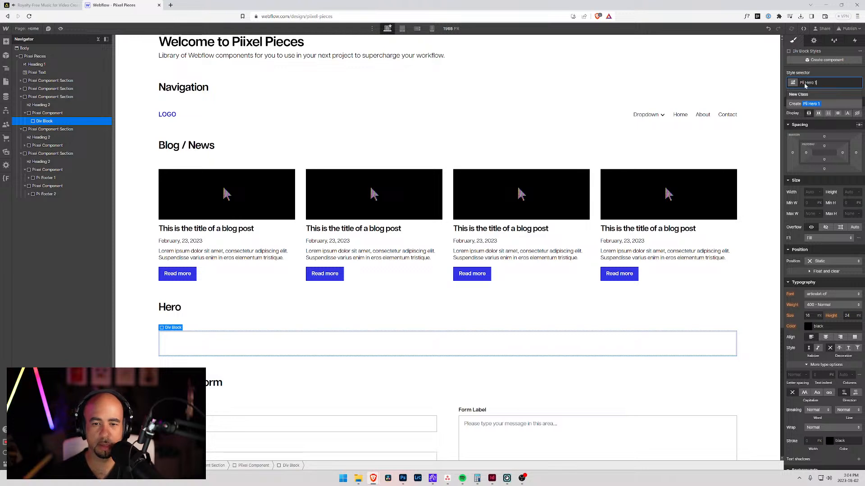
pyautogui.write(' 1')
pyautogui.press('Return')
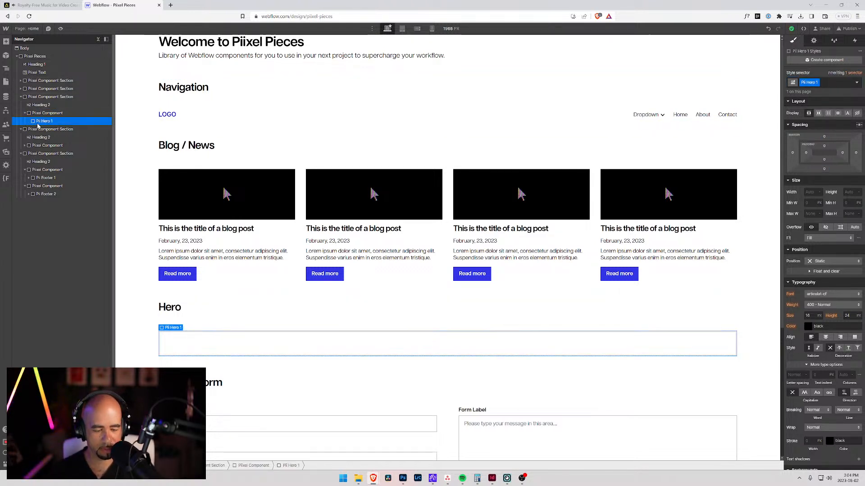
# Step: Nest a div block inside Pii Hero 1 and expand that element to show it
pyautogui.hotkey('ctrl', 'e')
pyautogui.write('div')
pyautogui.press('Return')
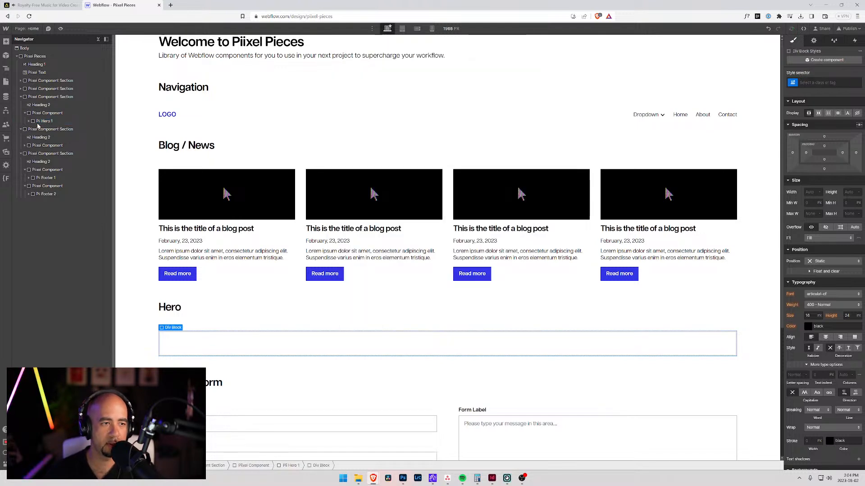
pyautogui.click(28, 121)
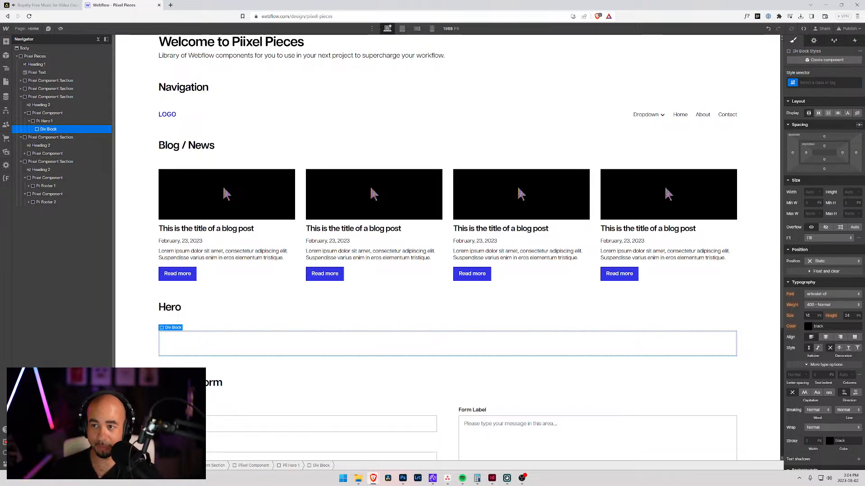
# Step: Create the class "Pii Hero 1 Content" on the div block nested inside Pii Hero 1
pyautogui.click(824, 82)
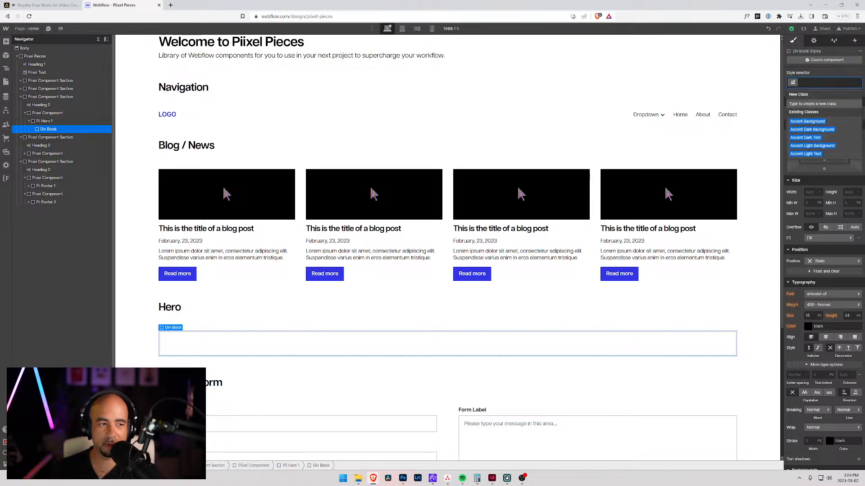
pyautogui.write('Pi')
pyautogui.press('BackSpace')
pyautogui.press('BackSpace')
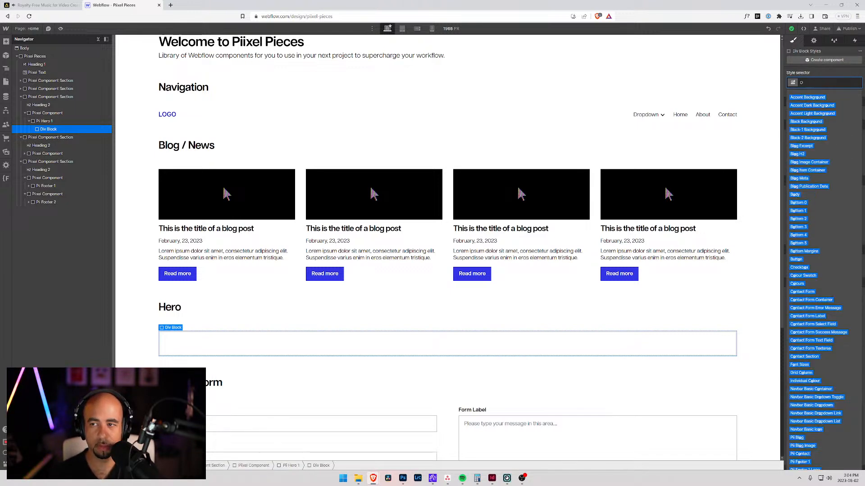
pyautogui.write('Pii')
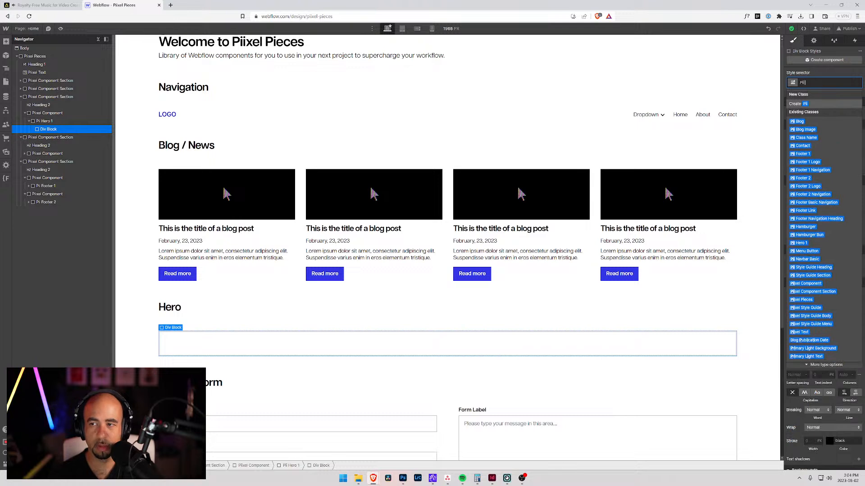
pyautogui.write(' Hero 1')
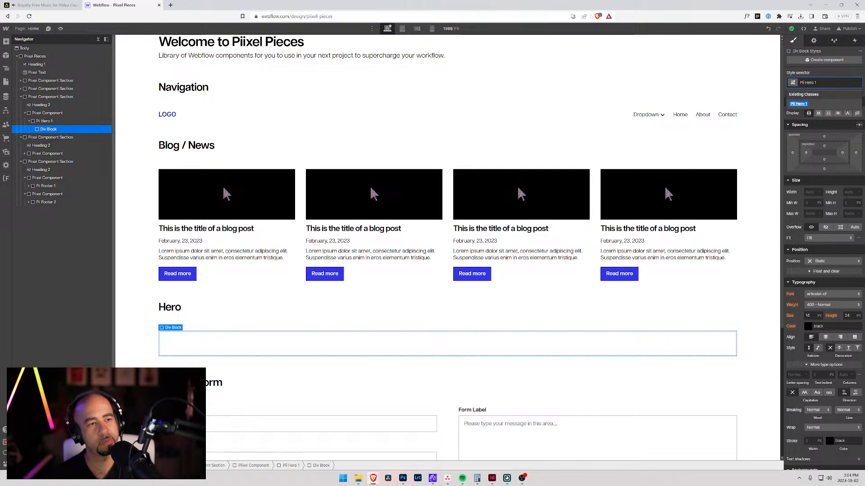
pyautogui.write('Co')
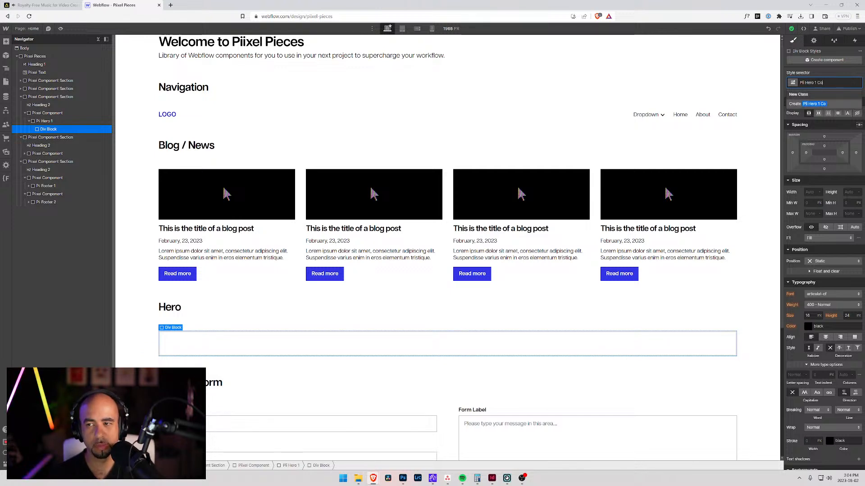
pyautogui.write('ntent')
pyautogui.press('Return')
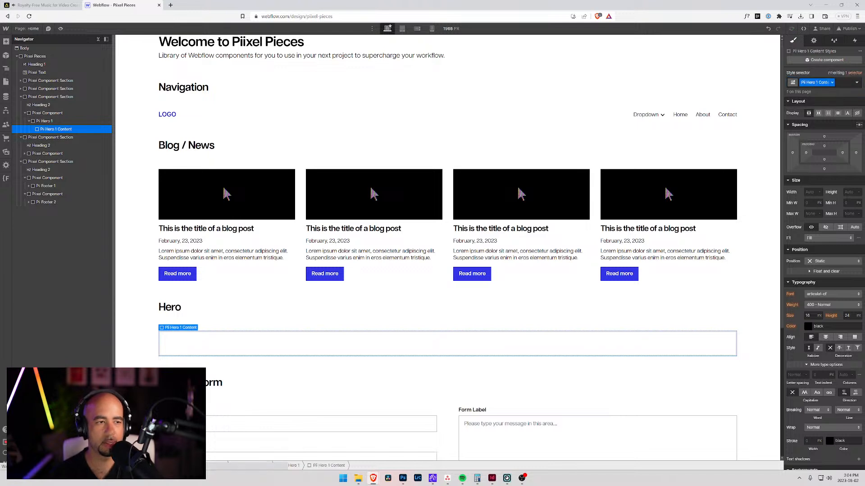
# Step: Duplicate the Pii Hero 1 Content div and replace the copy's class with a new class, "Pii Hero 1 Image"
pyautogui.hotkey('ctrl', 'c')
pyautogui.hotkey('ctrl', 'v')
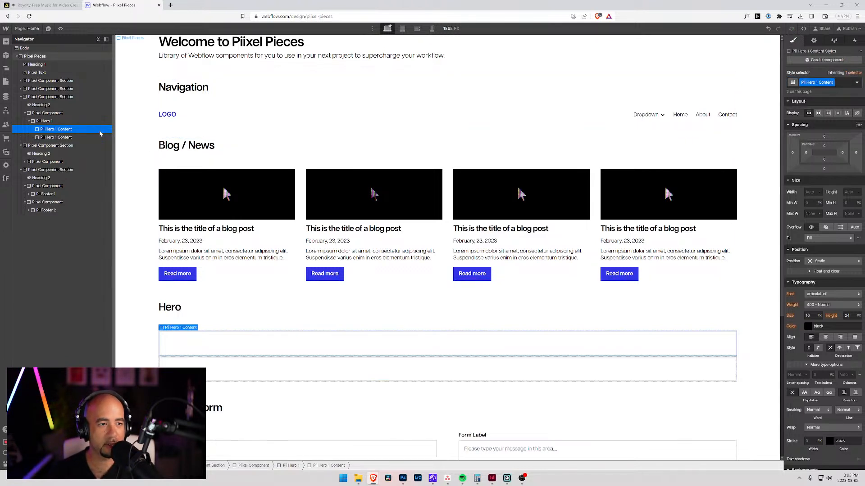
pyautogui.click(842, 82)
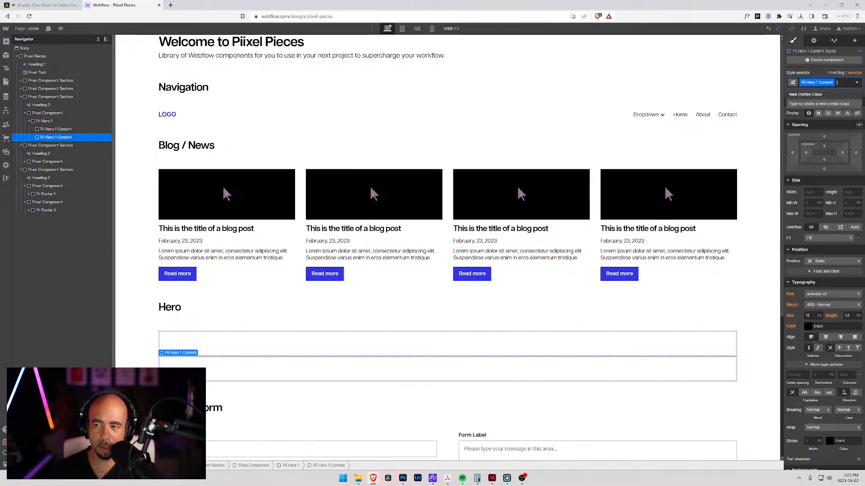
pyautogui.press('BackSpace')
pyautogui.write('Pii Hero')
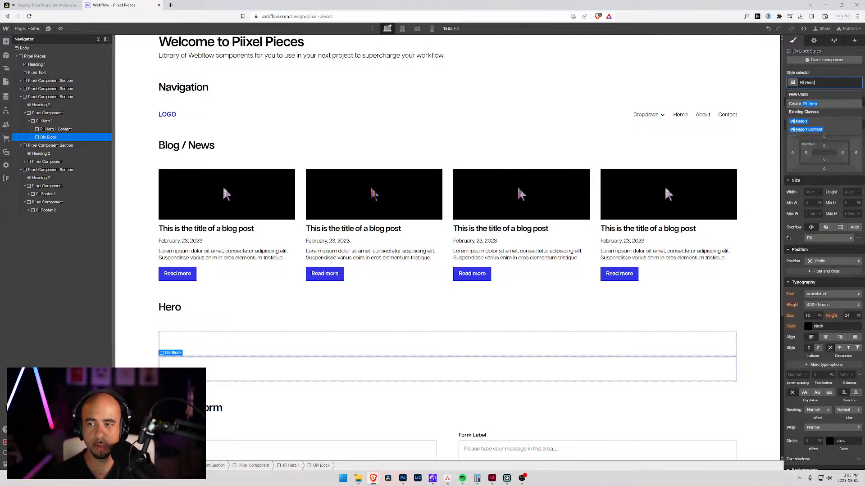
pyautogui.write(' I')
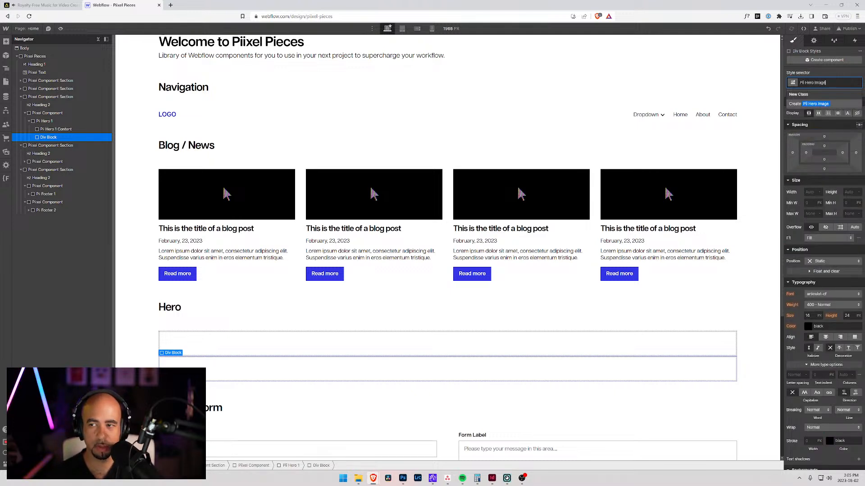
pyautogui.write('mage')
pyautogui.press('Return')
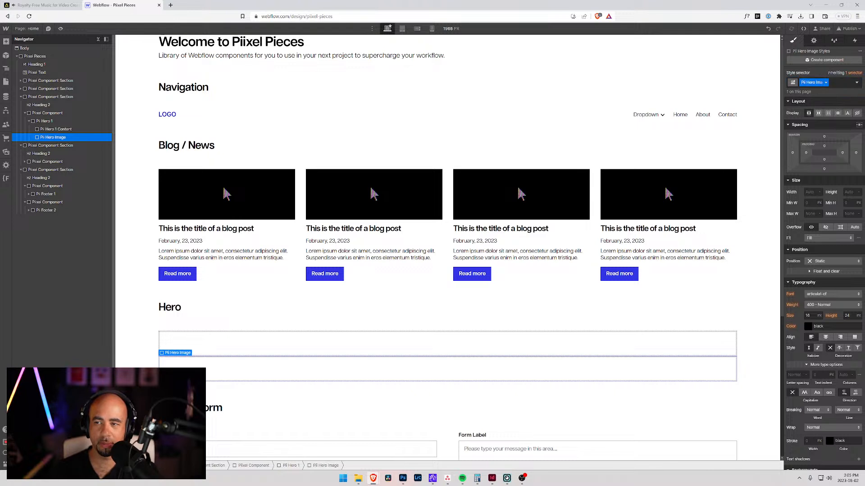
pyautogui.write('1')
pyautogui.press('Return')
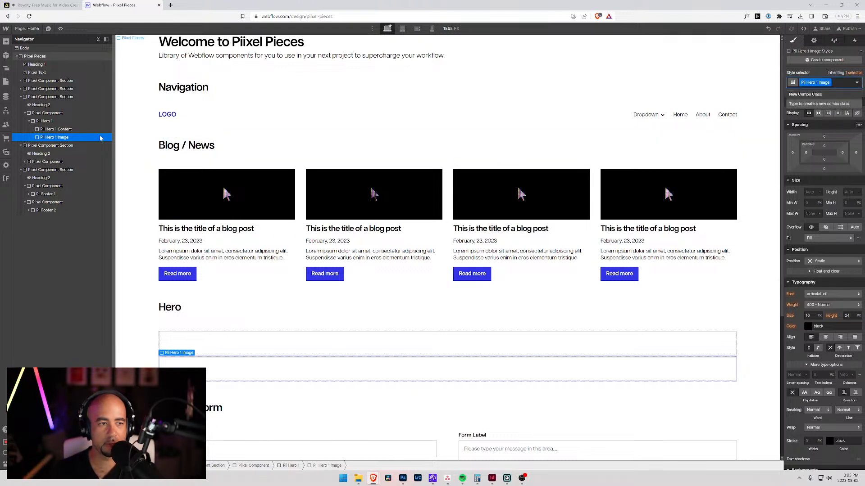
# Step: Add an H1 heading inside Pii Hero 1 Content and expand that element to show it
pyautogui.click(56, 130)
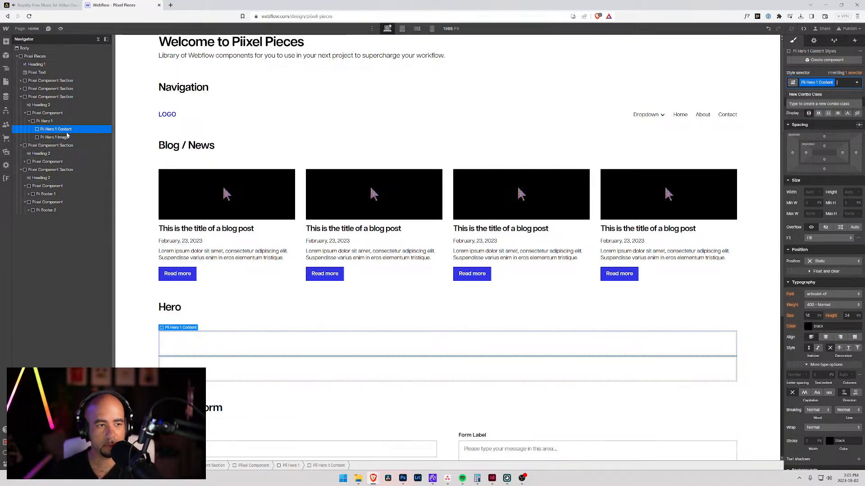
pyautogui.hotkey('ctrl', 'e')
pyautogui.write('head')
pyautogui.press('Return')
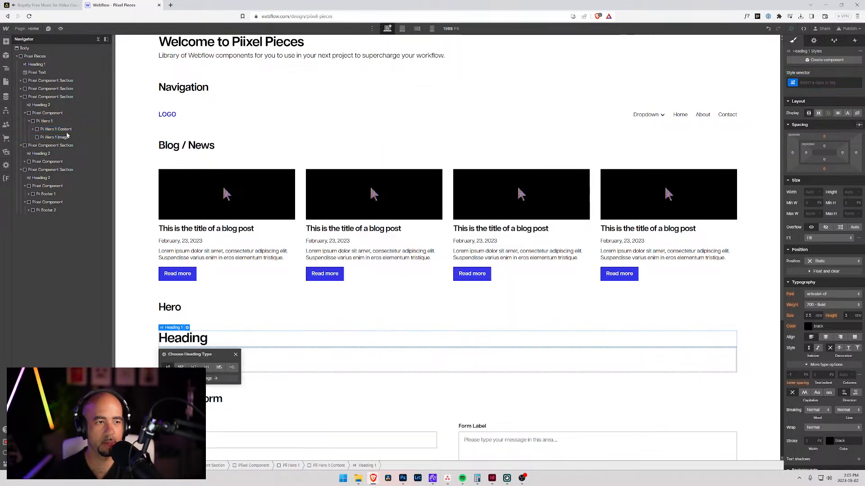
pyautogui.click(33, 129)
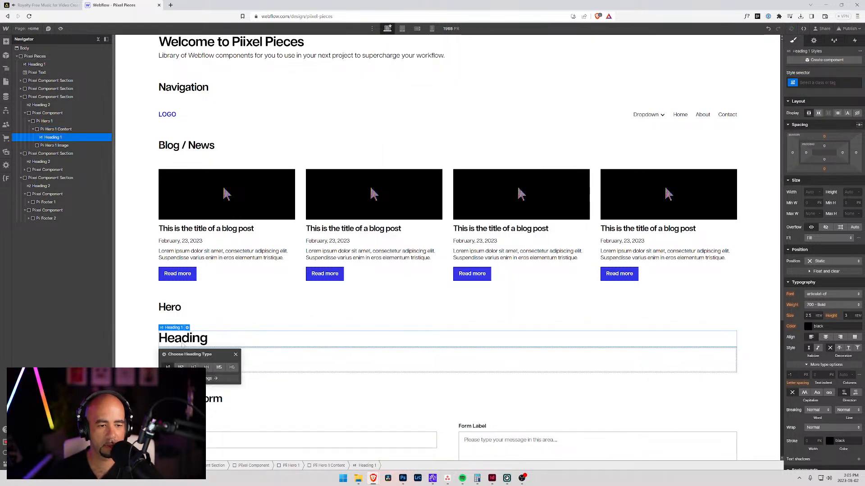
# Step: Replace the hero heading's placeholder text with "Welcome to Piixel"
pyautogui.doubleClick(184, 341)
pyautogui.moveTo(208, 339); pyautogui.dragTo(158, 339)
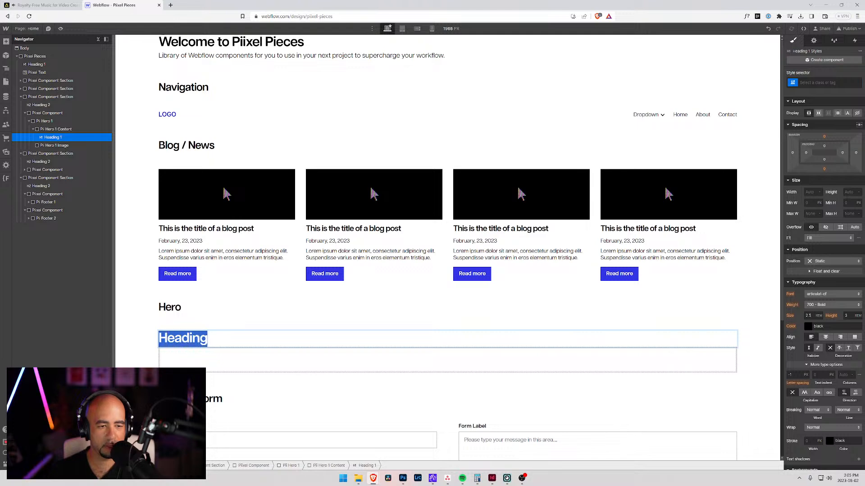
pyautogui.write('Welcoem')
pyautogui.press('BackSpace')
pyautogui.press('BackSpace')
pyautogui.press('BackSpace')
pyautogui.write('me to Piixel')
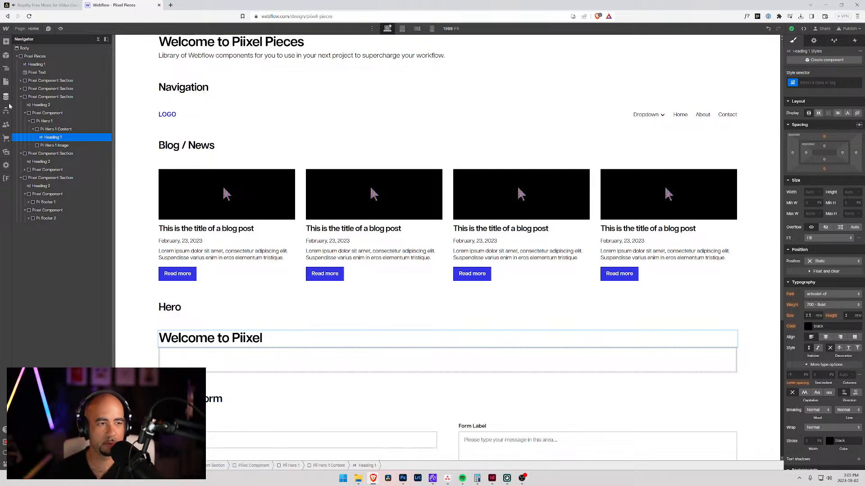
# Step: Add a text block below the heading inside Pii Hero 1 Content
pyautogui.click(54, 138)
pyautogui.hotkey('ctrl', 'e')
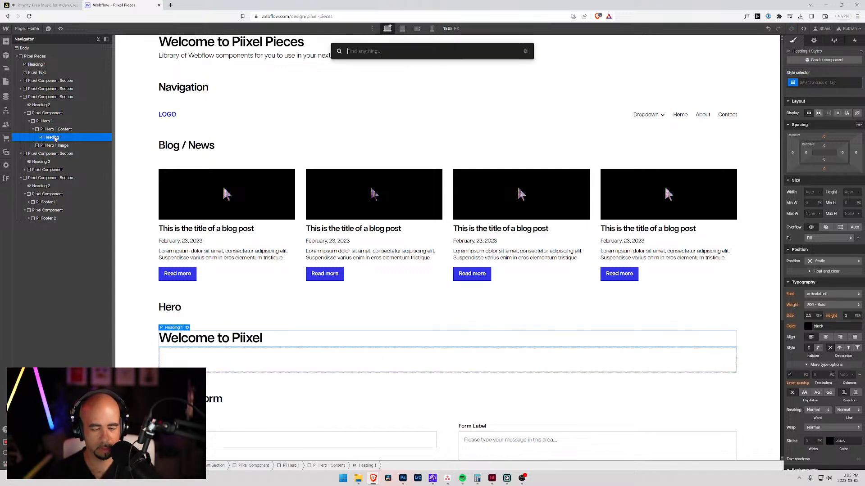
pyautogui.write('par')
pyautogui.press('BackSpace')
pyautogui.press('BackSpace')
pyautogui.press('BackSpace')
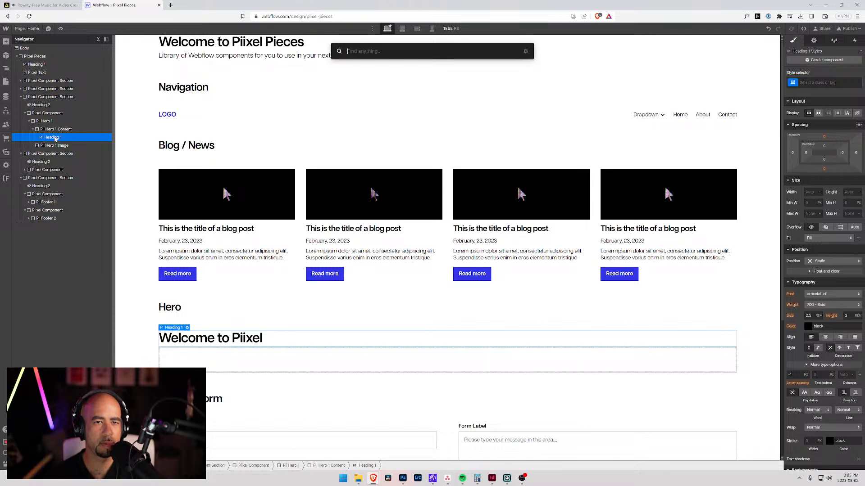
pyautogui.write('tex')
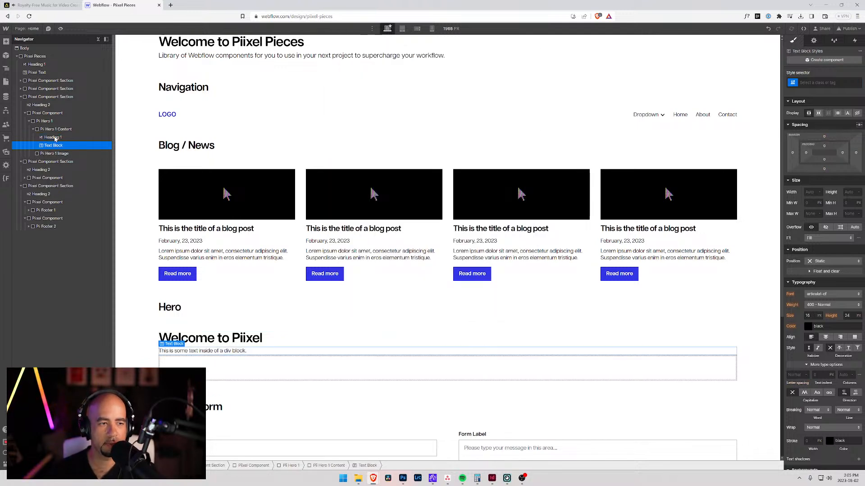
# Step: Create the class "Pii Hero 1 Subheading" on the text block below the hero heading
pyautogui.click(814, 83)
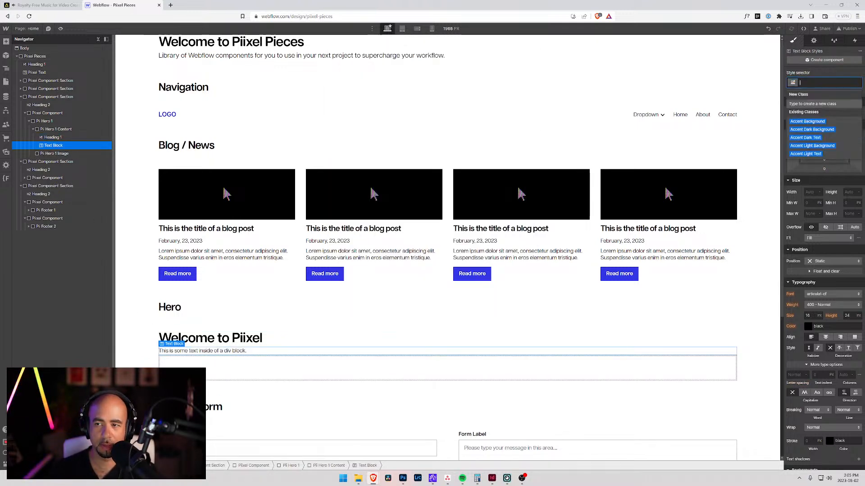
pyautogui.write('Pii Hero 1')
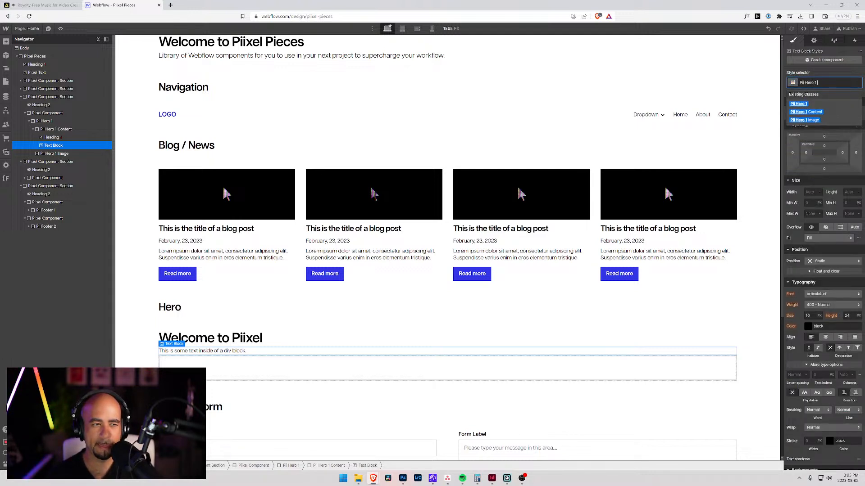
pyautogui.write(' Su b')
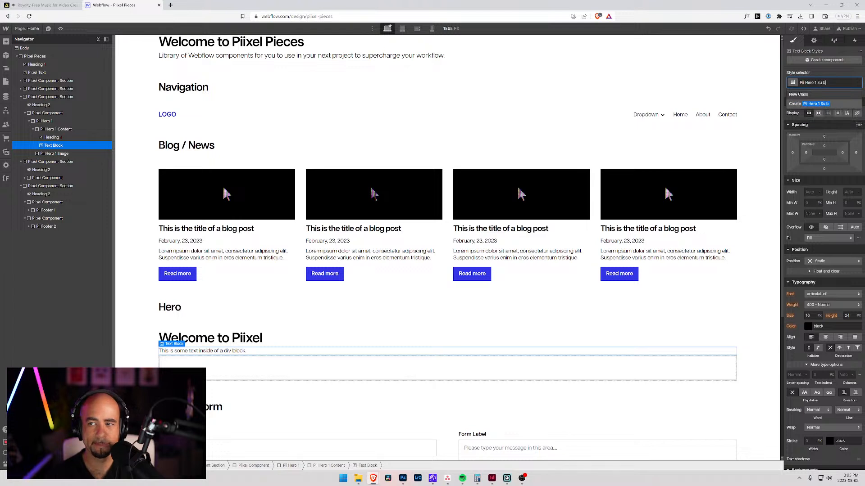
pyautogui.write('heading')
pyautogui.press('Return')
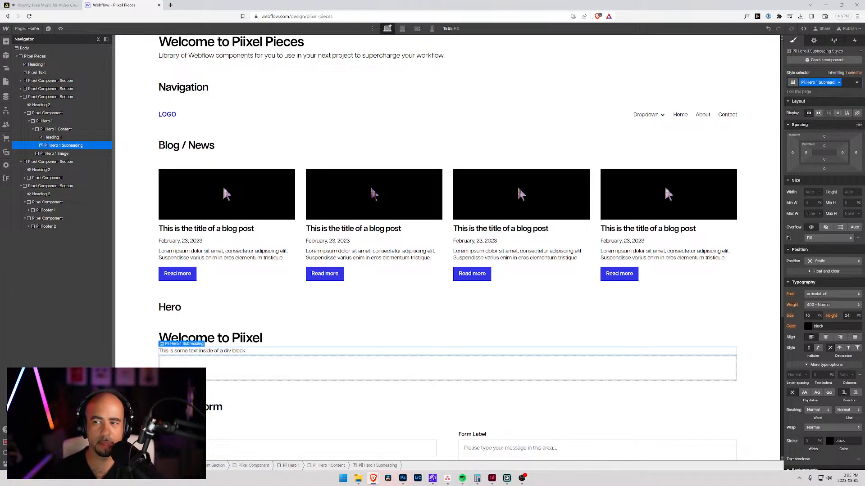
# Step: Replace the subheading's placeholder text with "Insert your short hero tag line here."
pyautogui.doubleClick(245, 351)
pyautogui.moveTo(247, 351); pyautogui.dragTo(142, 350)
pyautogui.write('T')
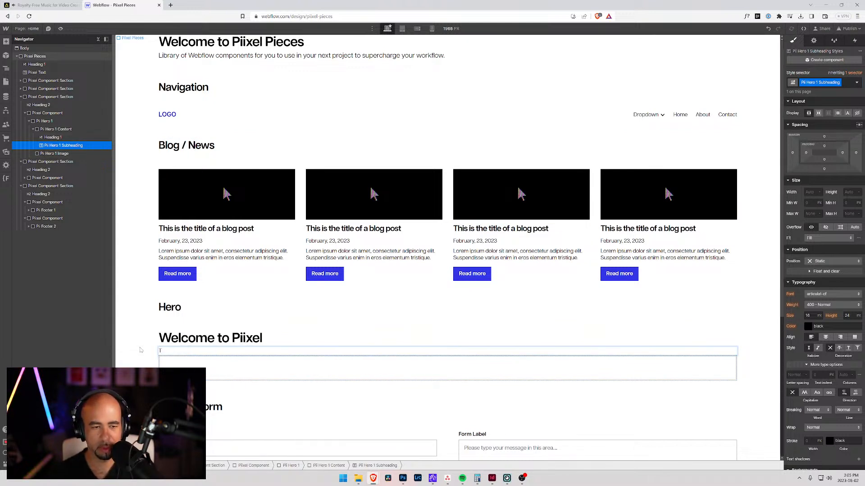
pyautogui.write('nsert you')
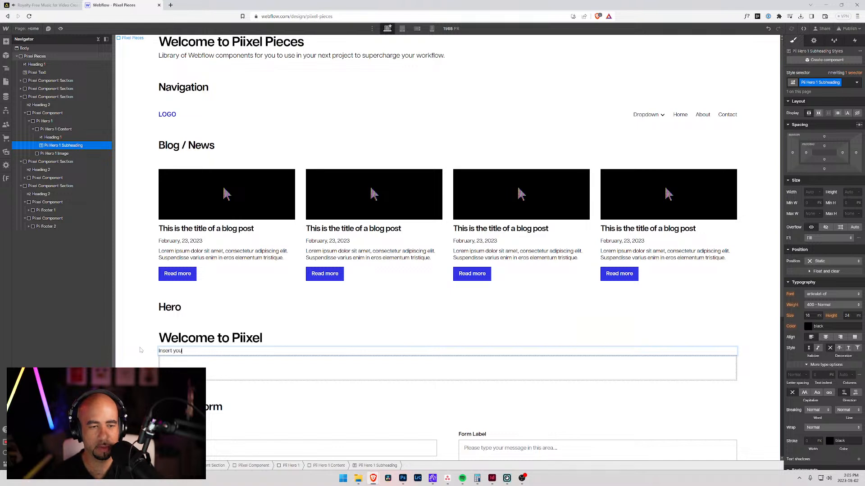
pyautogui.write('r her')
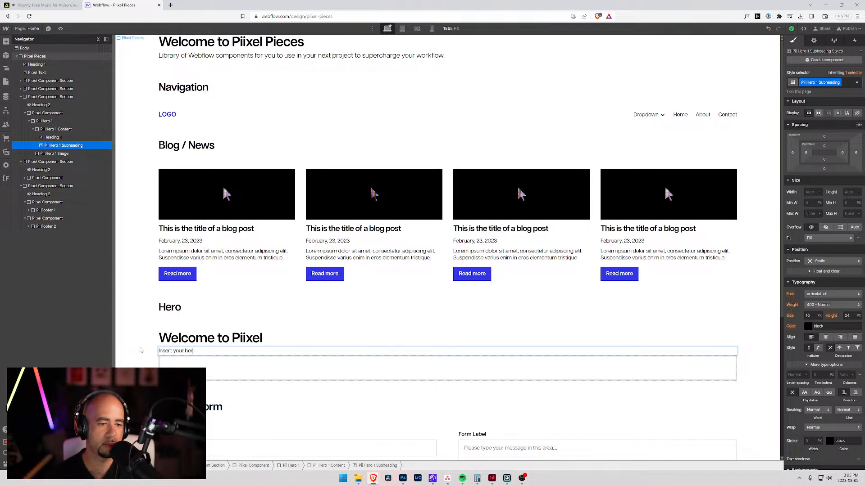
pyautogui.press('BackSpace')
pyautogui.press('BackSpace')
pyautogui.write('s')
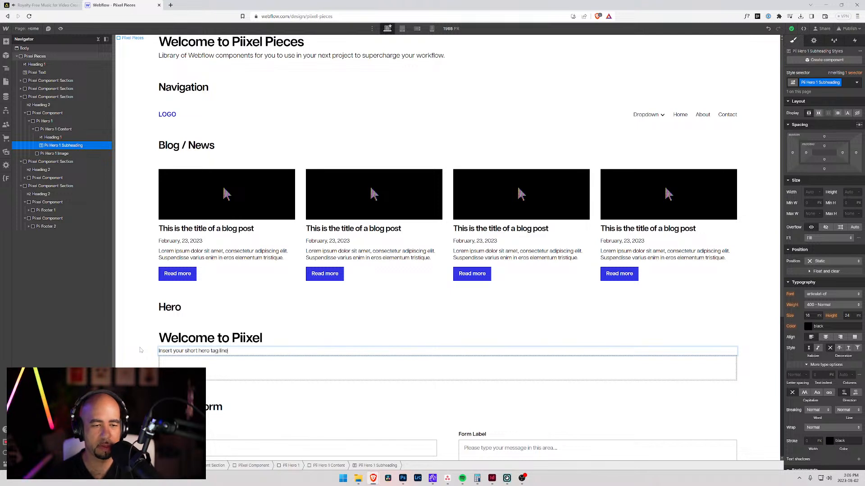
pyautogui.write('.')
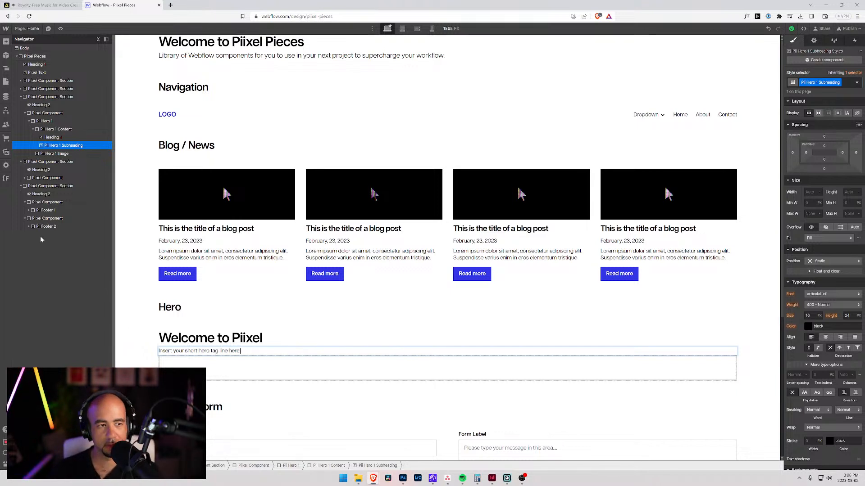
# Step: Add a button inside Pii Hero 1 Content, below the subheading
pyautogui.click(54, 129)
pyautogui.hotkey('ctrl', 'k')
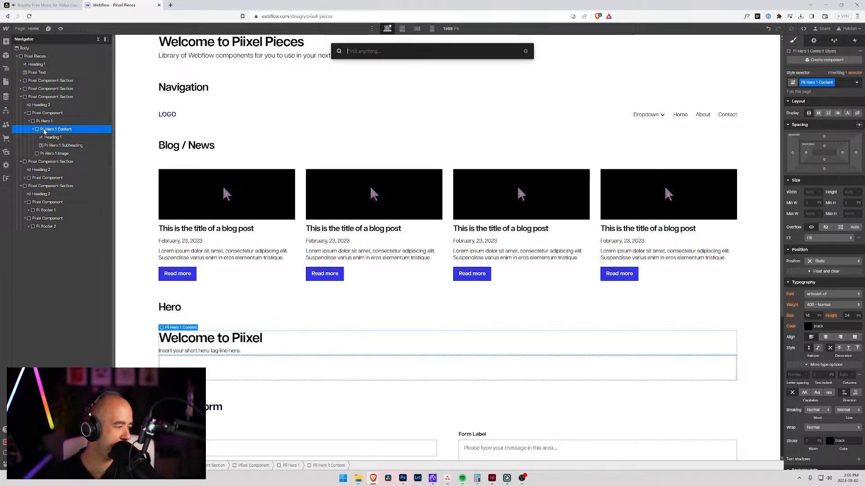
pyautogui.write('button')
pyautogui.press('Return')
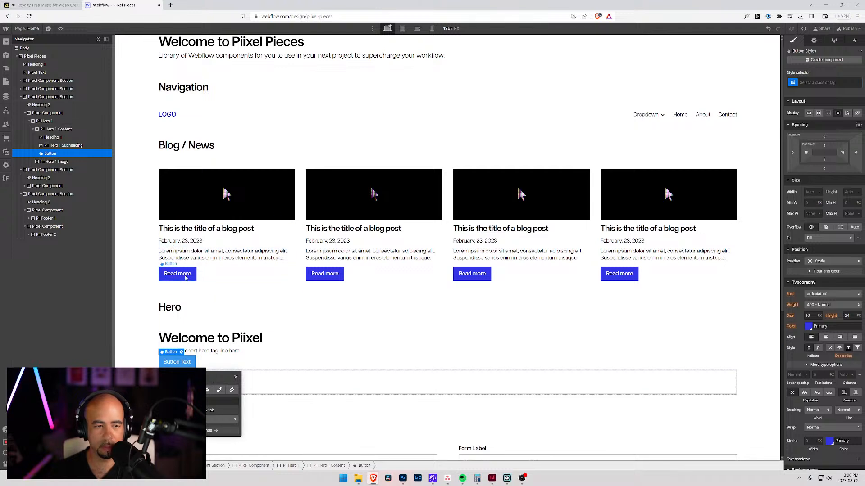
# Step: Assign the existing class "Button" to the new hero button
pyautogui.click(824, 82)
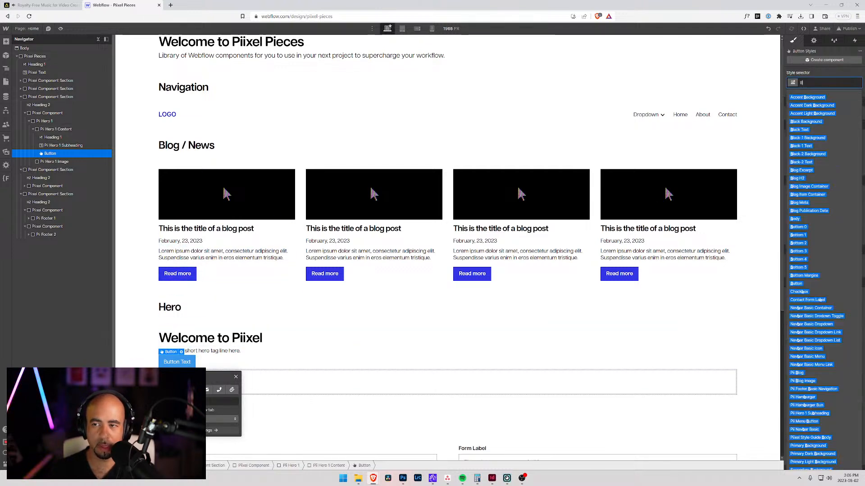
pyautogui.write('Button')
pyautogui.press('BackSpace')
pyautogui.press('BackSpace')
pyautogui.press('BackSpace')
pyautogui.press('BackSpace')
pyautogui.write('ton')
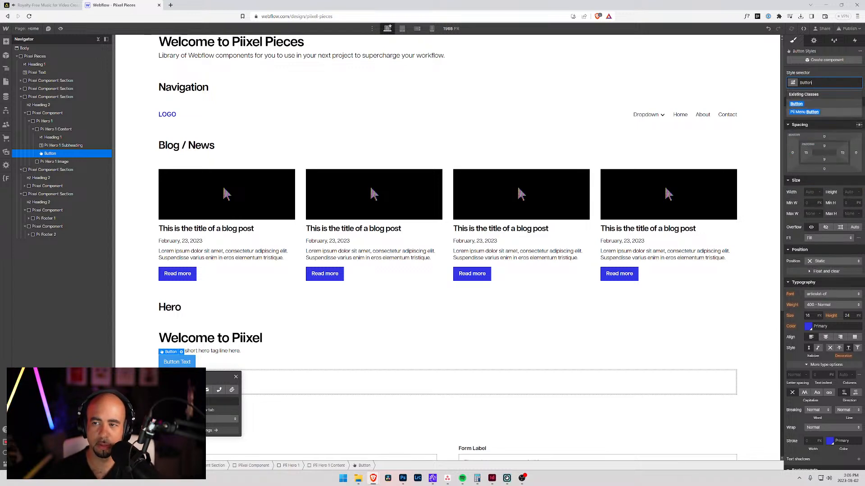
pyautogui.press('Return')
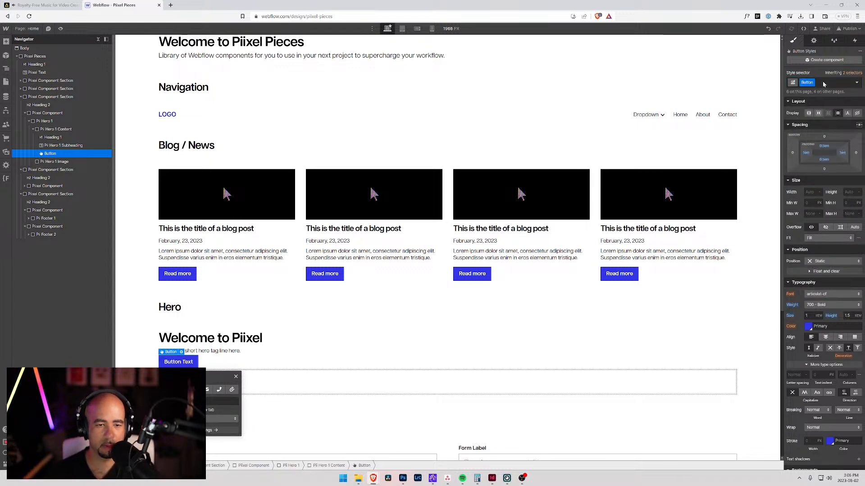
# Step: Change the hero button's text to "Learn More"
pyautogui.doubleClick(178, 362)
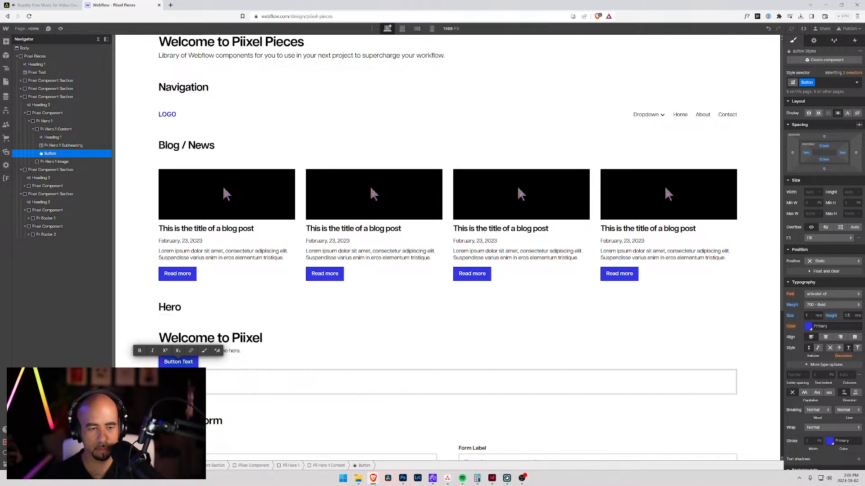
pyautogui.write('Leanr')
pyautogui.press('BackSpace')
pyautogui.press('BackSpace')
pyautogui.write('rn More')
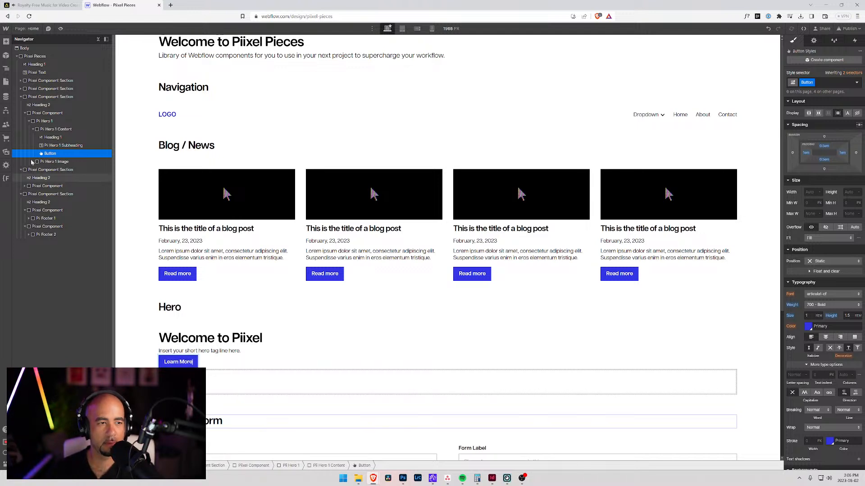
# Step: Duplicate the Learn More button inside Pii Hero 1 Content
pyautogui.click(51, 145)
pyautogui.click(51, 153)
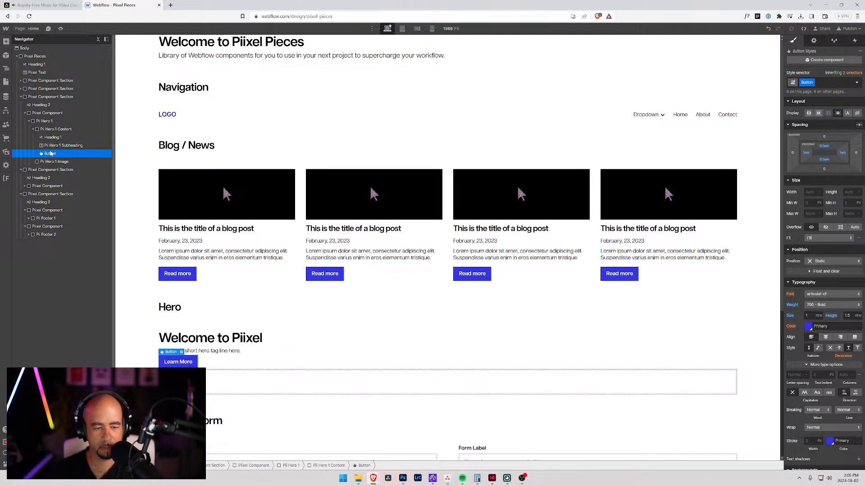
pyautogui.hotkey('ctrl', 'd')
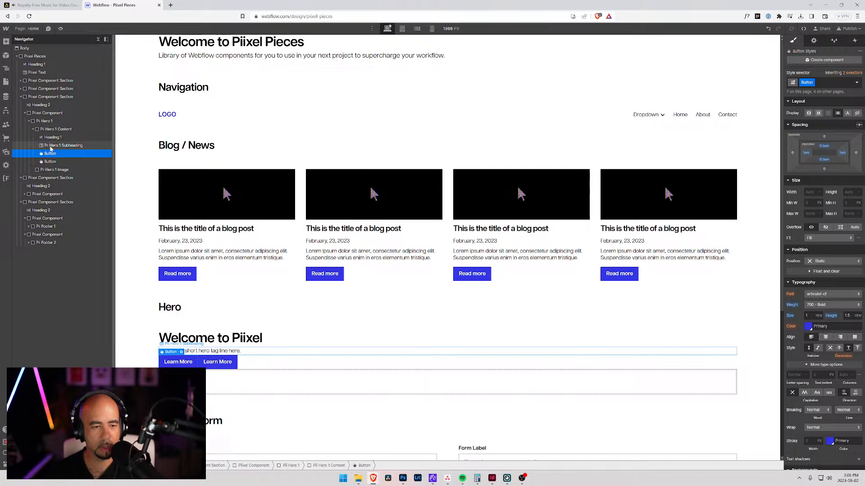
# Step: Open the Style Guide page and check which classes its Reverse and Primary buttons use
pyautogui.click(21, 30)
pyautogui.click(33, 90)
pyautogui.scroll(-10, 311, 325)
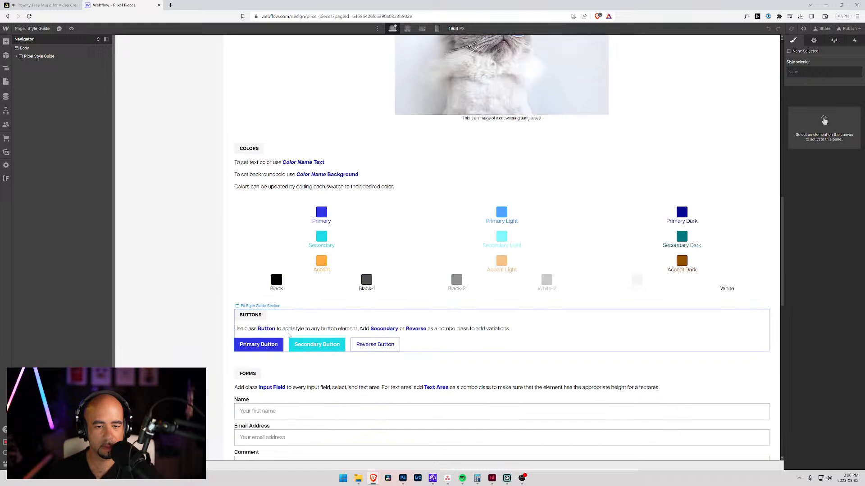
pyautogui.click(370, 346)
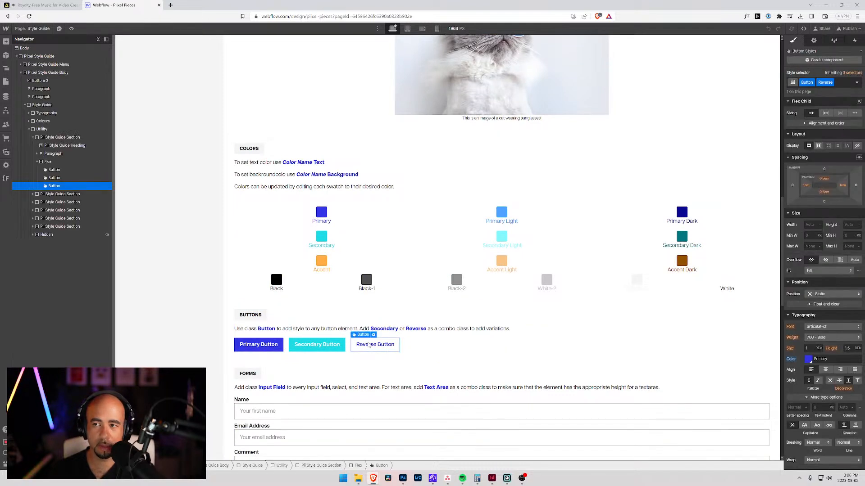
pyautogui.click(259, 344)
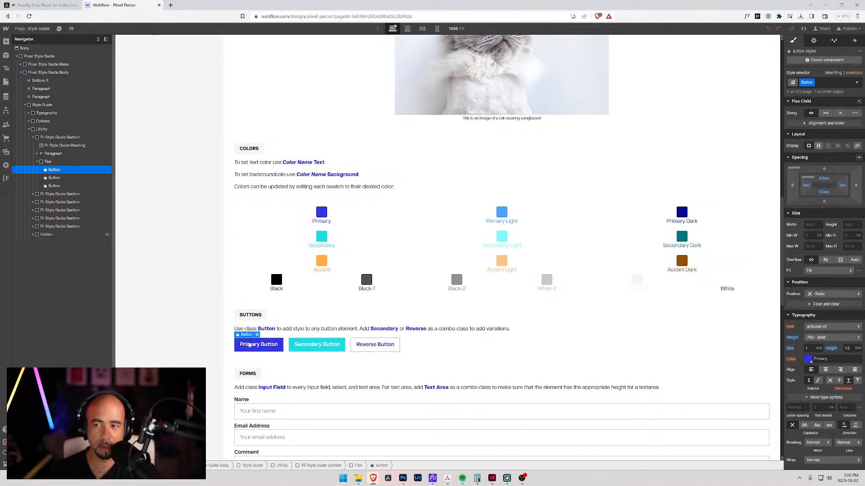
# Step: Return from the Style Guide to the Home page
pyautogui.click(42, 29)
pyautogui.click(13, 68)
pyautogui.click(4, 70)
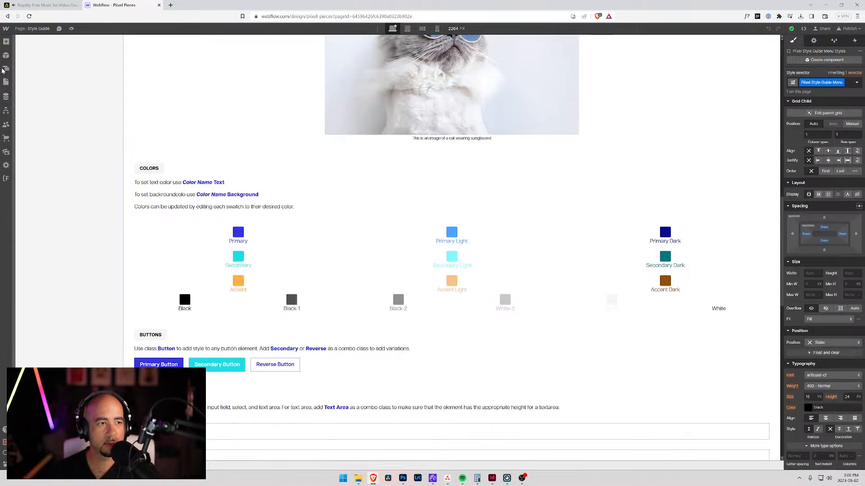
pyautogui.click(7, 68)
pyautogui.click(6, 81)
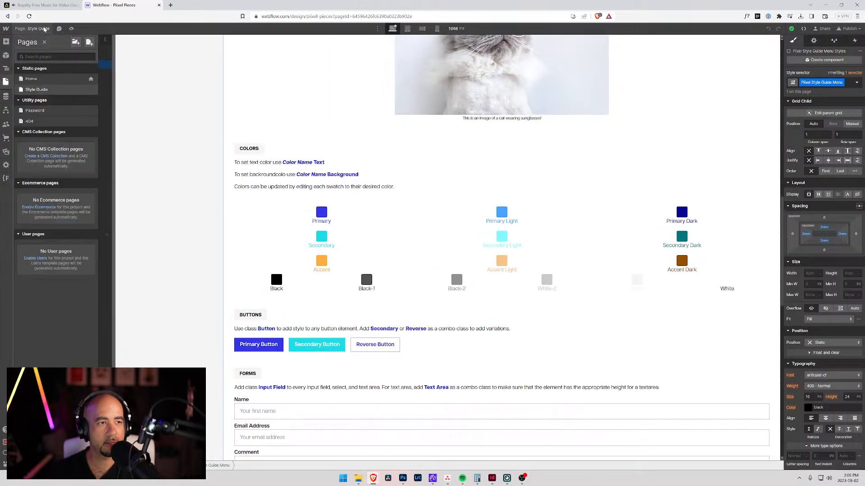
pyautogui.click(32, 78)
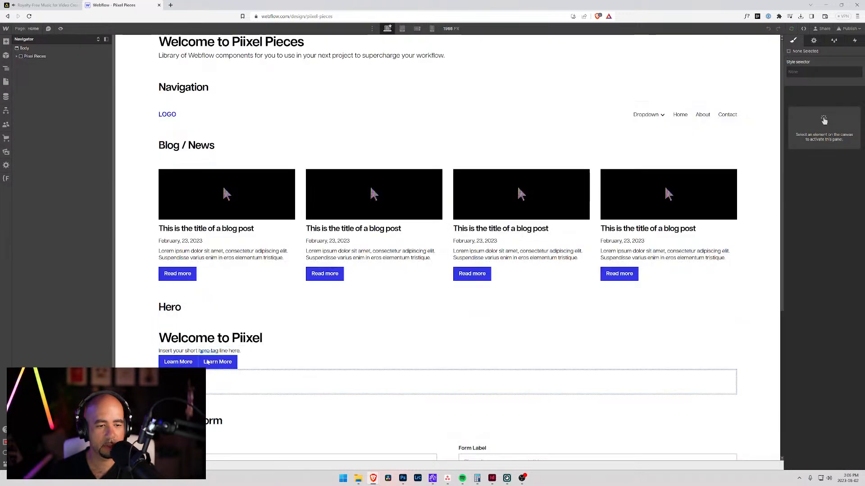
# Step: Add the combo class "Reverse" to the second hero button and move it ahead of the solid button
pyautogui.click(831, 82)
pyautogui.write('r')
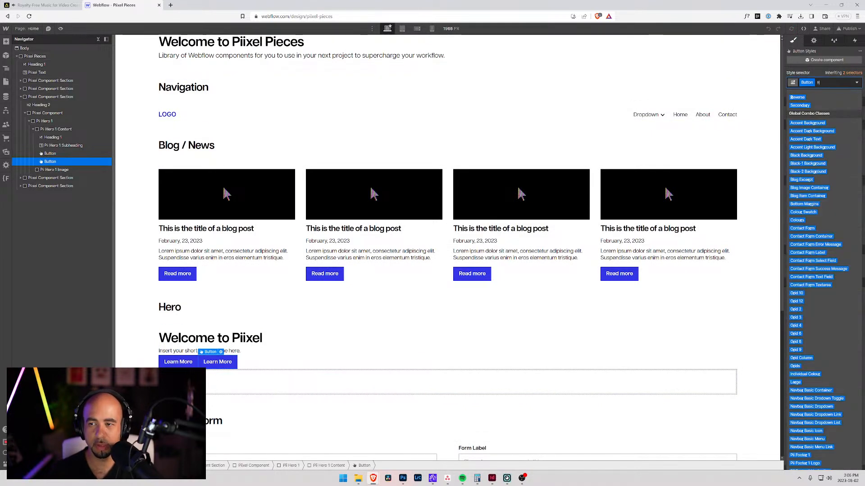
pyautogui.press('Return')
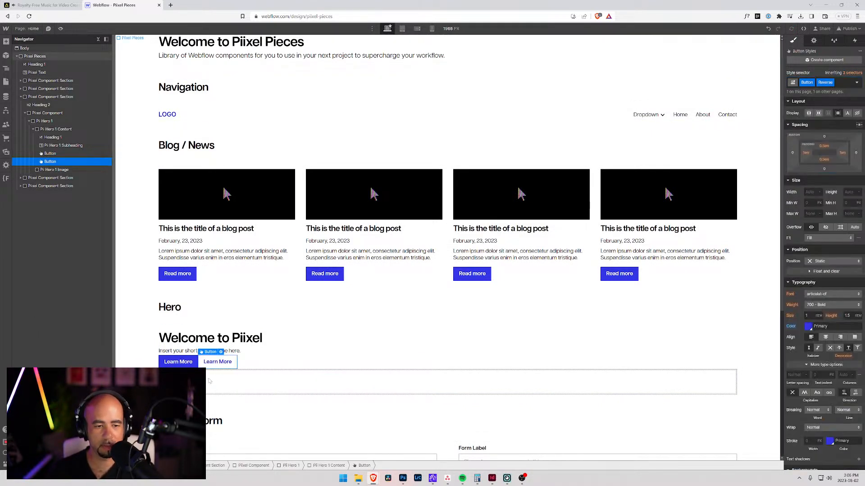
pyautogui.moveTo(49, 162); pyautogui.dragTo(46, 150)
# Step: Change the solid hero button's text to "Sign up"
pyautogui.click(218, 362)
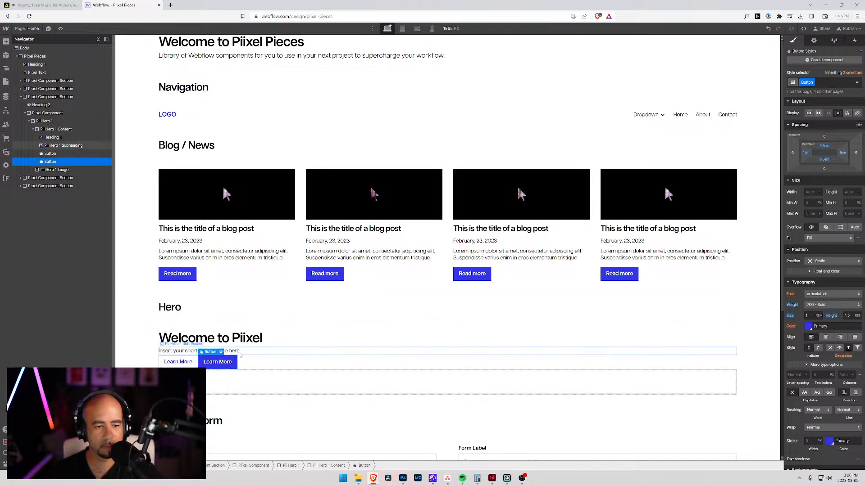
pyautogui.doubleClick(178, 362)
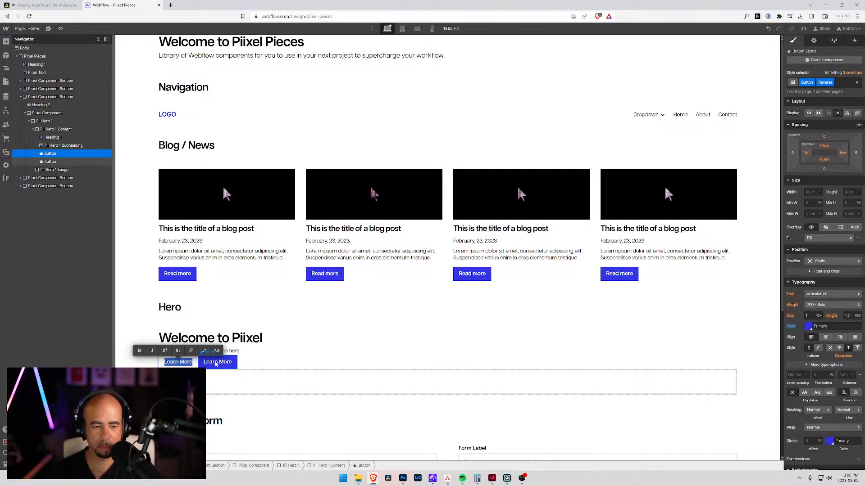
pyautogui.click(216, 364)
pyautogui.doubleClick(217, 362)
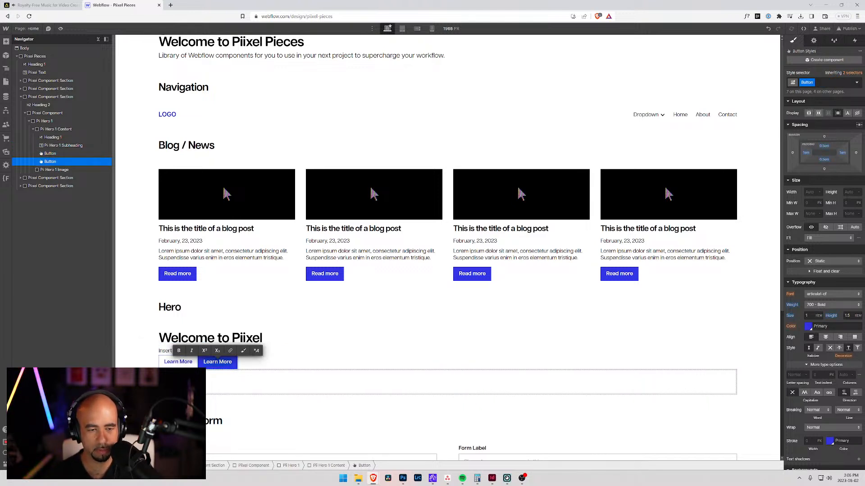
pyautogui.write('Sign up')
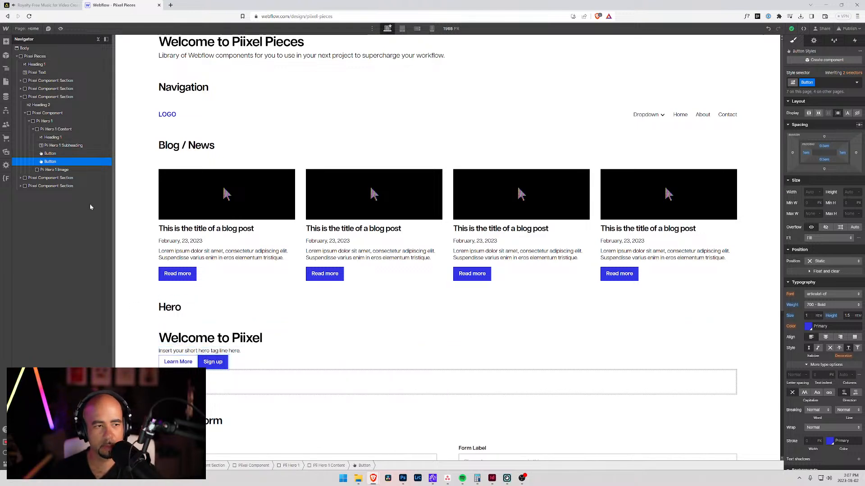
# Step: Add a div block inside Pii Hero 1 Content below the subheading and move both buttons into it
pyautogui.click(59, 146)
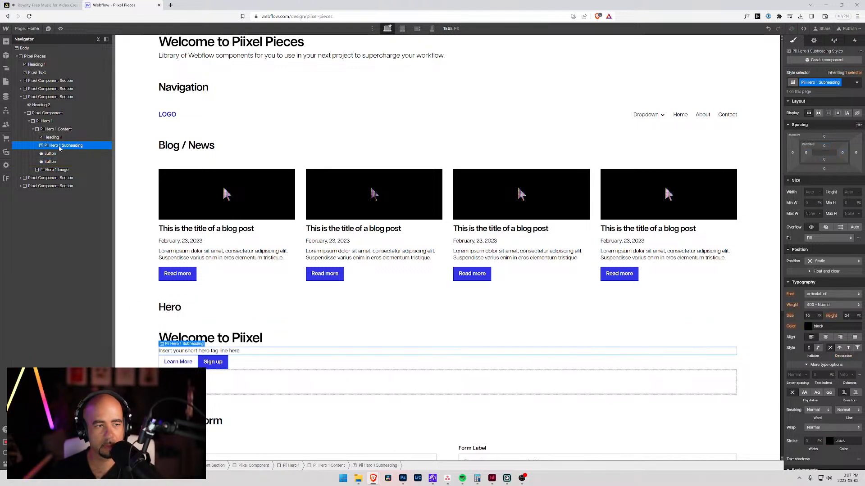
pyautogui.click(40, 129)
pyautogui.hotkey('ctrl', 'k')
pyautogui.write('div')
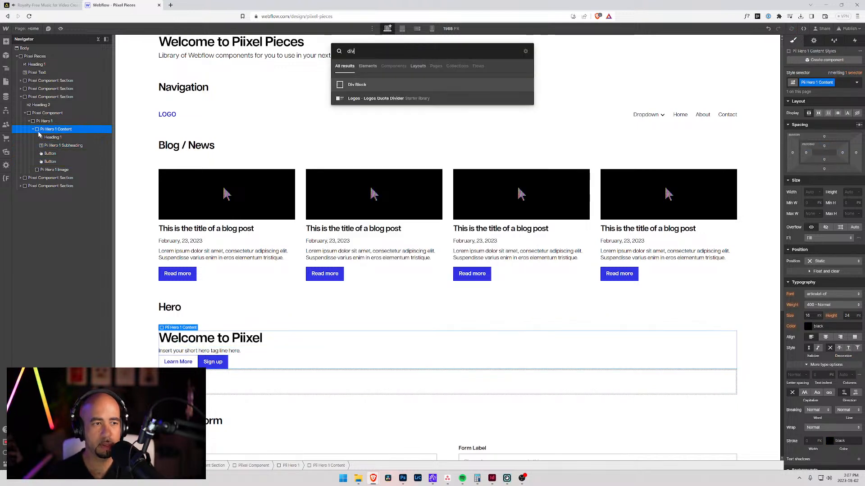
pyautogui.press('Return')
pyautogui.moveTo(50, 164); pyautogui.dragTo(49, 157)
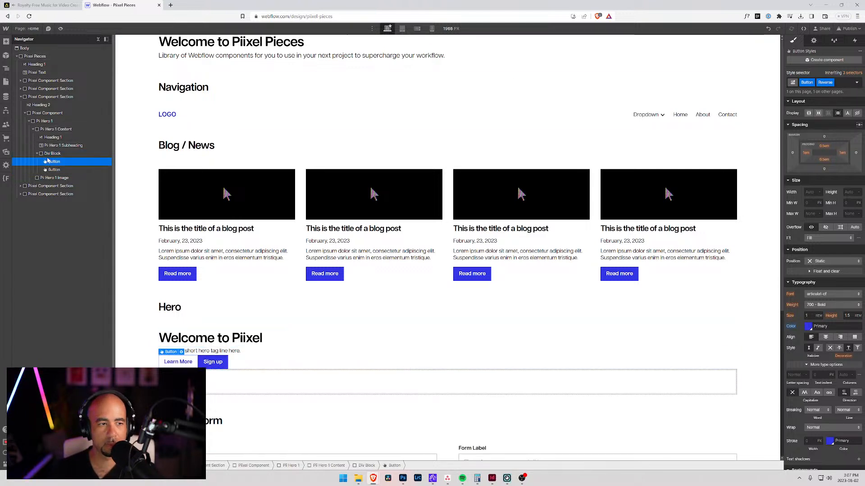
# Step: Create the class "Pii Hero CTA" on the div block around the buttons and rename it "Pii Hero Call to Action"
pyautogui.click(51, 153)
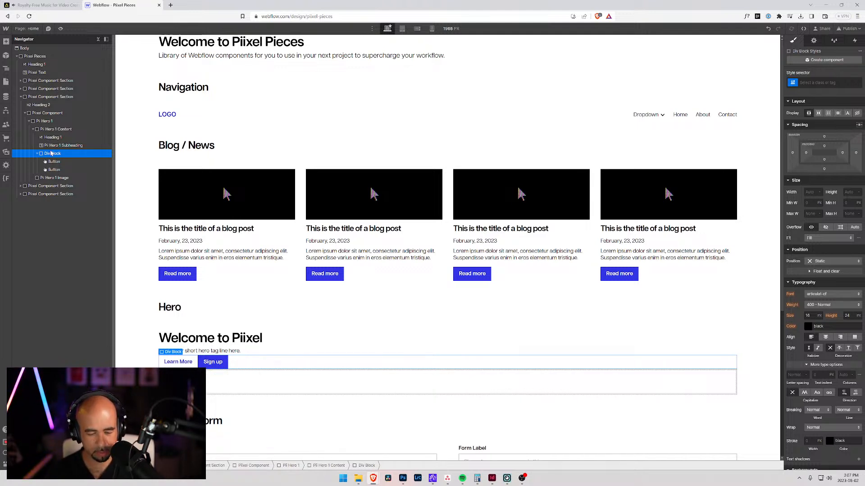
pyautogui.hotkey('ctrl', 'Return')
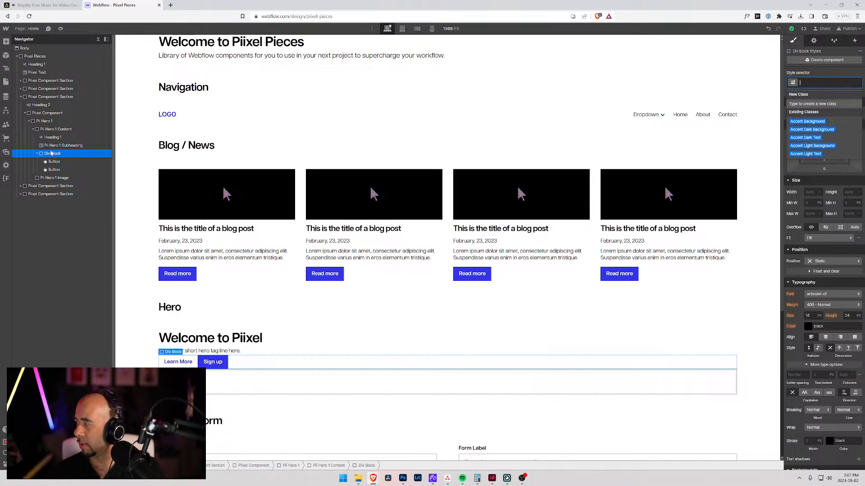
pyautogui.write('Pii Hero')
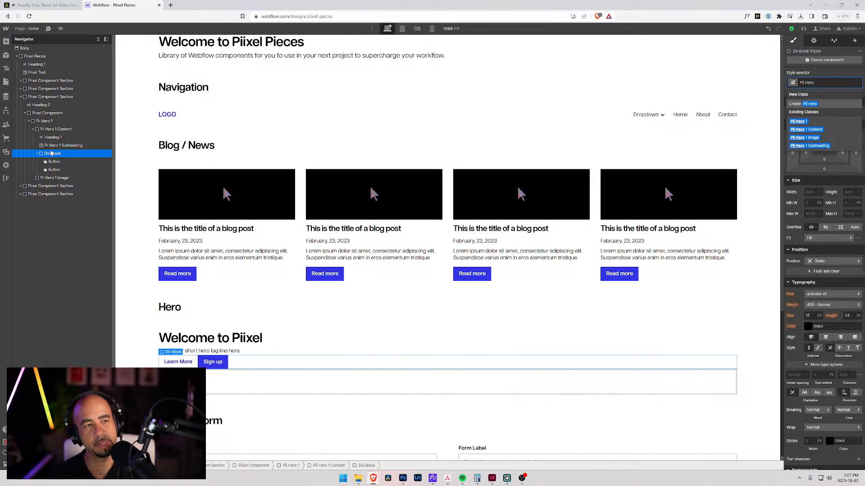
pyautogui.write('CTA')
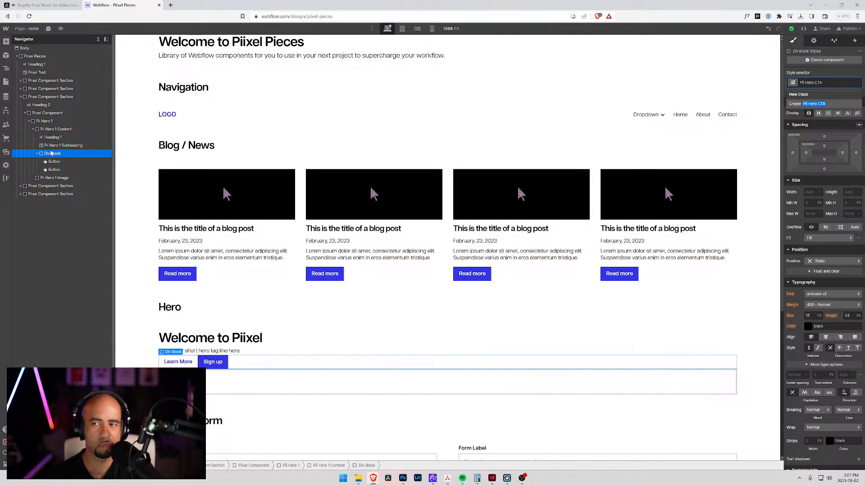
pyautogui.press('Return')
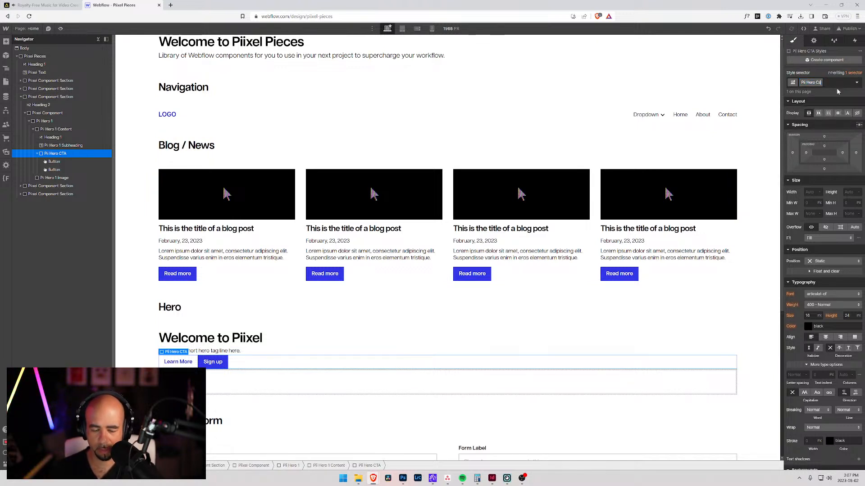
pyautogui.write('to Action')
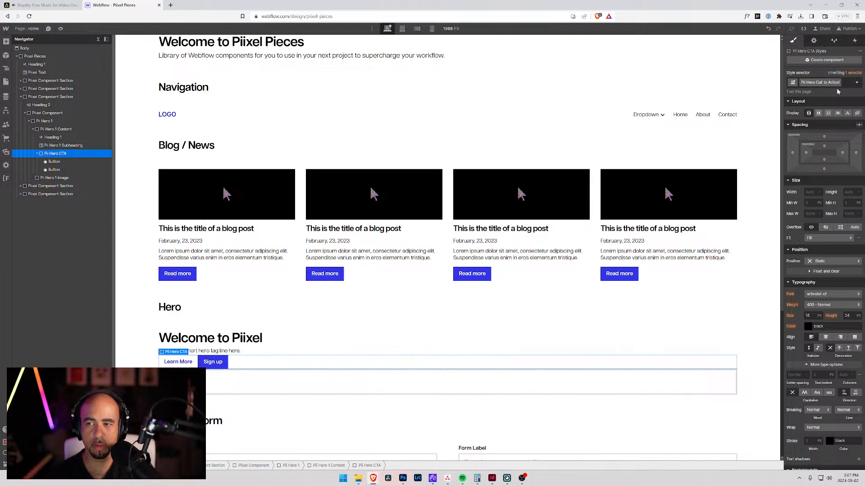
pyautogui.press('Return')
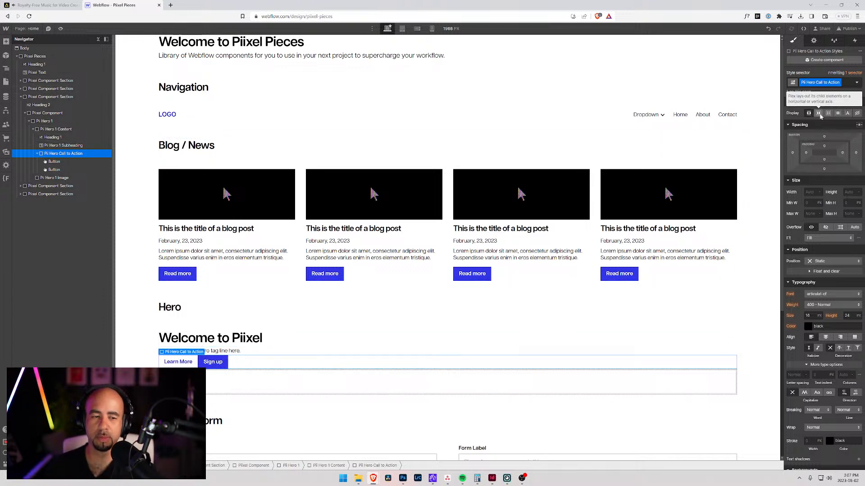
# Step: Collapse the hero content elements in the structure and add an image element inside Pii Hero 1 Image
pyautogui.click(37, 153)
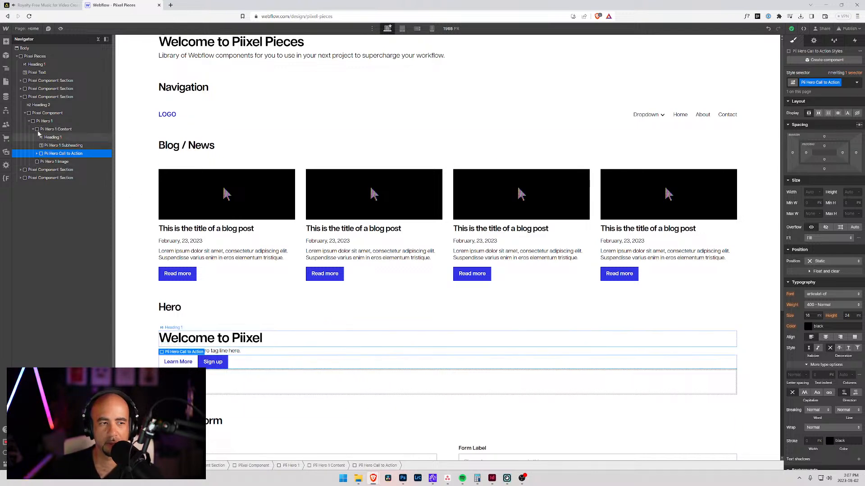
pyautogui.click(37, 130)
pyautogui.click(33, 130)
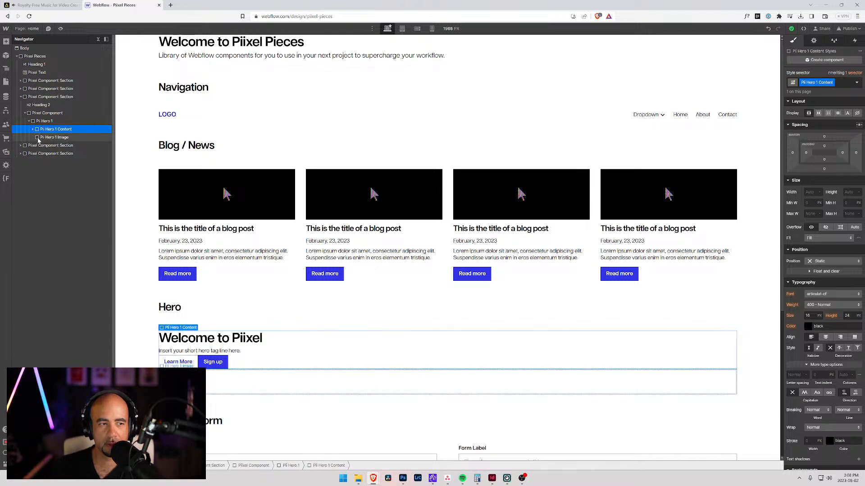
pyautogui.click(49, 137)
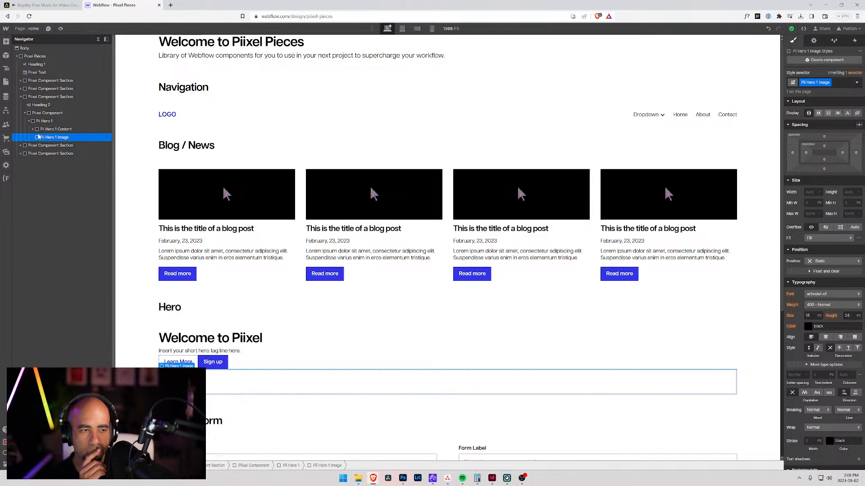
pyautogui.hotkey('ctrl', 'k')
pyautogui.write('image')
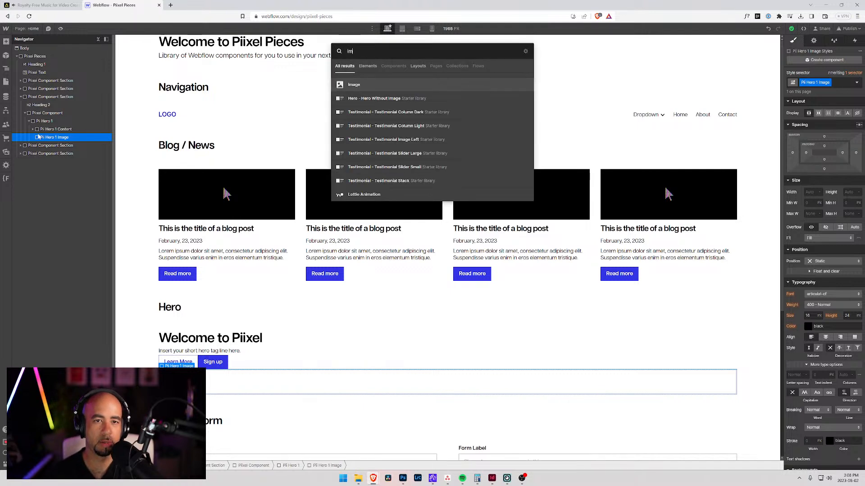
pyautogui.press('Return')
# Step: Choose the AdobeStock cat photo from the assets as the hero image
pyautogui.click(228, 287)
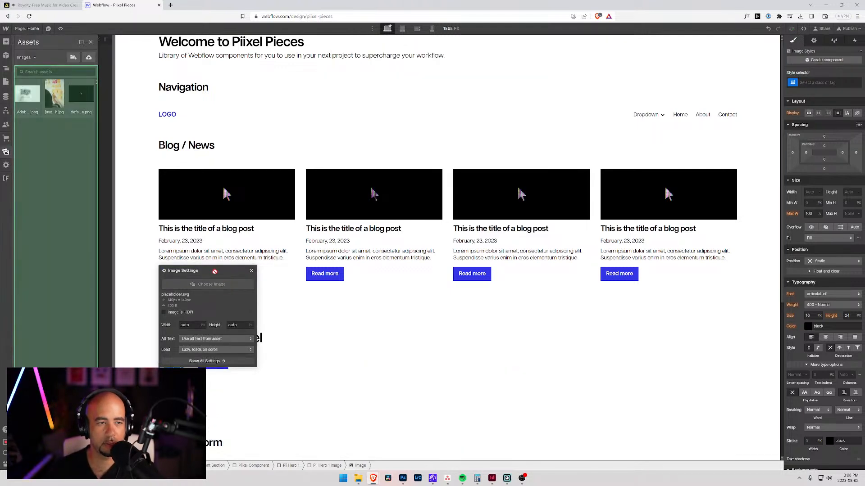
pyautogui.click(70, 91)
pyautogui.click(24, 94)
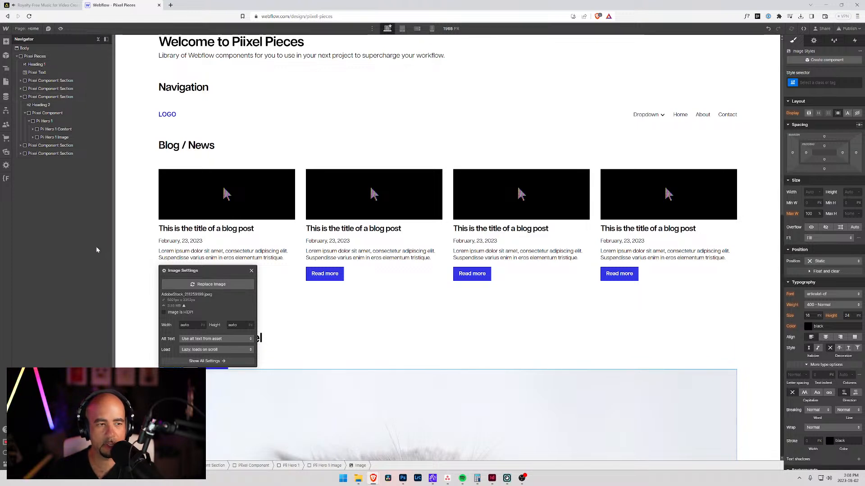
# Step: Set the display of the Pii Hero 1 block to Grid
pyautogui.click(54, 137)
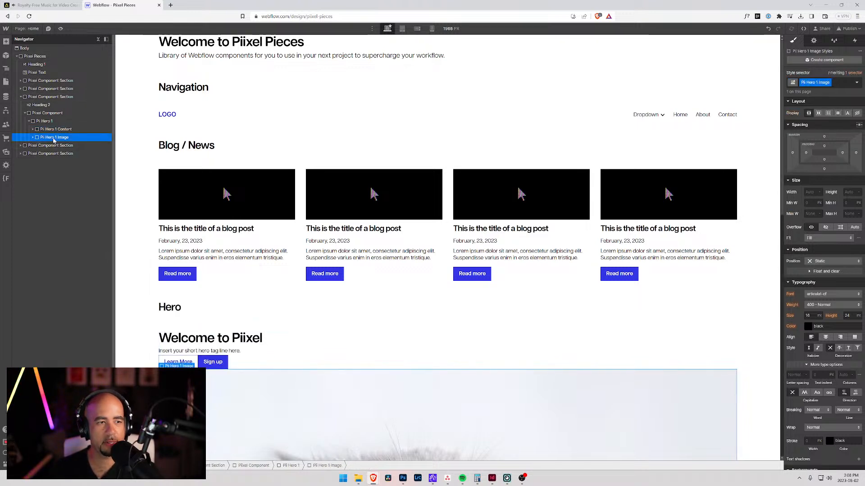
pyautogui.click(45, 121)
pyautogui.click(827, 113)
# Step: Set the column and row gap of the Pii Hero 1 grid to 5 rem and finish editing the grid
pyautogui.click(822, 123)
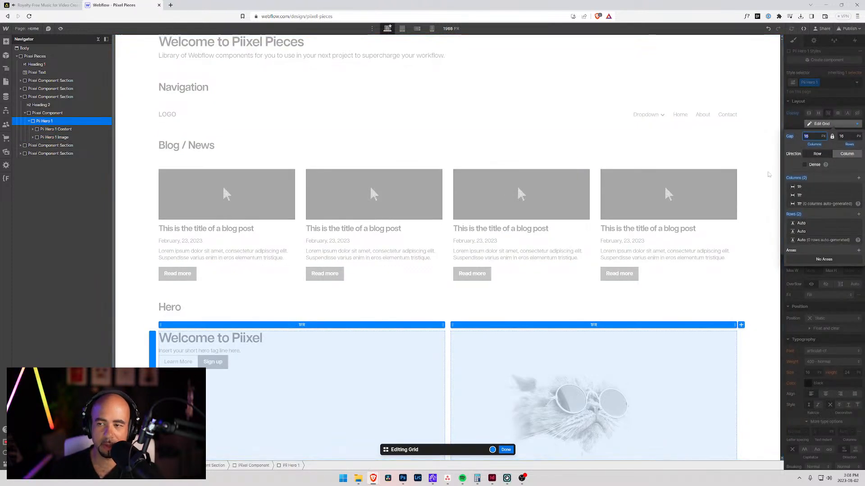
pyautogui.click(823, 136)
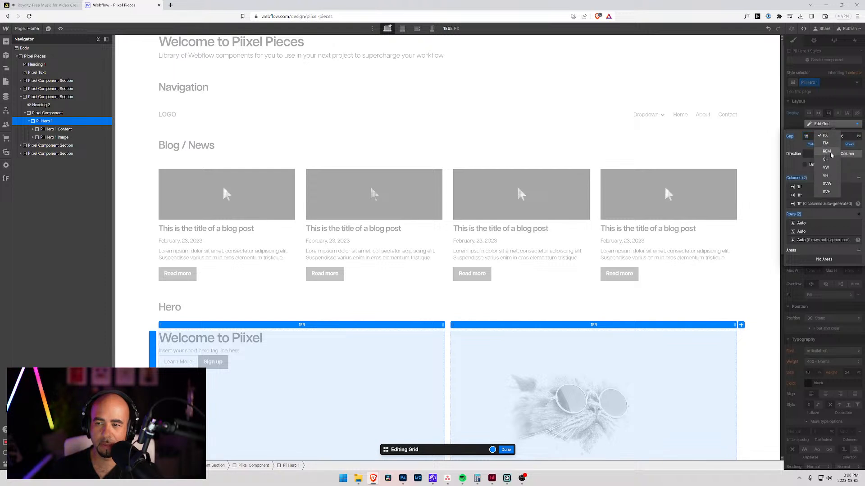
pyautogui.click(826, 151)
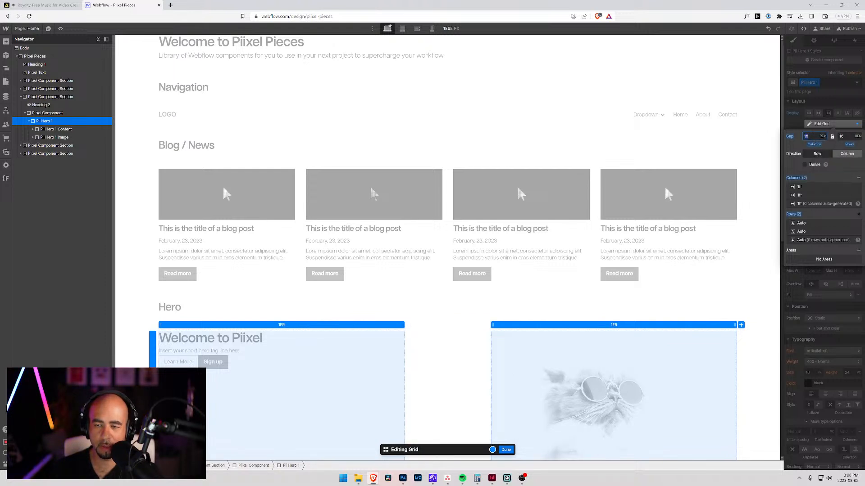
pyautogui.write('3')
pyautogui.press('Tab')
pyautogui.click(805, 137)
pyautogui.press('BackSpace')
pyautogui.press('Return')
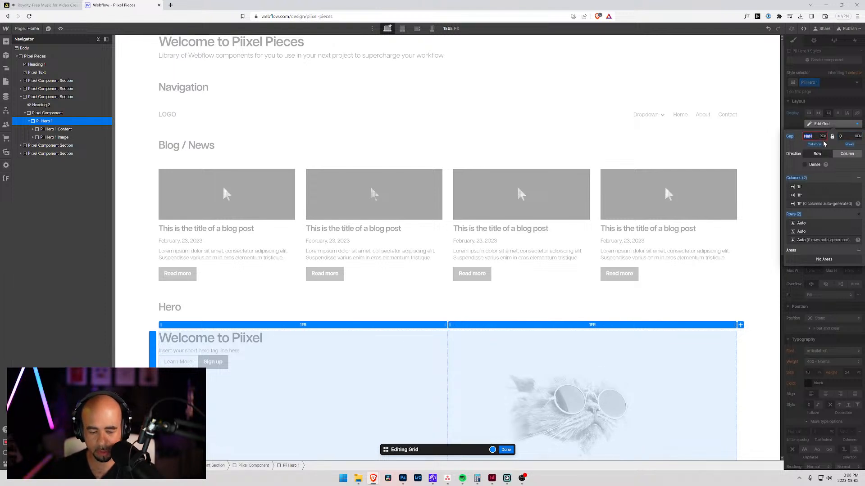
pyautogui.press('Tab')
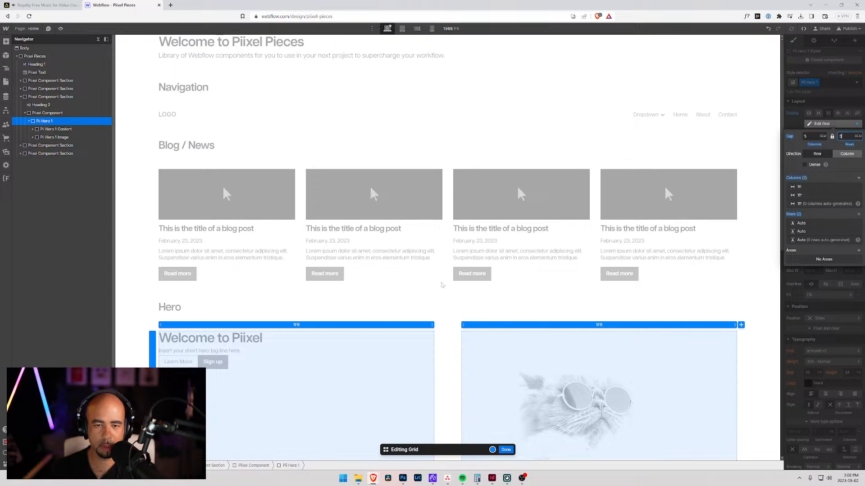
pyautogui.scroll(-3, 431, 287)
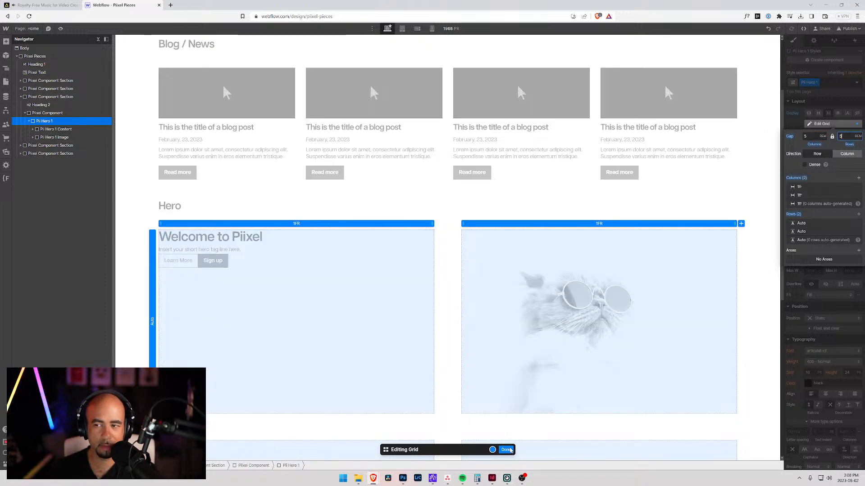
pyautogui.click(505, 450)
# Step: Delete the empty second row from the Pii Hero 1 grid, keeping both columns
pyautogui.click(822, 123)
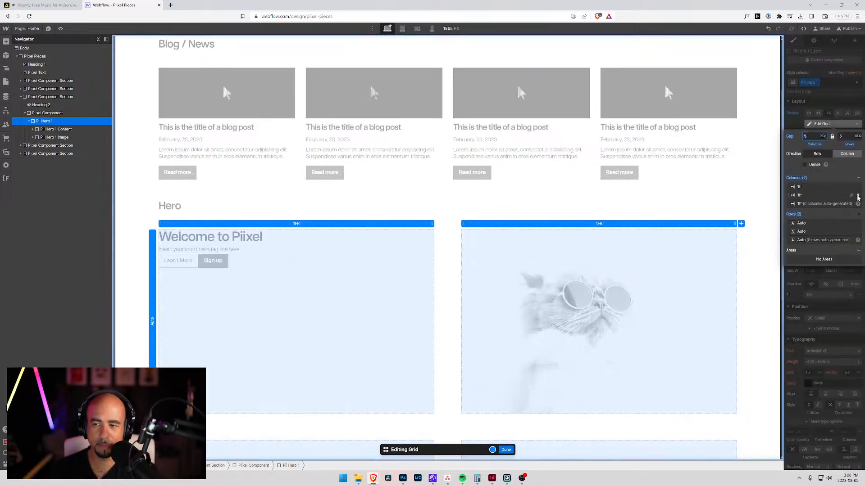
pyautogui.click(858, 195)
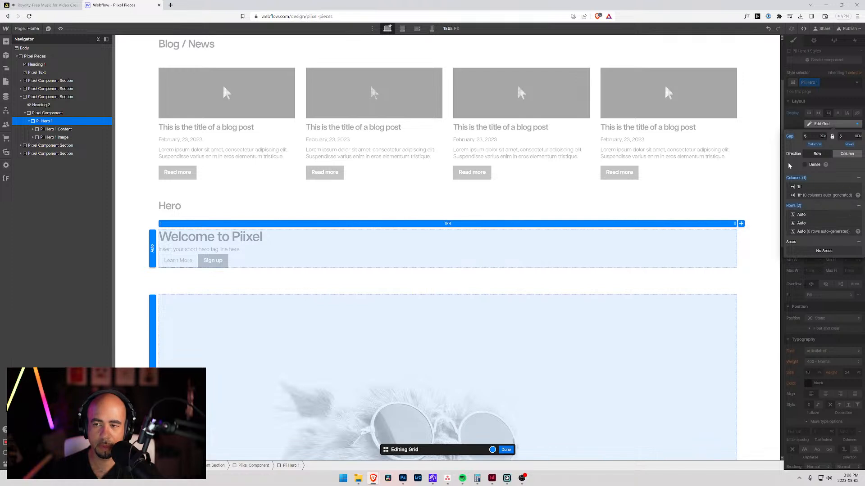
pyautogui.hotkey('ctrl', 'z')
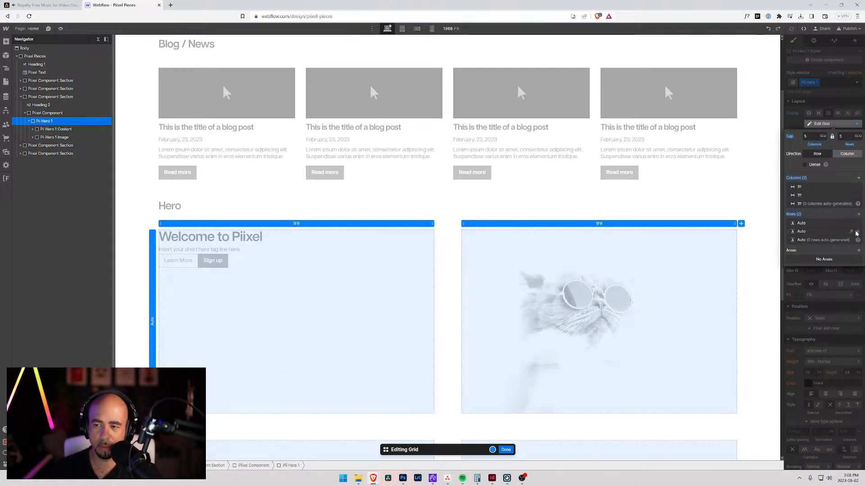
pyautogui.click(857, 232)
pyautogui.click(505, 451)
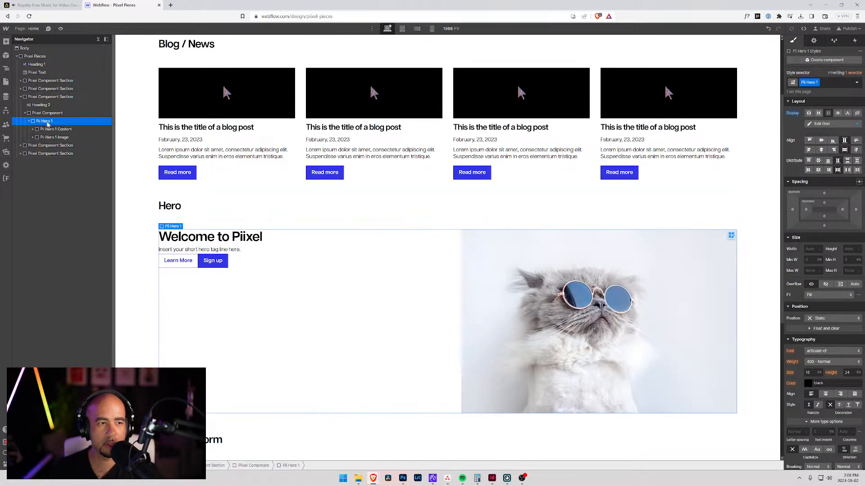
pyautogui.click(820, 140)
pyautogui.click(822, 150)
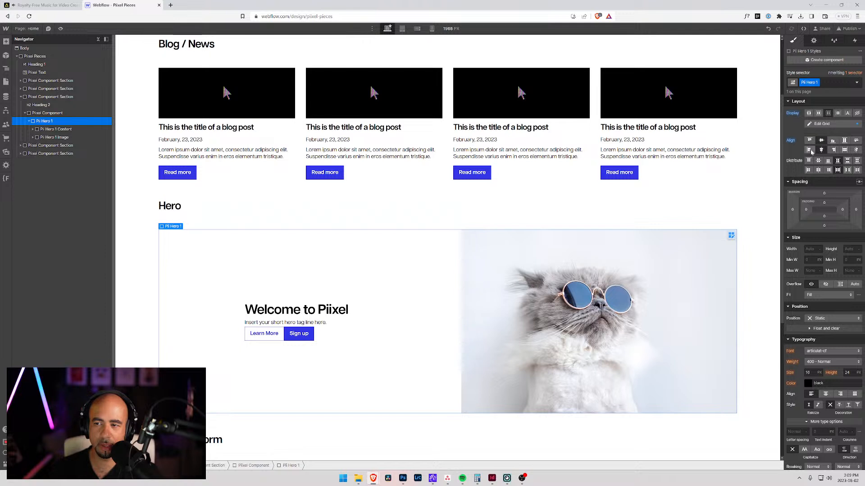
pyautogui.keyDown('alt'); pyautogui.click(790, 141); pyautogui.keyUp('alt')
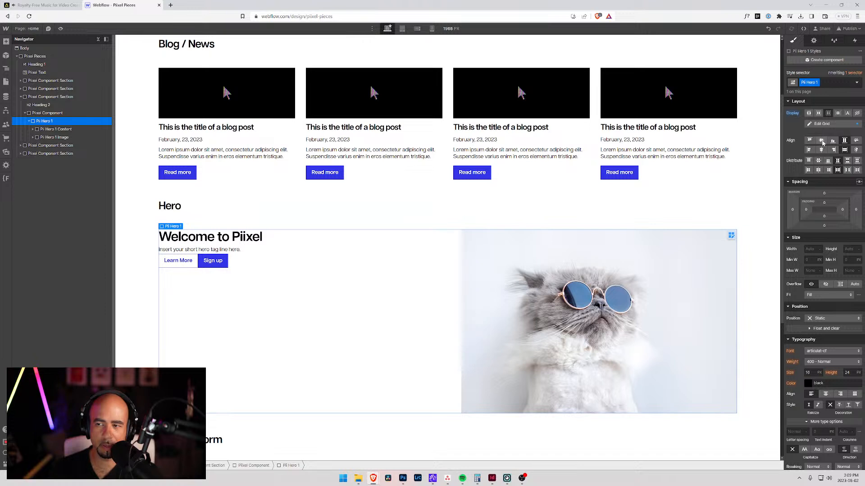
# Step: Align the Pii Hero 1 grid items to the vertical center so the text sits midway beside the image
pyautogui.click(822, 142)
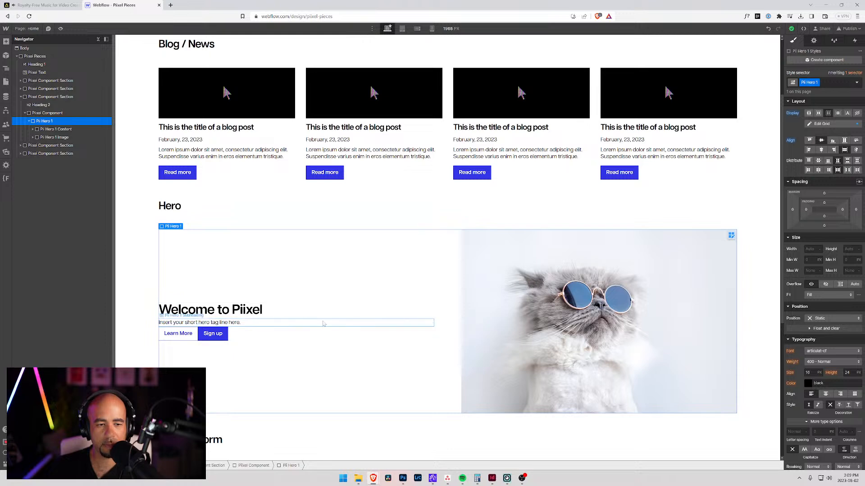
pyautogui.click(50, 129)
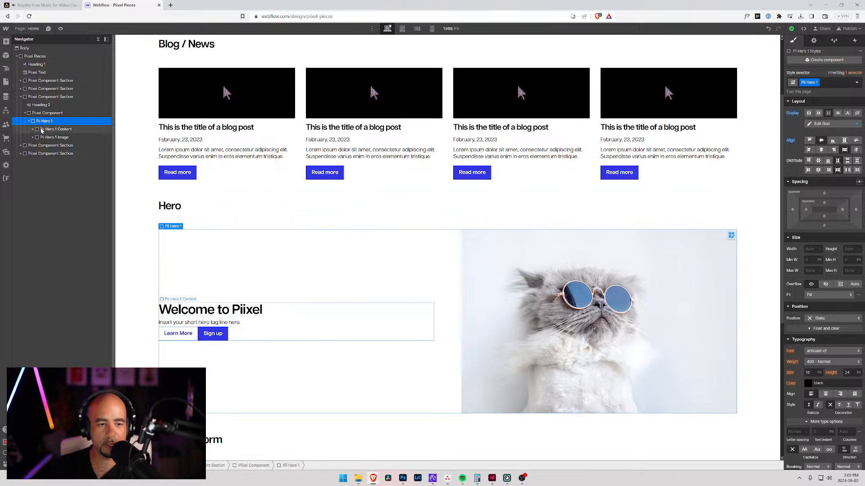
pyautogui.click(135, 243)
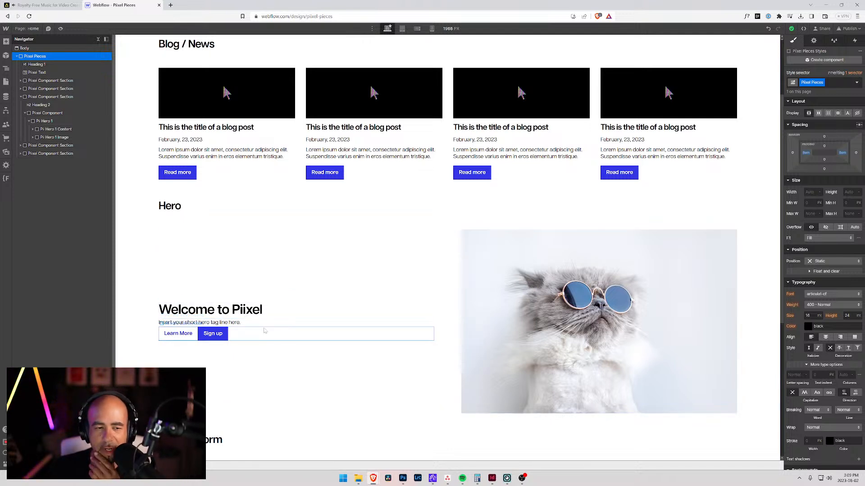
# Step: Make the Pii Hero Call to Action block a horizontal flex layout with a 1 rem gap between the buttons
pyautogui.click(264, 332)
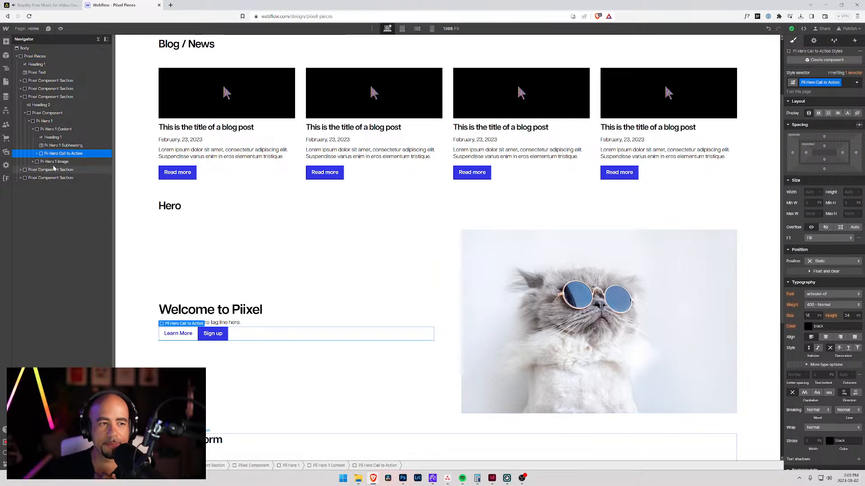
pyautogui.click(819, 113)
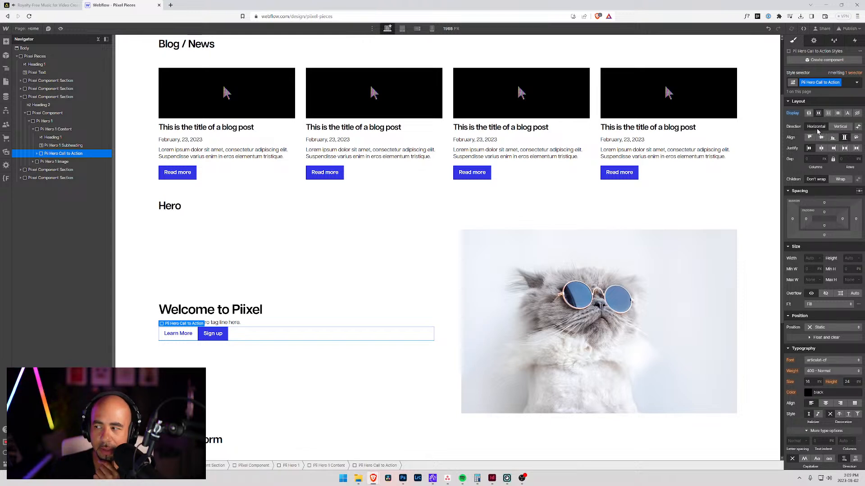
pyautogui.click(810, 159)
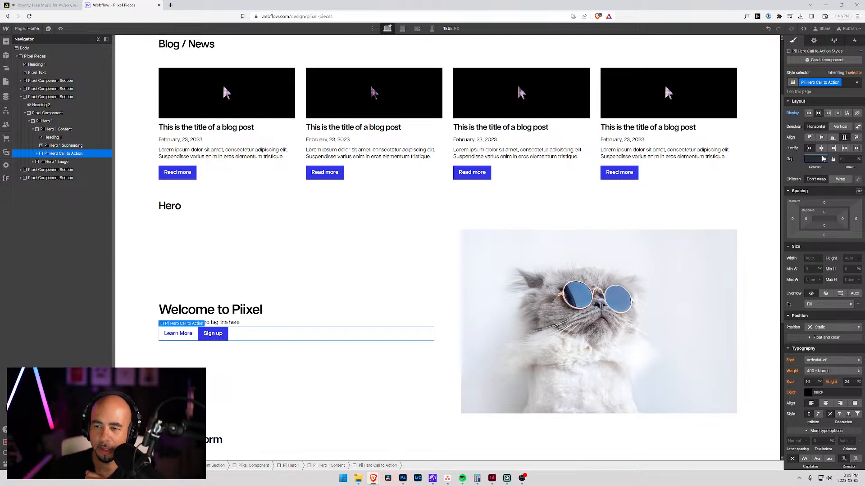
pyautogui.write('1rem')
pyautogui.press('Tab')
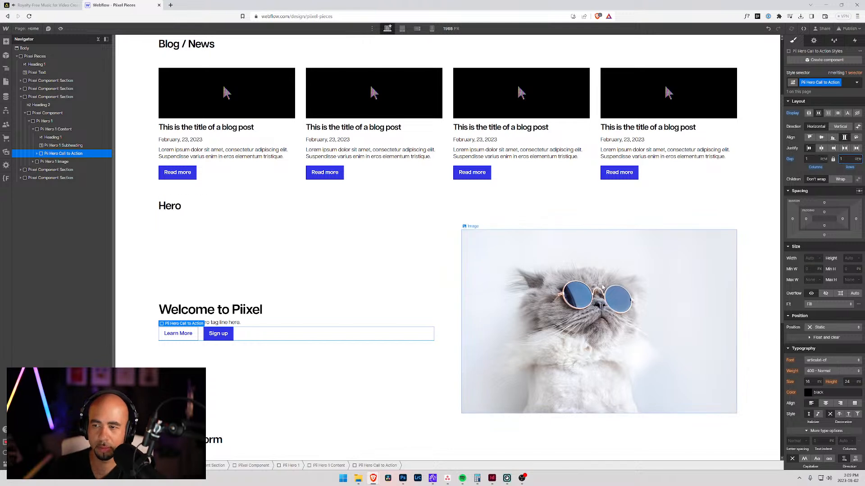
# Step: Examine the hero's heading, subheading, button block and content wrapper to judge the spacing between them
pyautogui.click(225, 259)
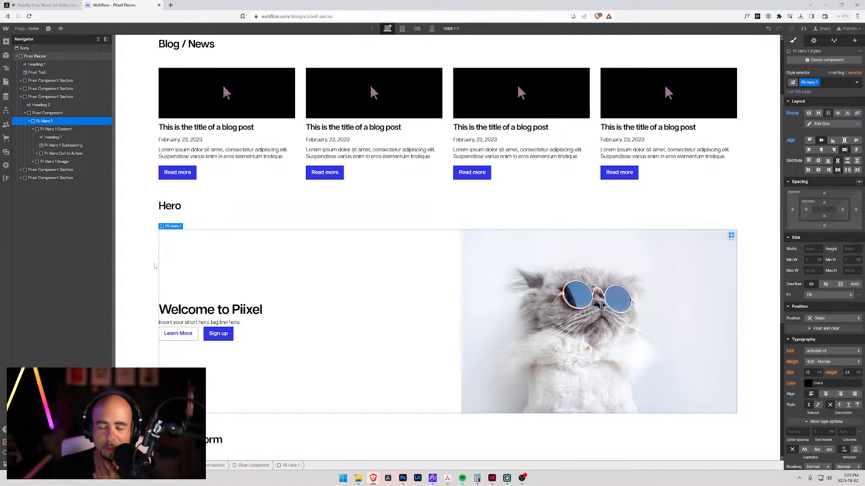
pyautogui.click(260, 324)
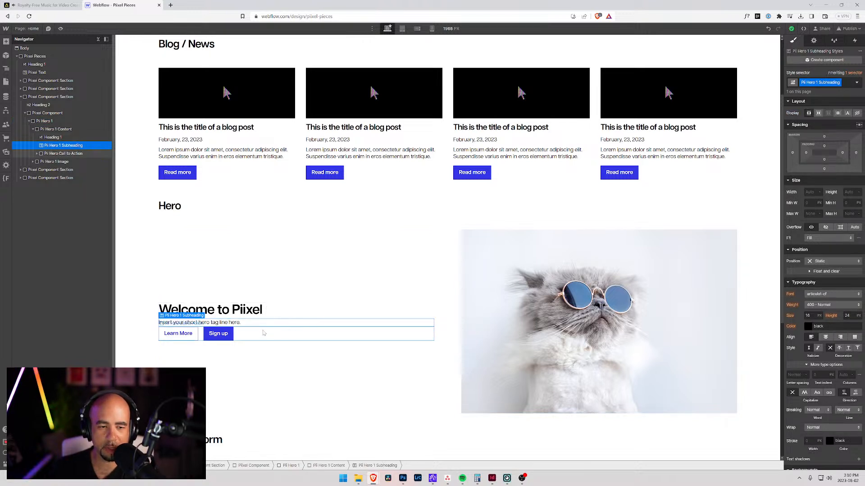
pyautogui.click(262, 337)
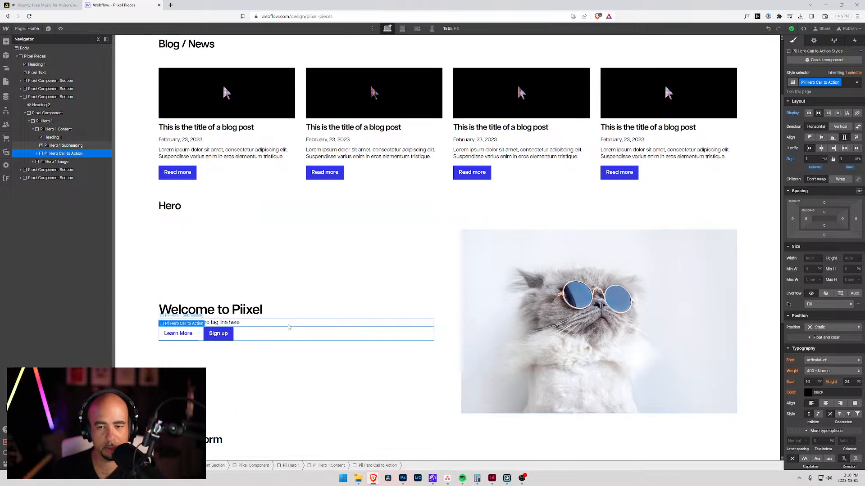
pyautogui.click(273, 316)
pyautogui.scroll(-5, 272, 318)
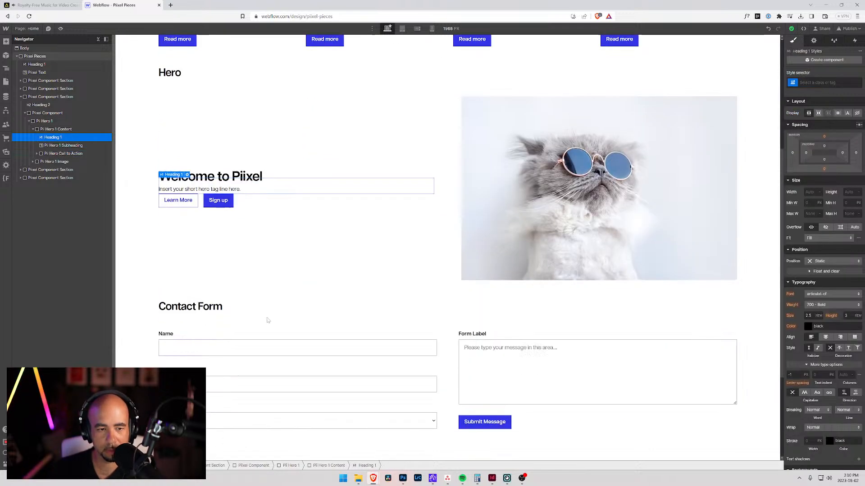
pyautogui.scroll(4, 234, 319)
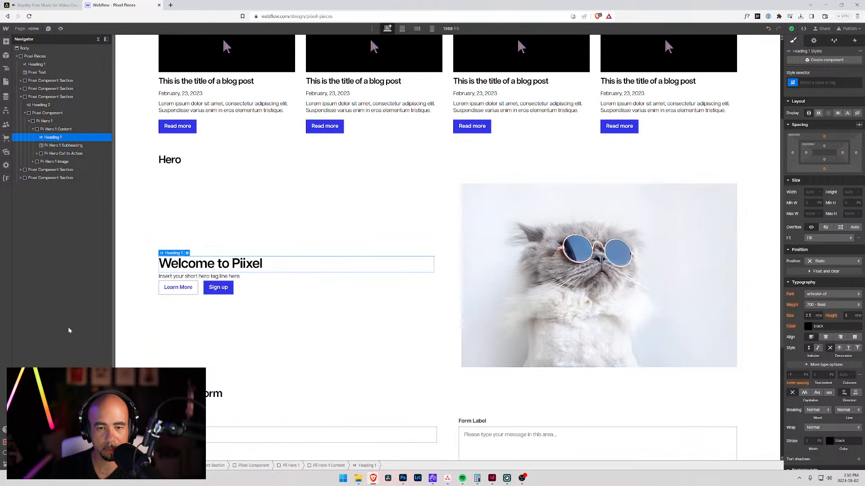
pyautogui.click(175, 204)
pyautogui.click(135, 243)
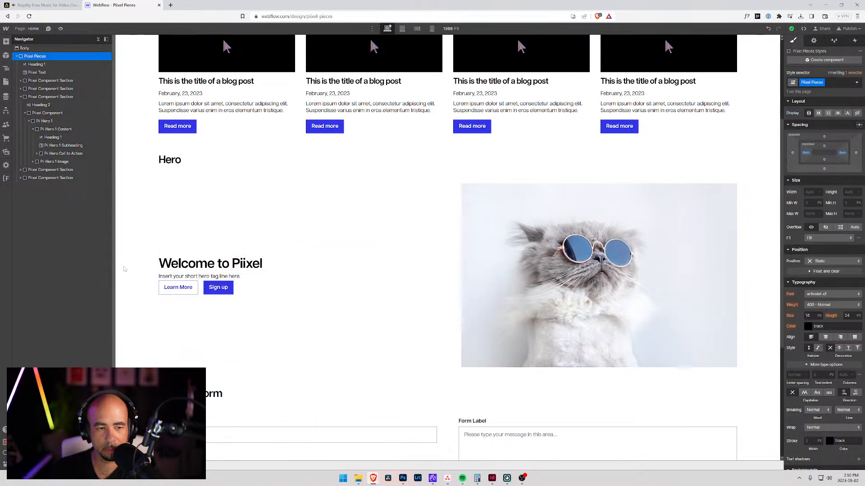
pyautogui.click(264, 281)
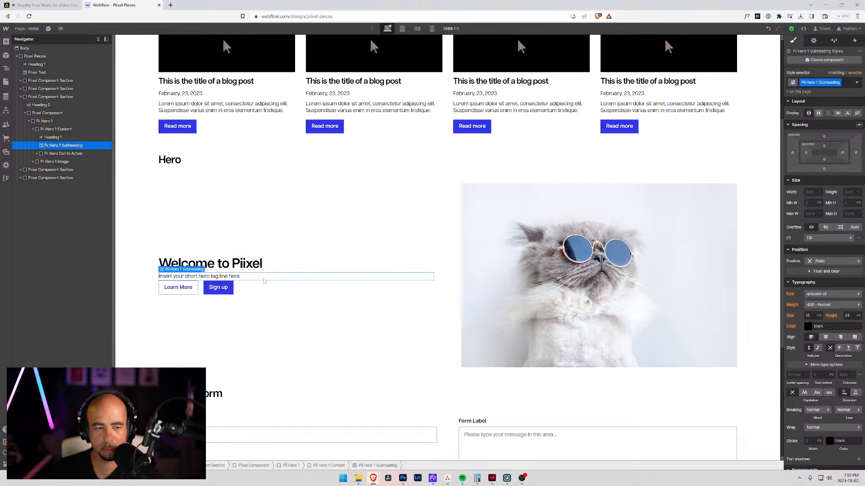
pyautogui.click(55, 130)
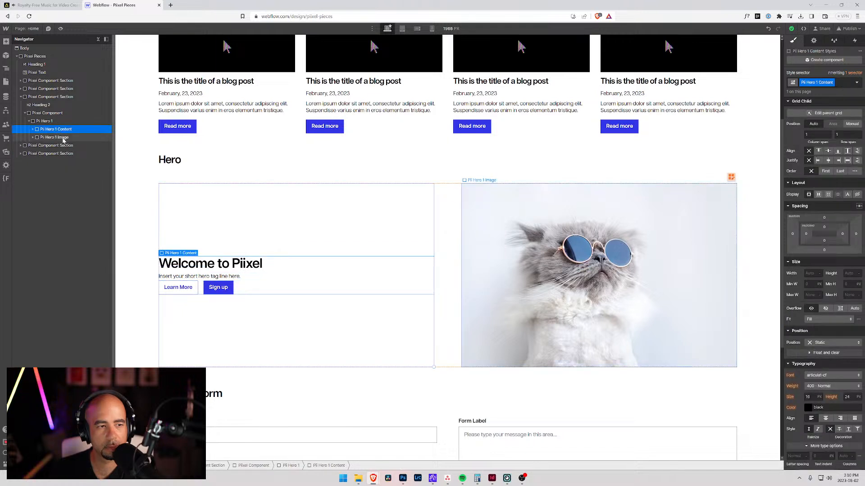
pyautogui.click(33, 129)
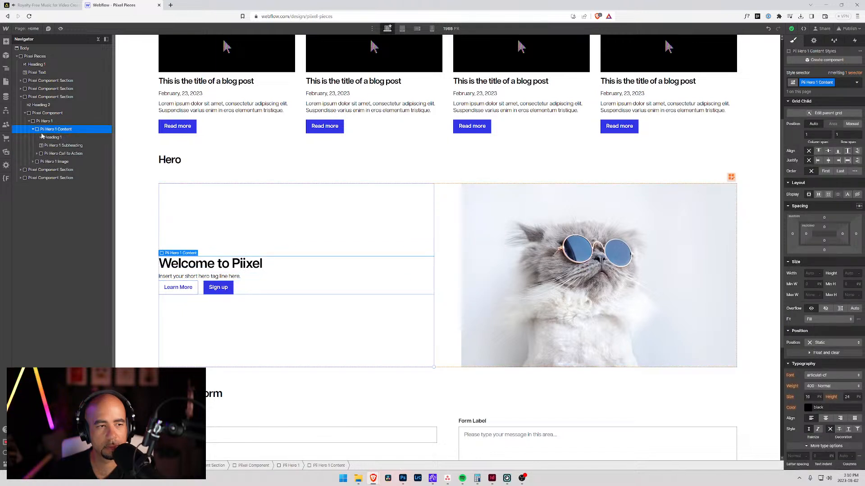
pyautogui.click(61, 146)
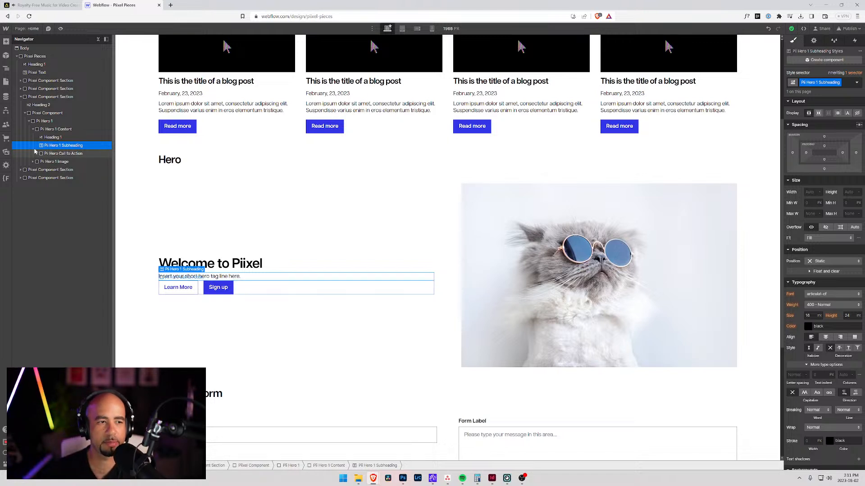
# Step: Create the class "Pii Hero 1 Heading" on the "Welcome to Piixel" heading
pyautogui.click(51, 138)
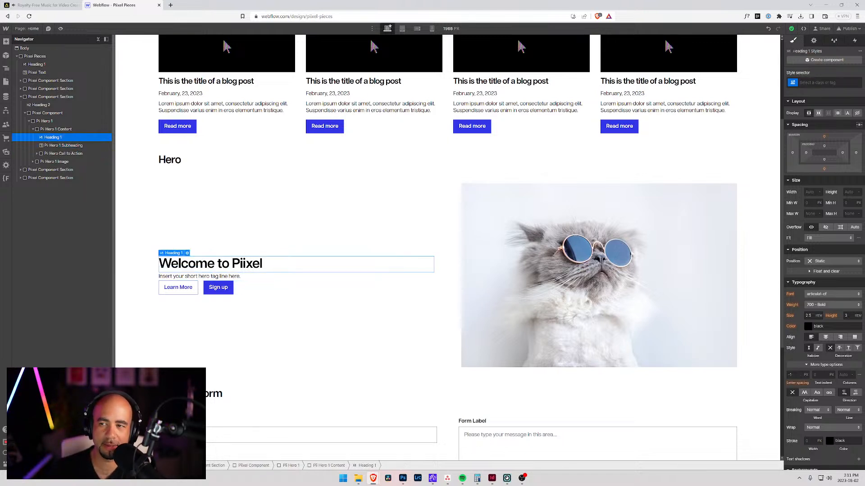
pyautogui.click(817, 83)
pyautogui.write('Pii Hero 1')
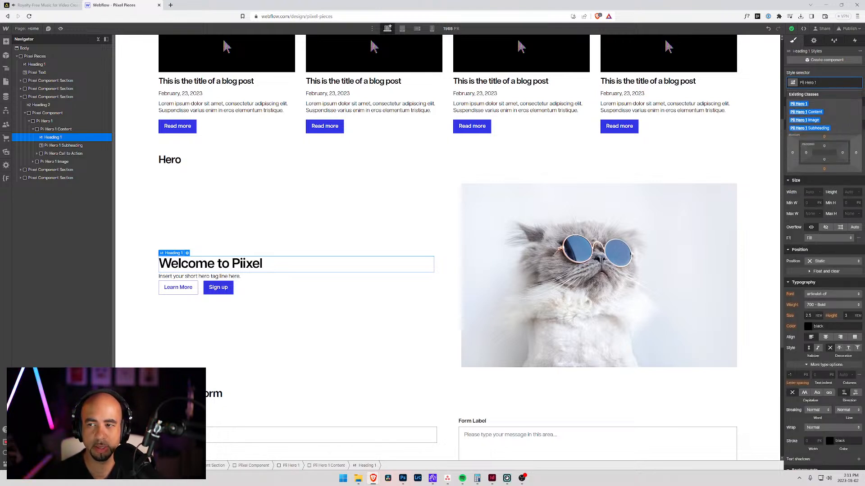
pyautogui.write(' Heading')
pyautogui.press('Return')
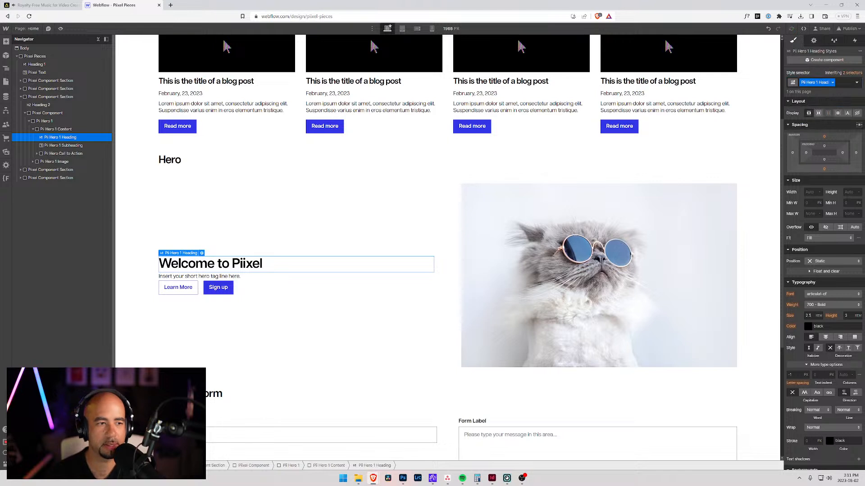
# Step: Set the bottom margin of Pii Hero 1 Subheading to 3 rem
pyautogui.click(63, 145)
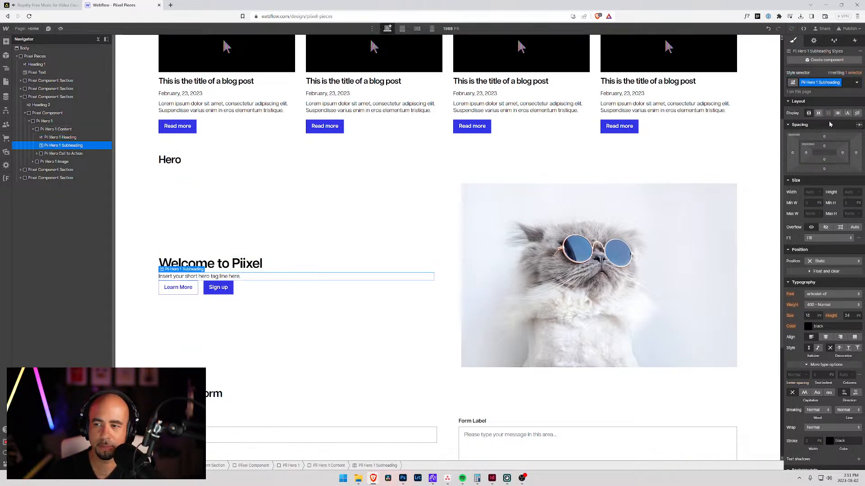
pyautogui.click(825, 170)
pyautogui.write('3rem')
pyautogui.press('Return')
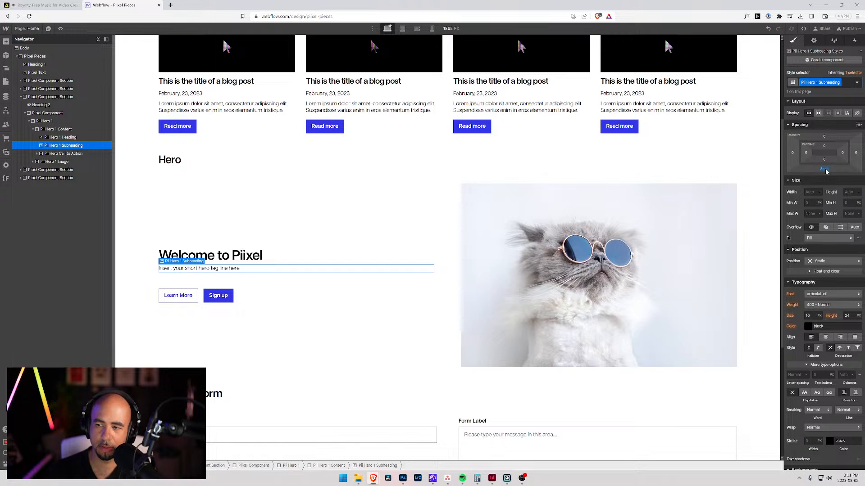
# Step: Reset the bottom margin of Pii Hero 1 Subheading and deselect it
pyautogui.keyDown('alt'); pyautogui.click(825, 170); pyautogui.keyUp('alt')
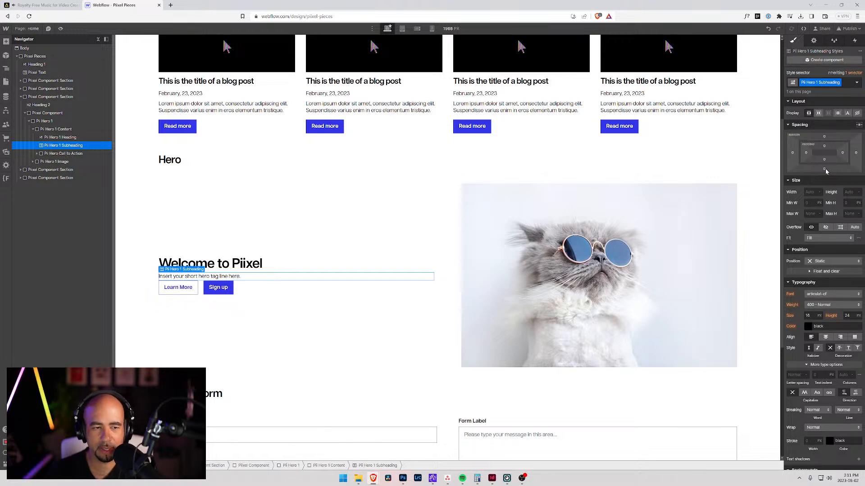
pyautogui.click(132, 255)
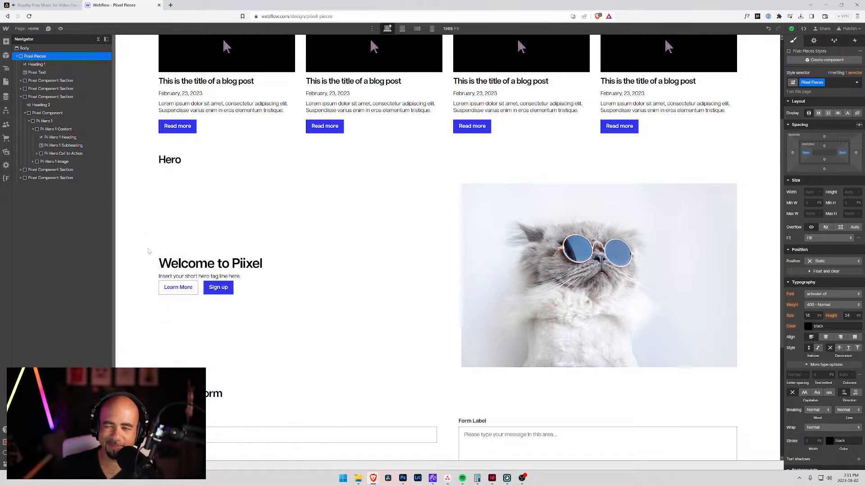
# Step: Examine the finished Hero component alongside the Blog / News and Contact Form sections of the library page
pyautogui.scroll(-5, 195, 243)
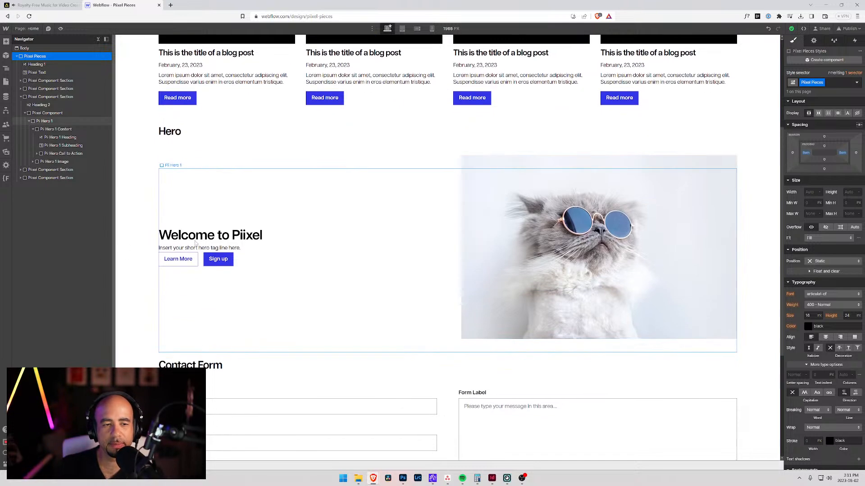
pyautogui.scroll(6, 195, 243)
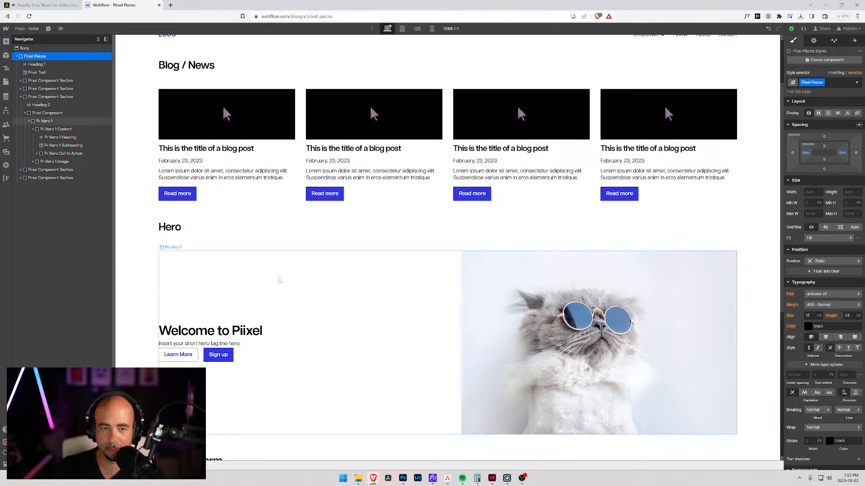
pyautogui.scroll(2, 286, 291)
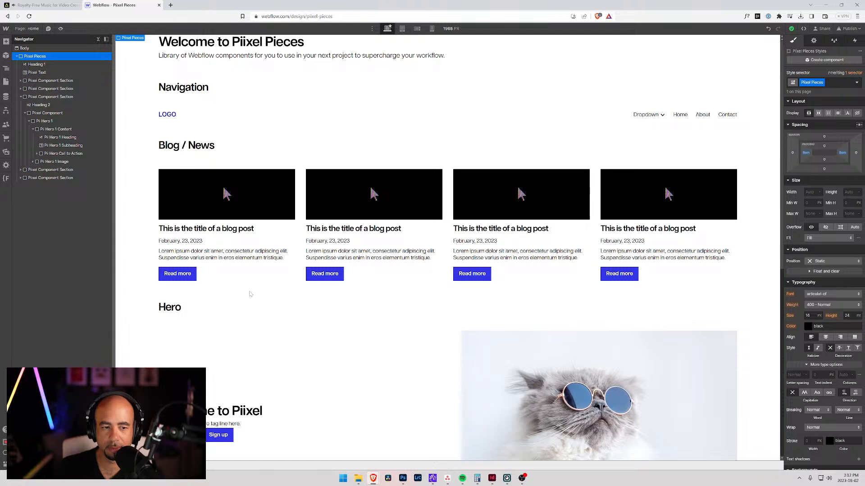
pyautogui.scroll(-6, 251, 296)
pyautogui.scroll(6, 255, 303)
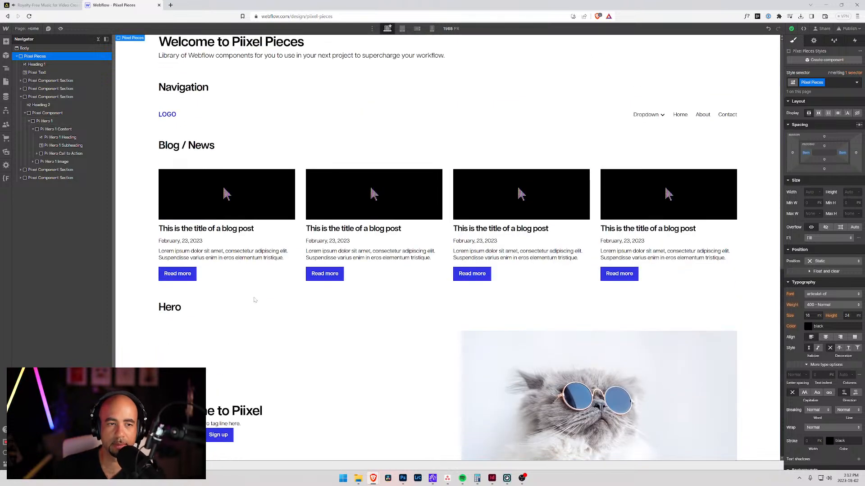
pyautogui.scroll(-5, 254, 303)
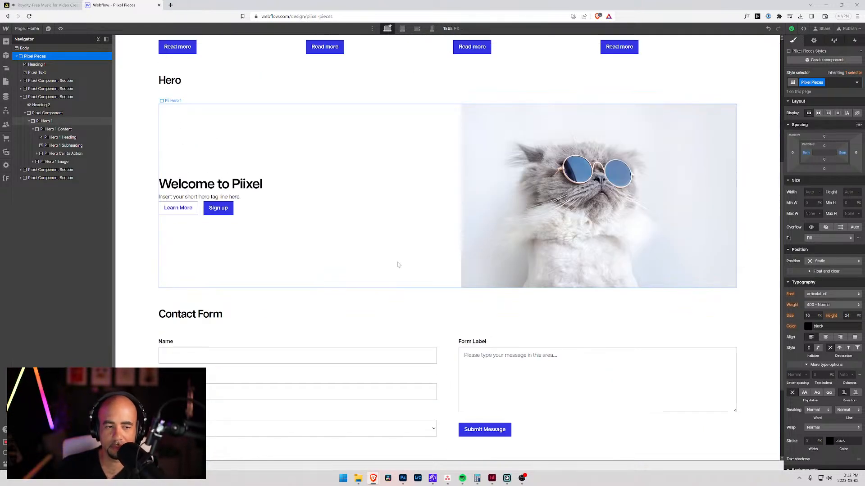
pyautogui.scroll(4, 398, 265)
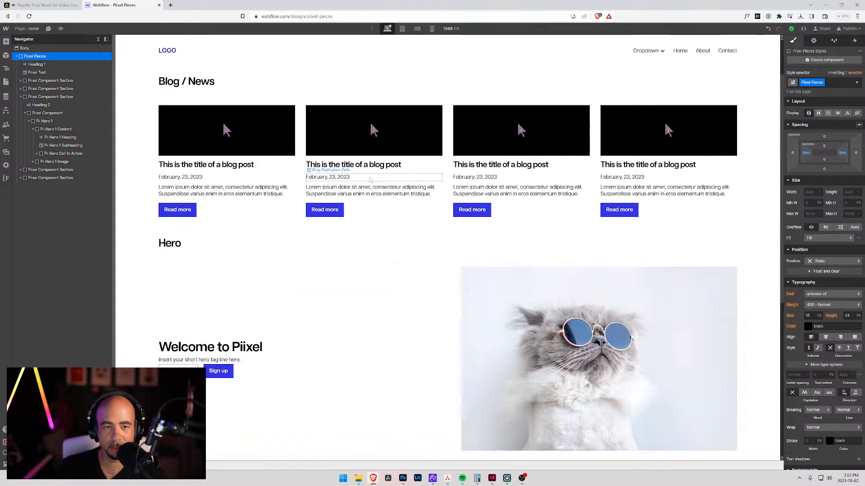
pyautogui.click(376, 161)
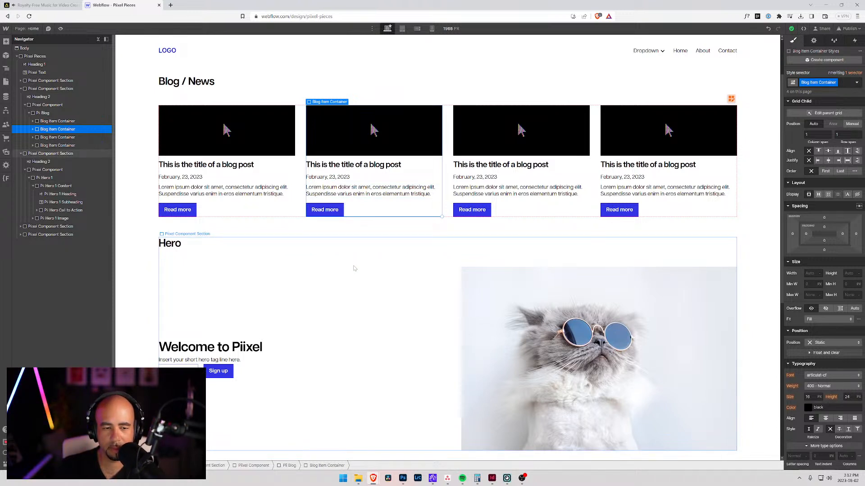
pyautogui.scroll(-4, 349, 276)
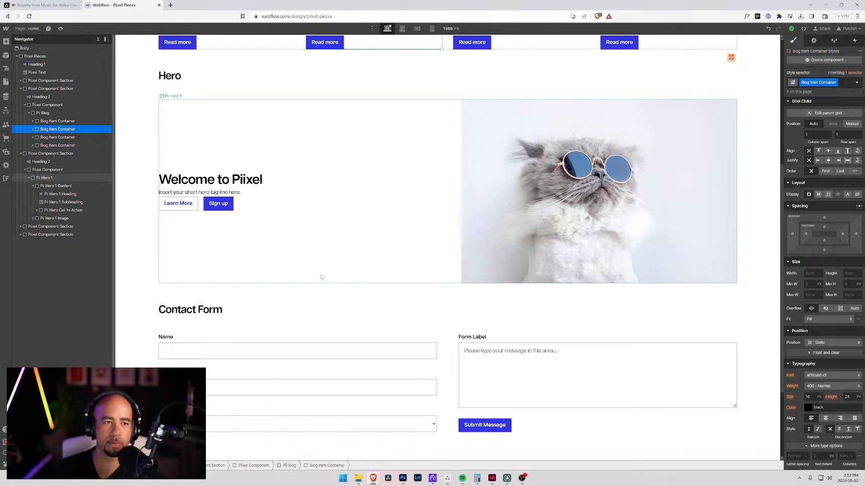
pyautogui.scroll(4, 334, 259)
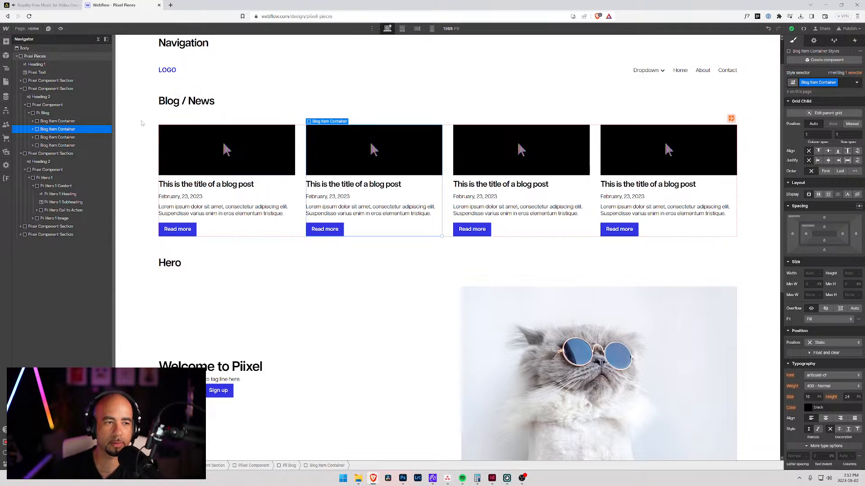
# Step: Duplicate the Piixel Component in the Blog / News section and select the Pii Blog grid inside the copy
pyautogui.click(29, 113)
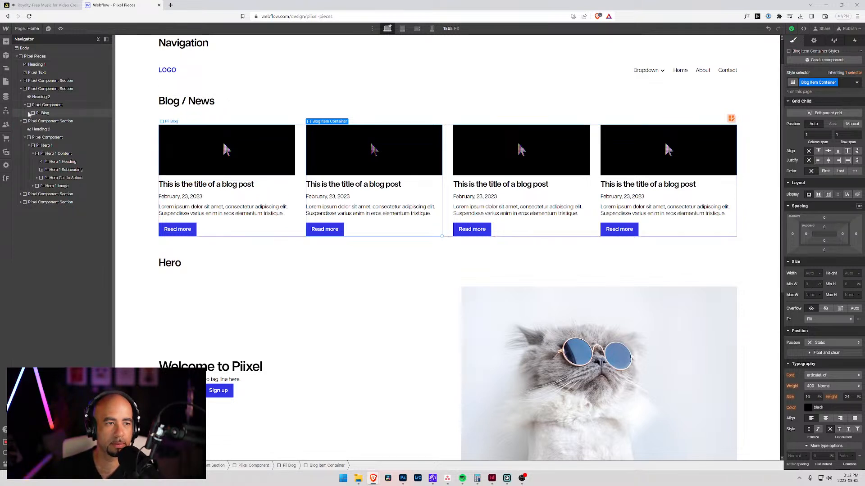
pyautogui.click(26, 105)
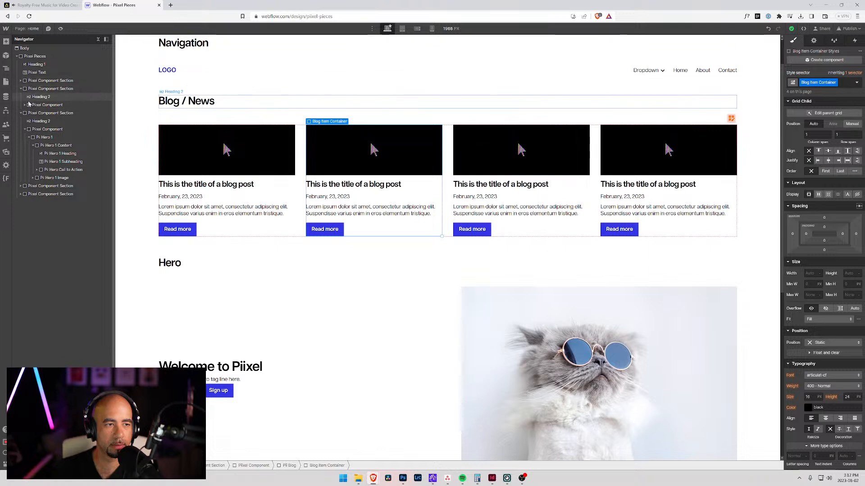
pyautogui.click(31, 105)
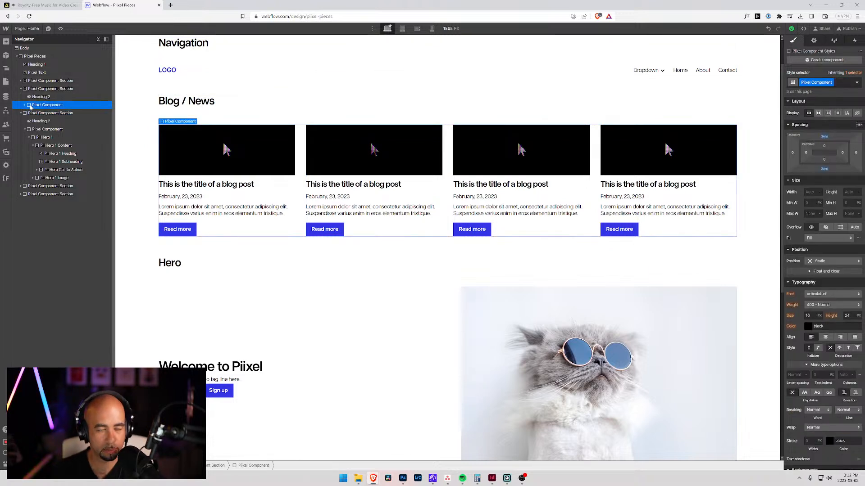
pyautogui.hotkey('ctrl', 'd')
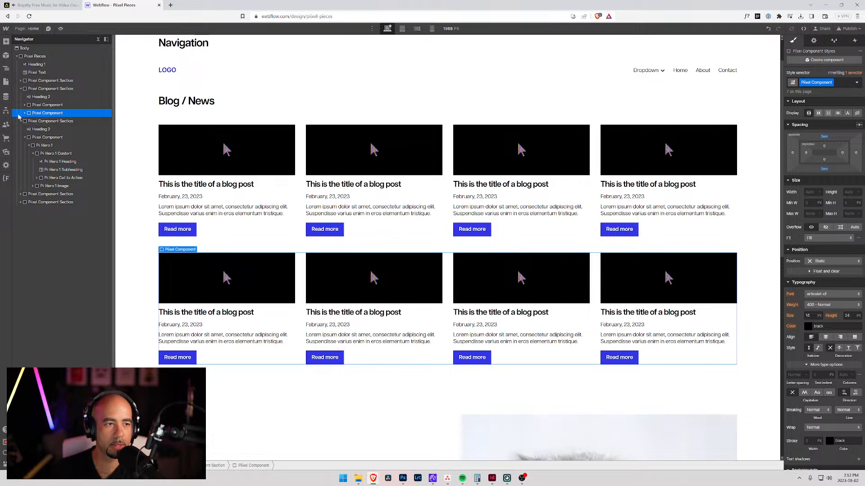
pyautogui.click(24, 113)
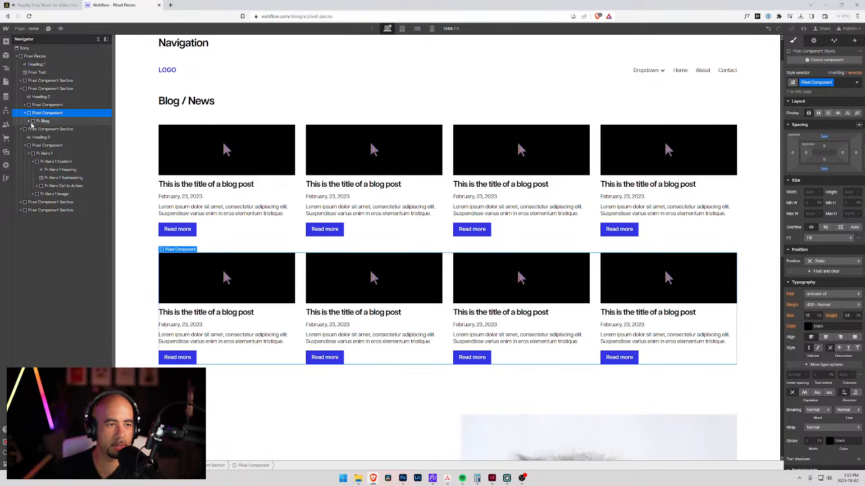
pyautogui.click(43, 121)
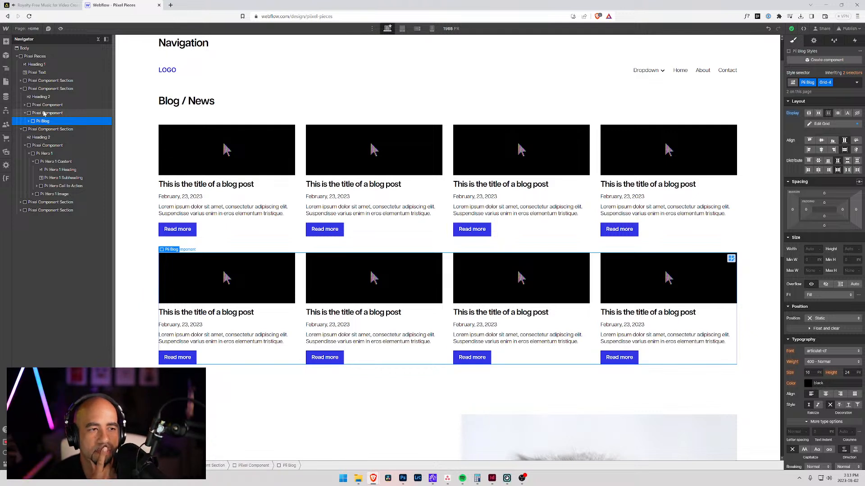
# Step: Review the preset grid classes on the Style Guide page, then return to the Home page
pyautogui.click(27, 29)
pyautogui.click(45, 90)
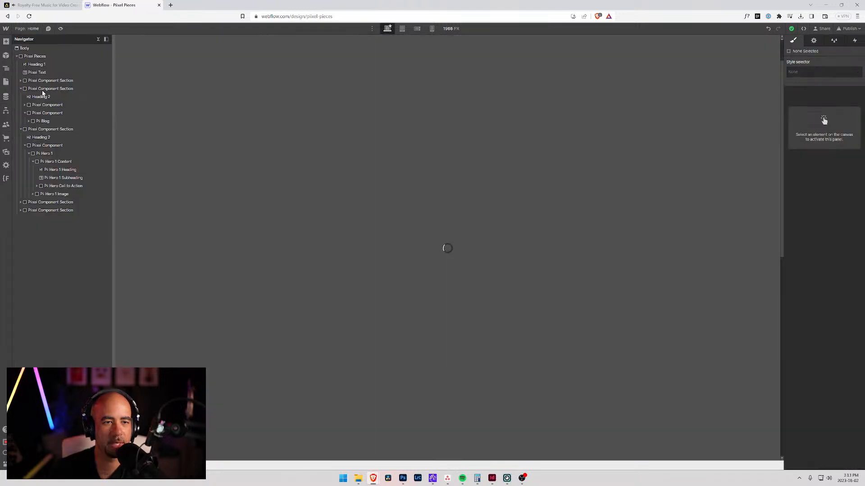
pyautogui.scroll(-10, 286, 217)
pyautogui.scroll(-15, 279, 227)
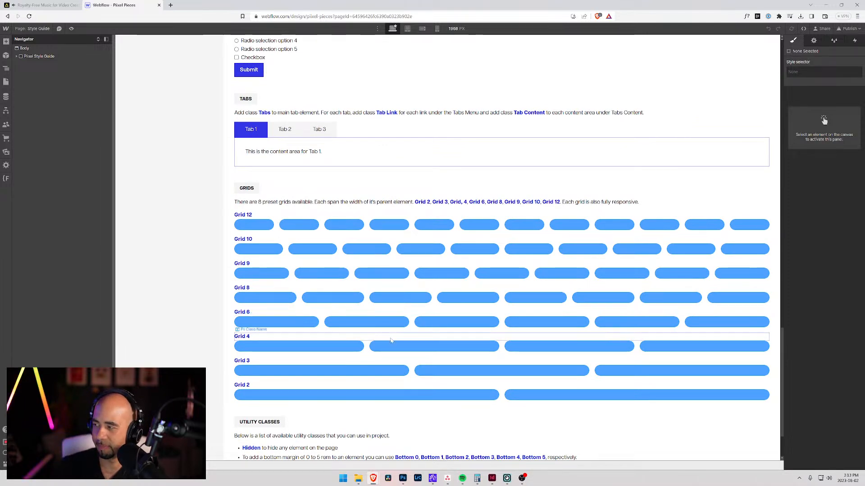
pyautogui.scroll(-2, 391, 340)
pyautogui.scroll(8, 289, 253)
pyautogui.scroll(20, 289, 253)
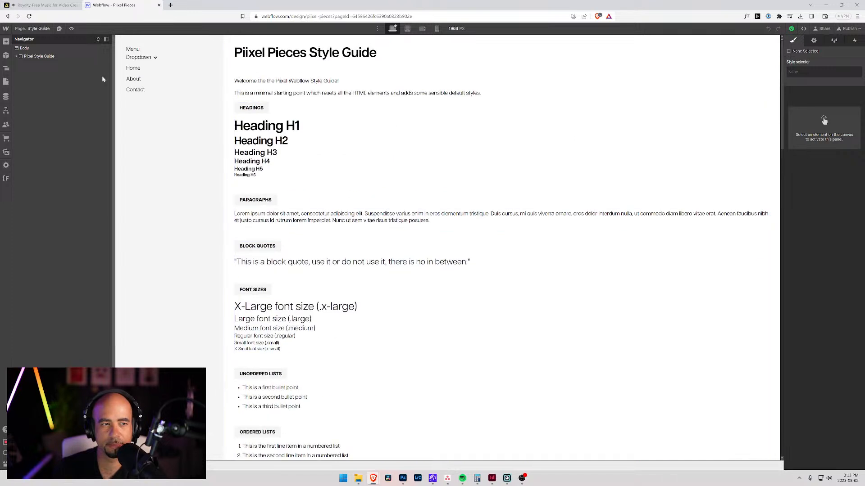
pyautogui.click(34, 29)
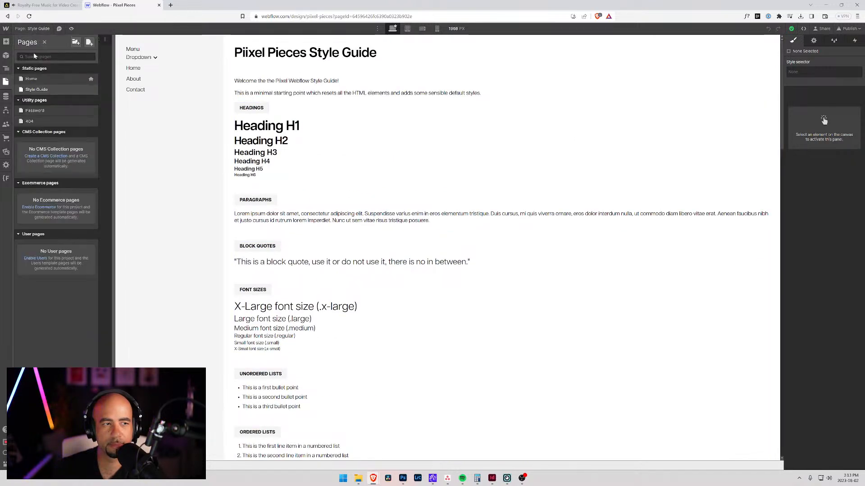
pyautogui.click(31, 79)
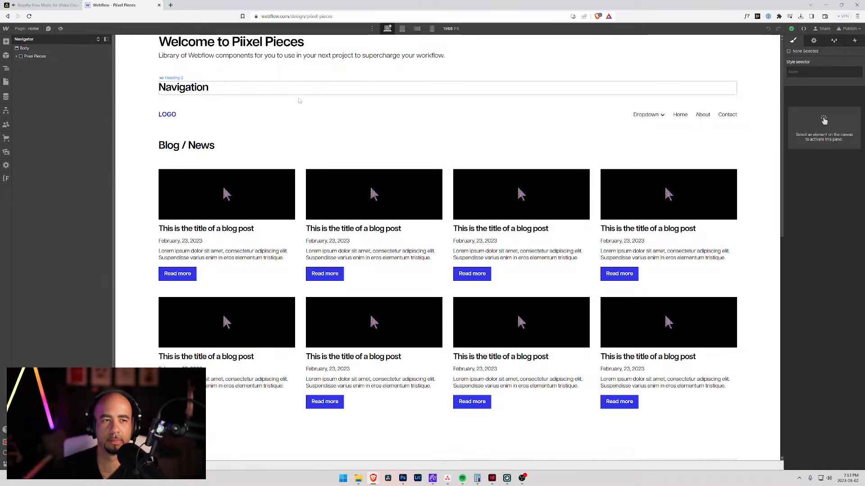
# Step: Inspect the structure of a blog item and the classes applied to the original Pii Blog grid
pyautogui.click(436, 224)
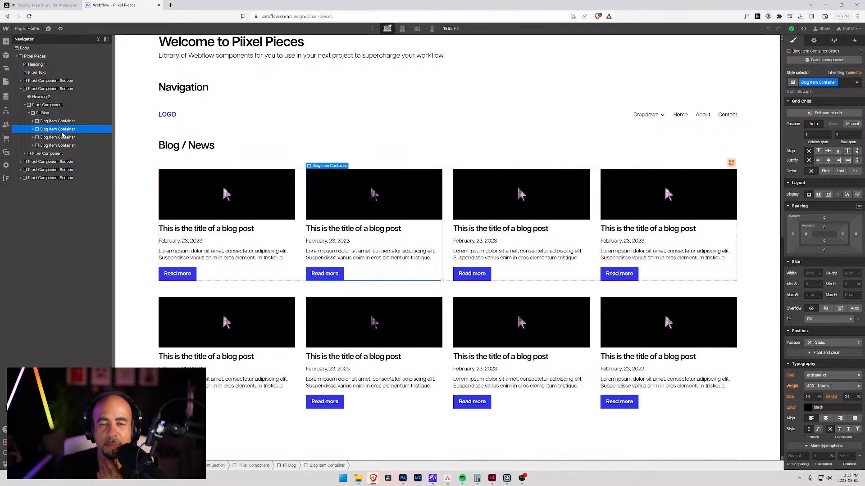
pyautogui.click(33, 130)
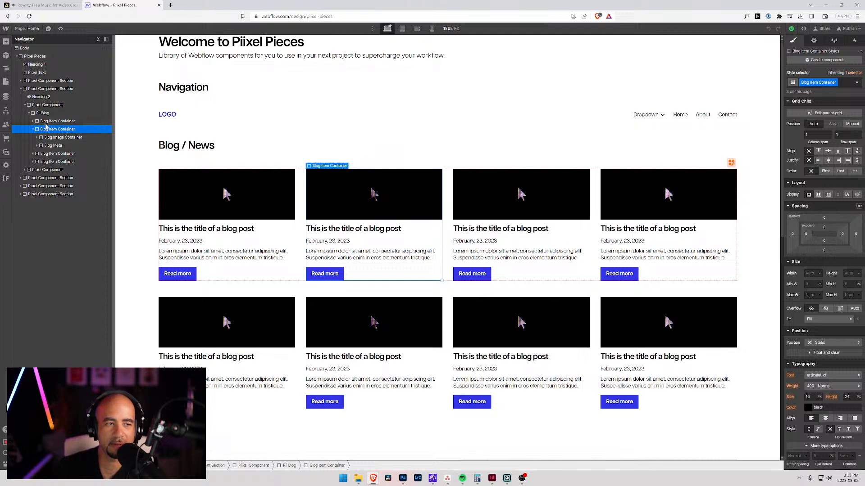
pyautogui.click(40, 114)
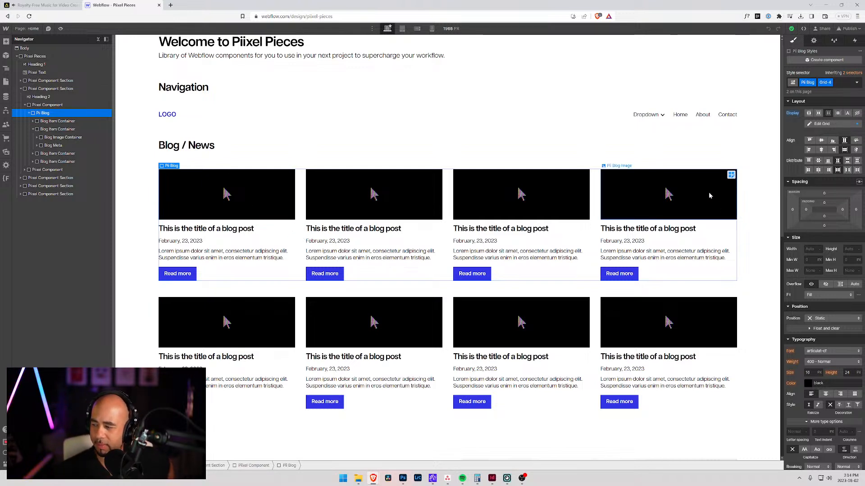
pyautogui.rightClick(689, 110)
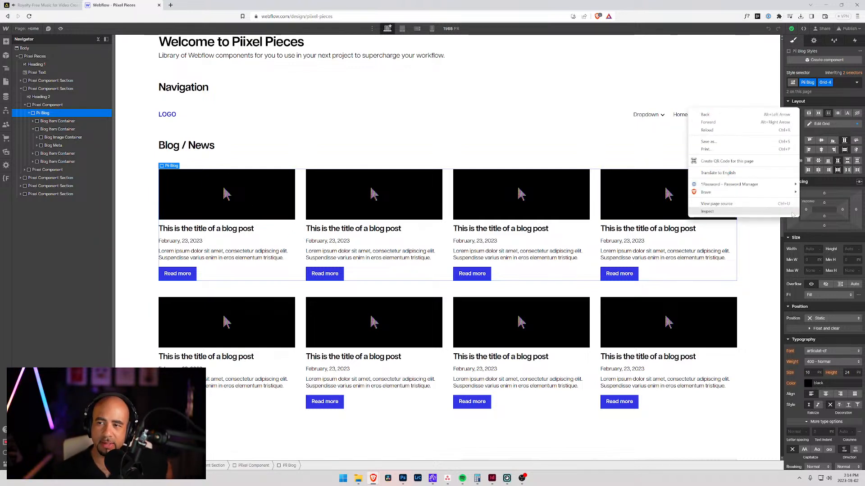
pyautogui.click(839, 84)
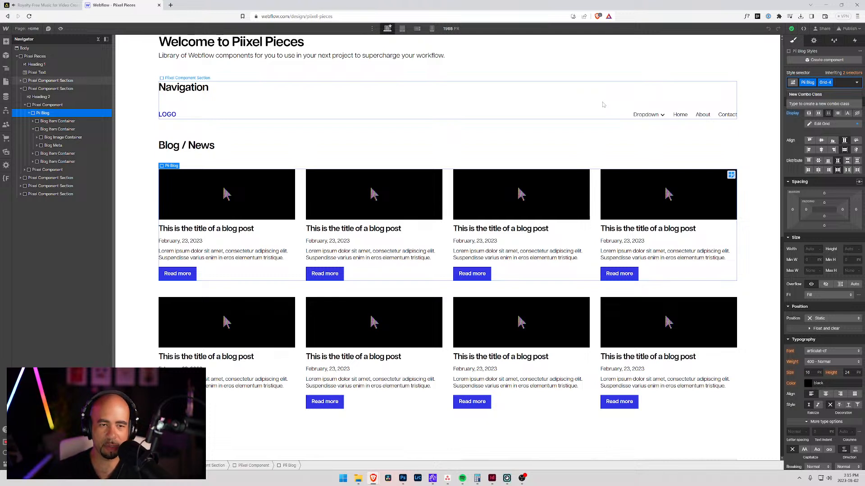
# Step: Replace the Grid-4 class on the duplicated Pii Blog with Grid-3 and delete its fourth Blog Item Container
pyautogui.click(301, 323)
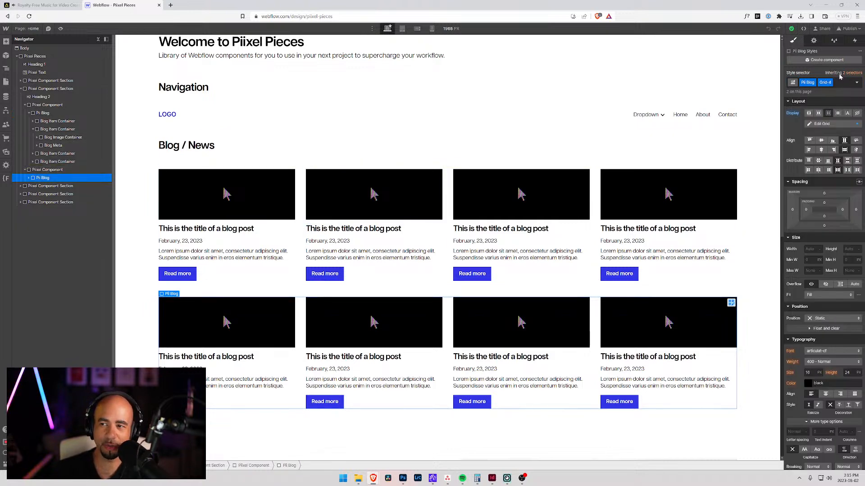
pyautogui.click(825, 83)
pyautogui.click(828, 92)
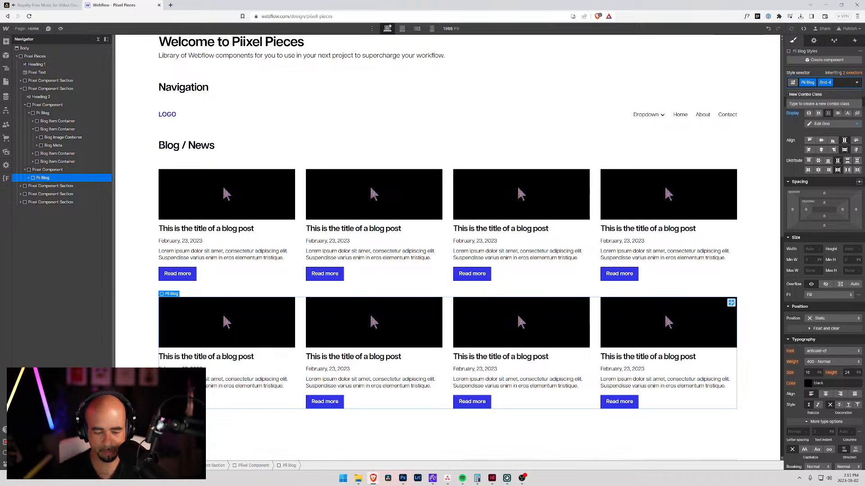
pyautogui.press('BackSpace')
pyautogui.write('Grid-3')
pyautogui.press('Return')
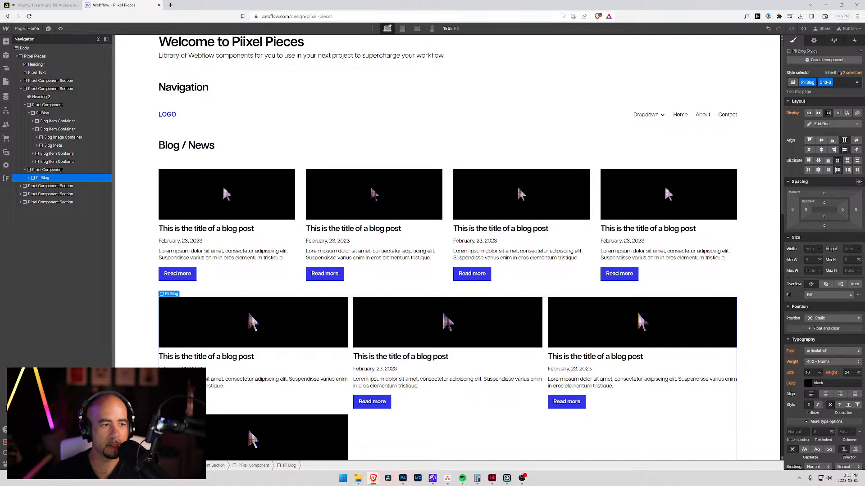
pyautogui.click(29, 177)
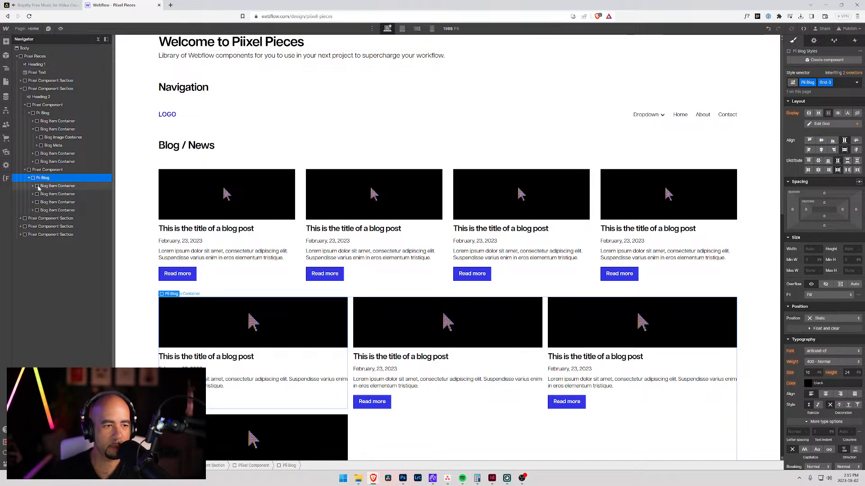
pyautogui.click(50, 202)
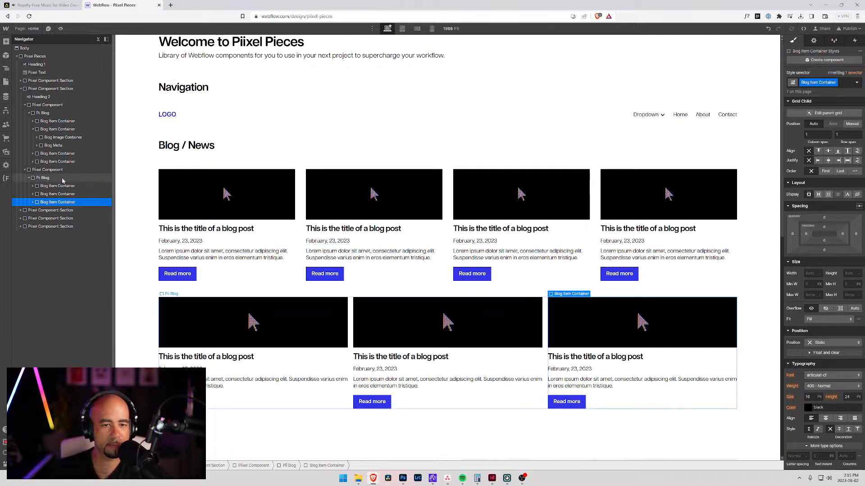
# Step: Change the duplicated Pii Blog's grid class to Grid-2 and delete its third Blog Item Container
pyautogui.click(45, 179)
pyautogui.press('BackSpace')
pyautogui.write('Grid-2')
pyautogui.press('Return')
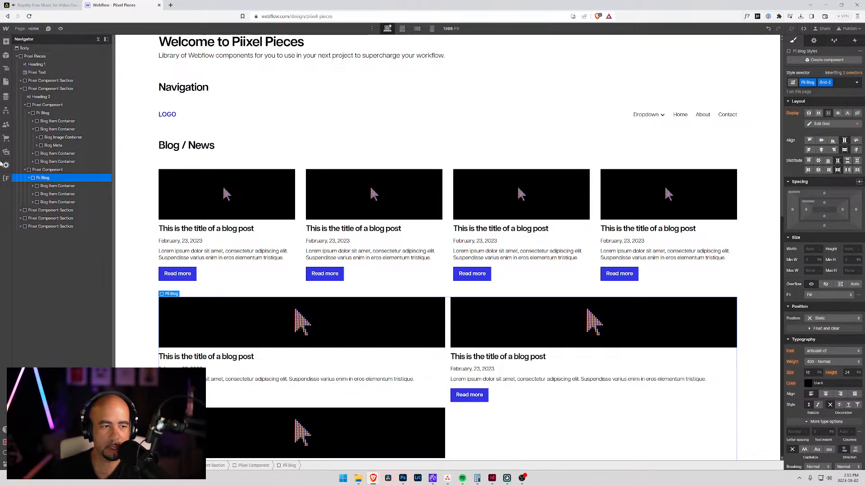
pyautogui.click(47, 204)
pyautogui.press('Delete')
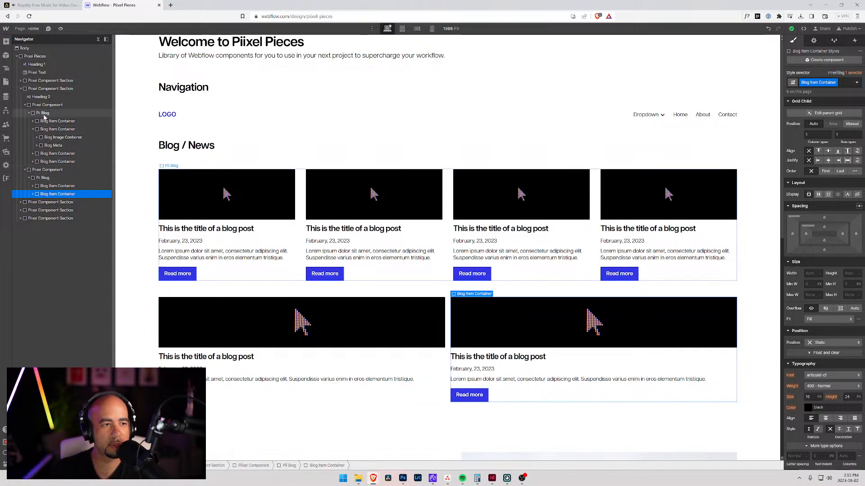
pyautogui.click(30, 179)
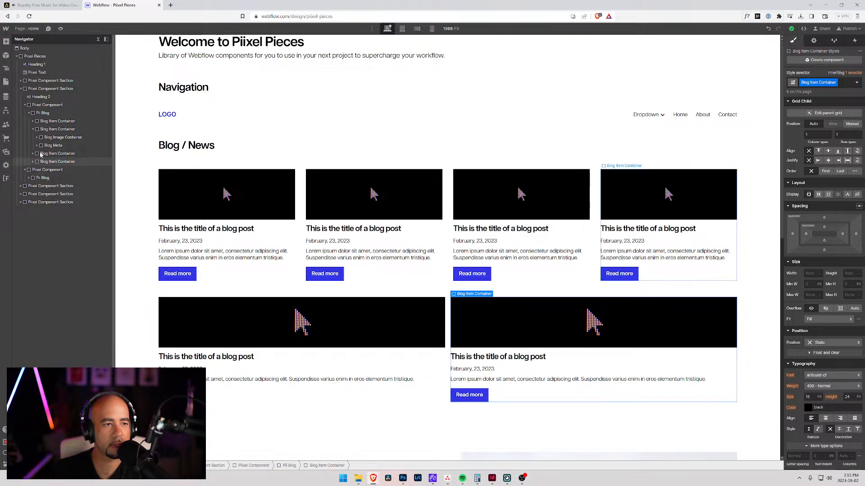
# Step: Add an H3 heading reading "Blog 1" above the Pii Blog grid inside the first Pixel Component of the Blog / News section
pyautogui.click(41, 105)
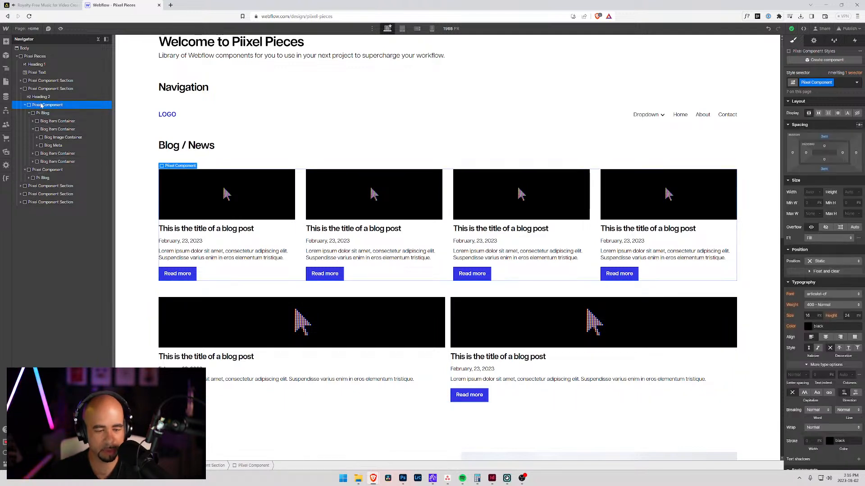
pyautogui.hotkey('ctrl', 'k')
pyautogui.write('head')
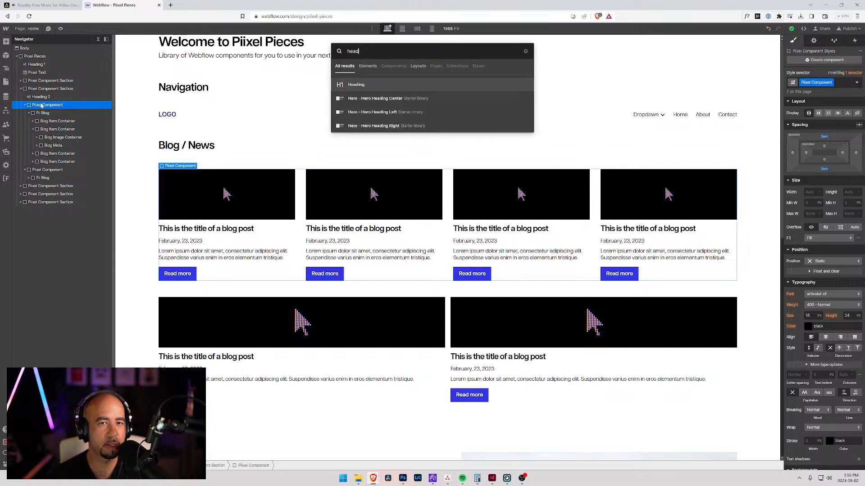
pyautogui.press('Return')
pyautogui.moveTo(39, 170); pyautogui.dragTo(37, 114)
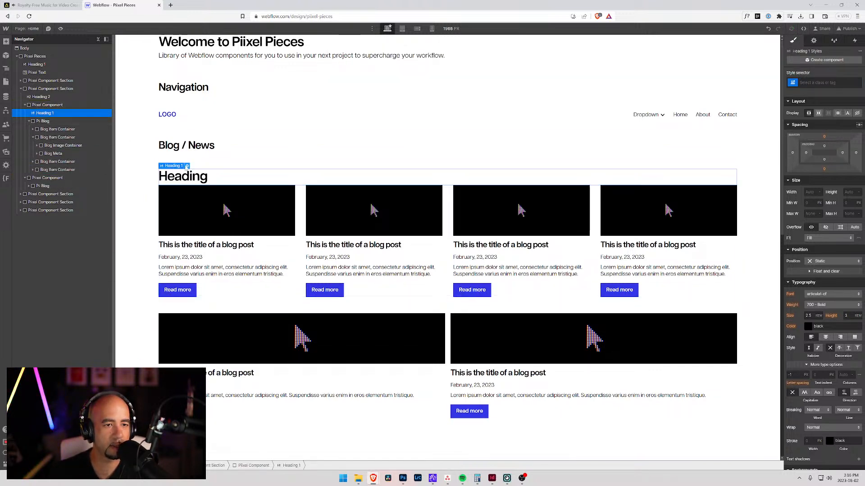
pyautogui.click(187, 166)
pyautogui.click(193, 206)
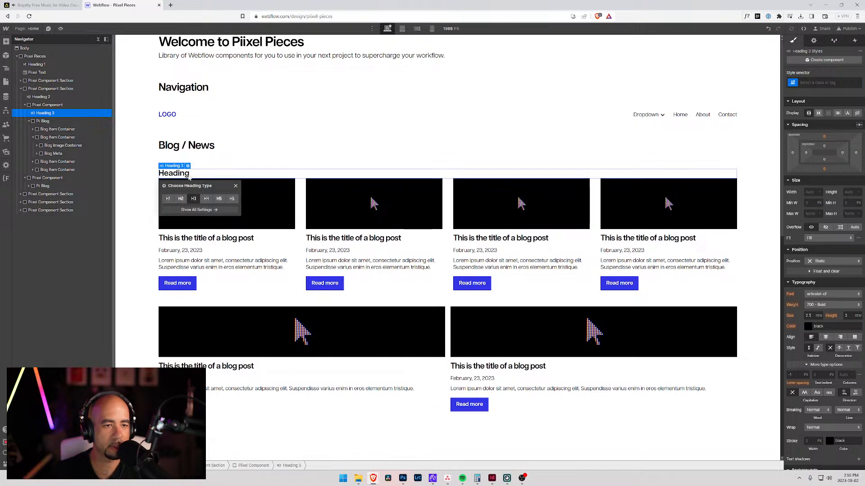
pyautogui.doubleClick(183, 174)
pyautogui.write('Blog 1')
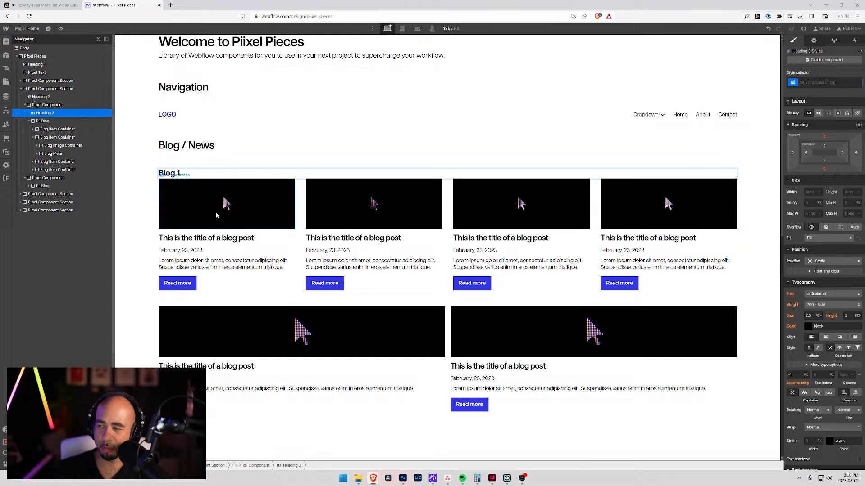
# Step: Copy the Blog 1 heading into the second Pixel Component above its Pii Blog and change its text to "Blog 2"
pyautogui.click(37, 113)
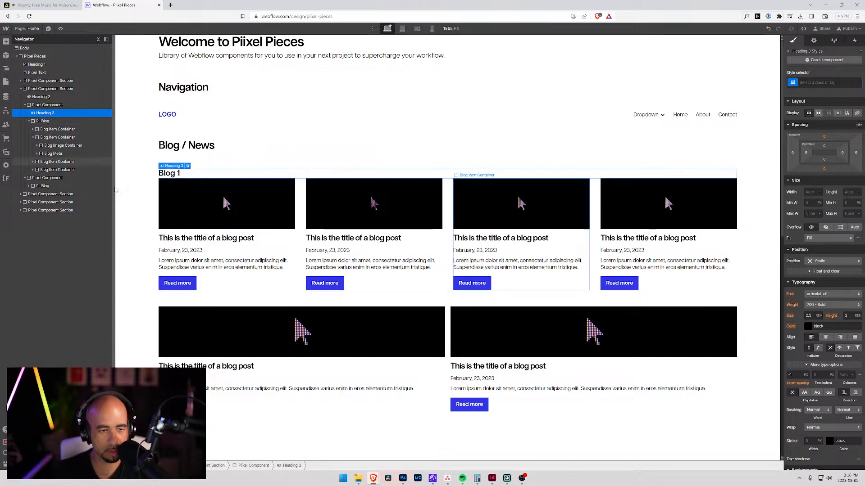
pyautogui.click(35, 179)
pyautogui.hotkey('ctrl', 'v')
pyautogui.moveTo(33, 194); pyautogui.dragTo(34, 184)
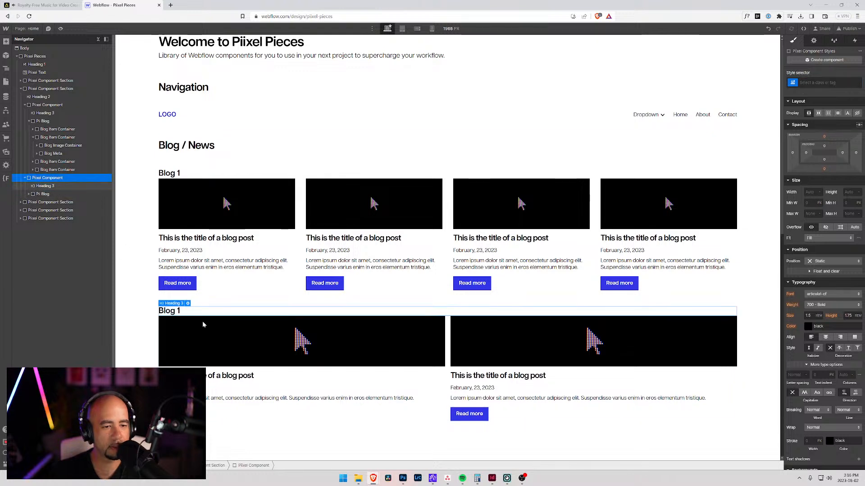
pyautogui.write('2')
pyautogui.press('Escape')
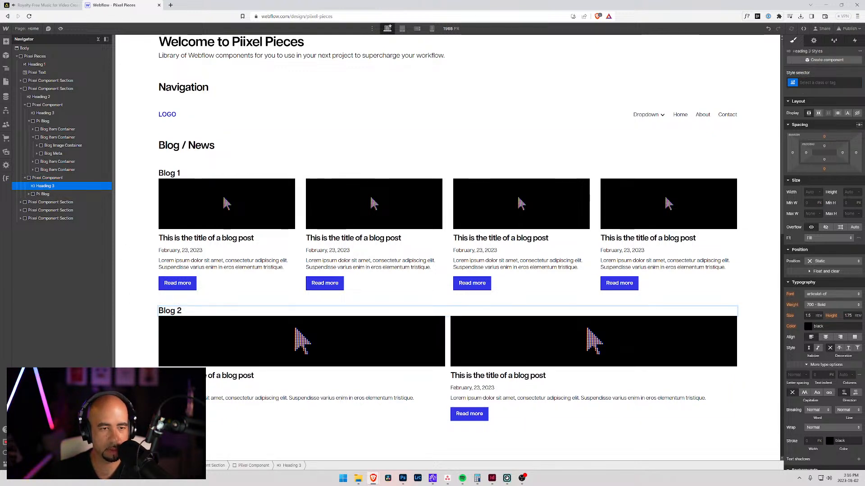
# Step: Move the Blog Meta above the Blog Image Container in the first Blog Item Container of Blog 2
pyautogui.click(30, 194)
pyautogui.click(57, 203)
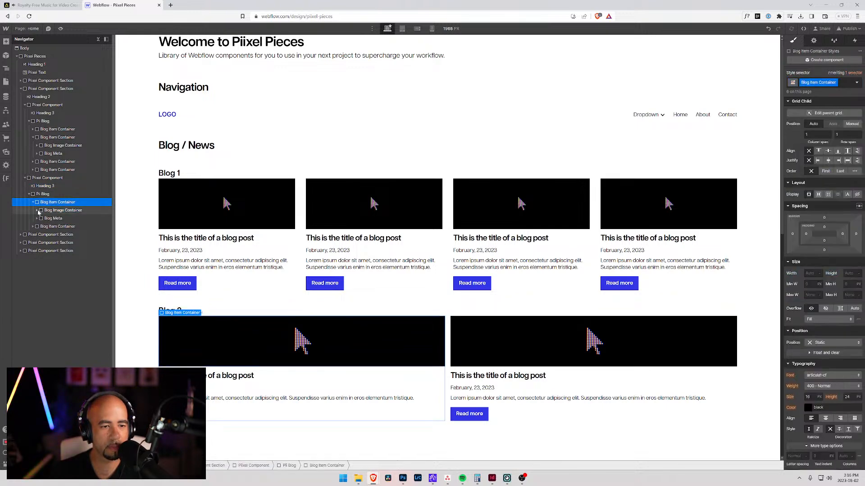
pyautogui.click(37, 210)
pyautogui.click(50, 218)
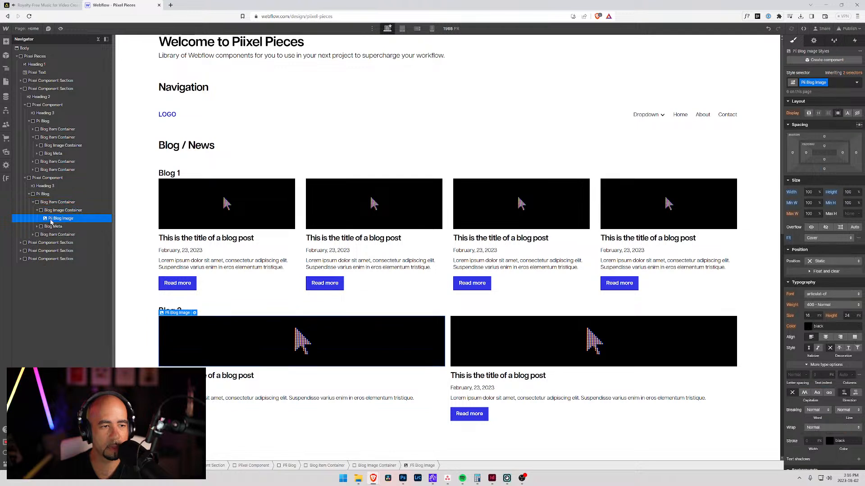
pyautogui.press('Up')
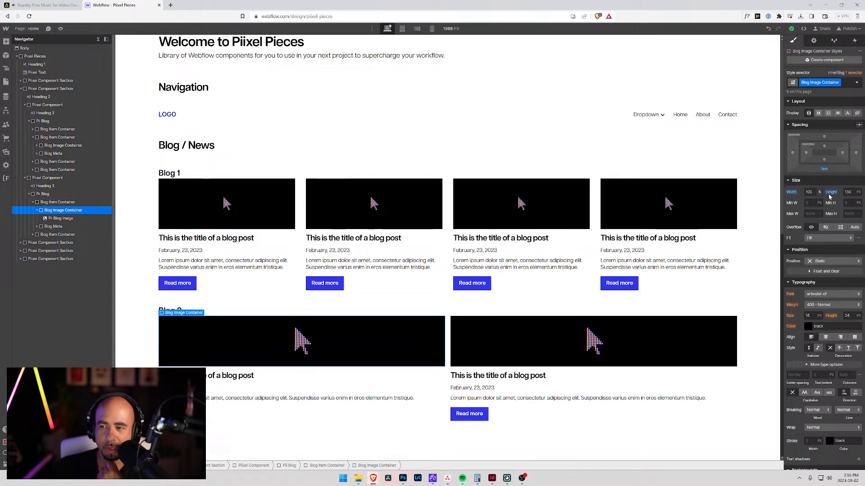
pyautogui.click(65, 218)
pyautogui.click(69, 211)
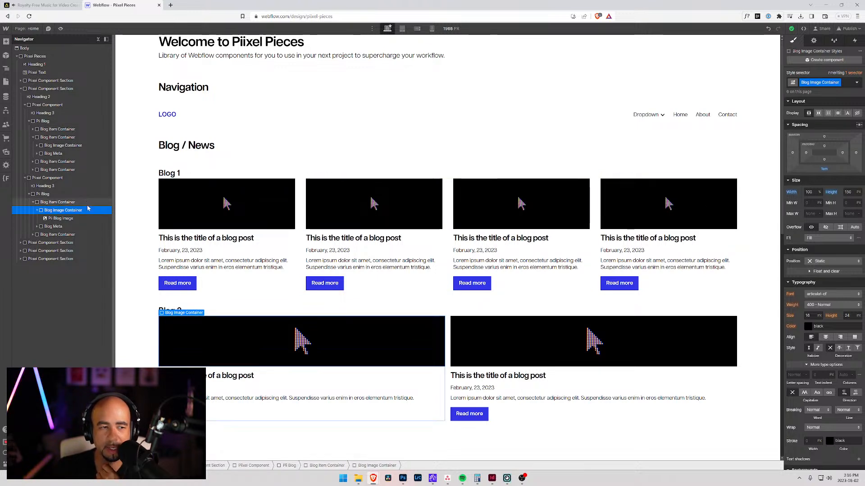
pyautogui.click(59, 219)
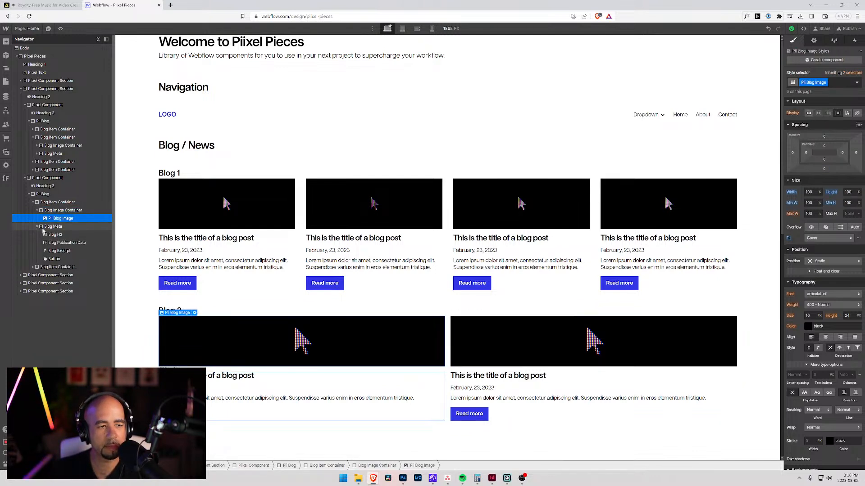
pyautogui.moveTo(43, 228); pyautogui.dragTo(42, 210)
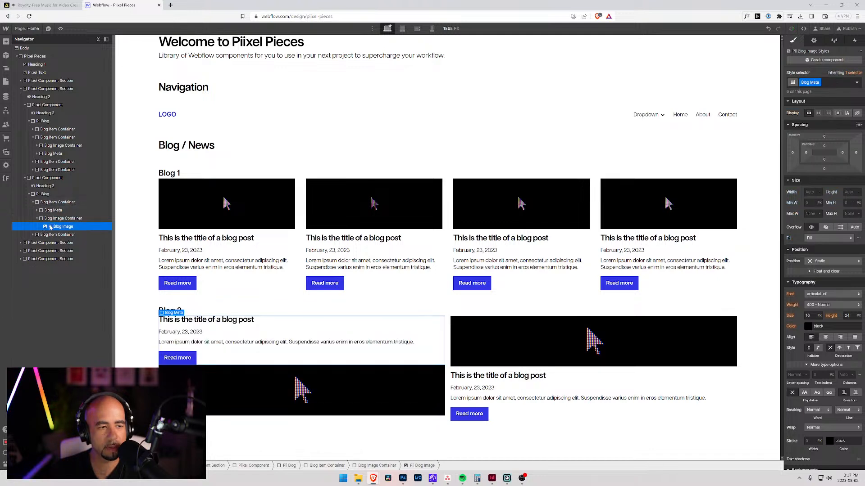
pyautogui.click(38, 210)
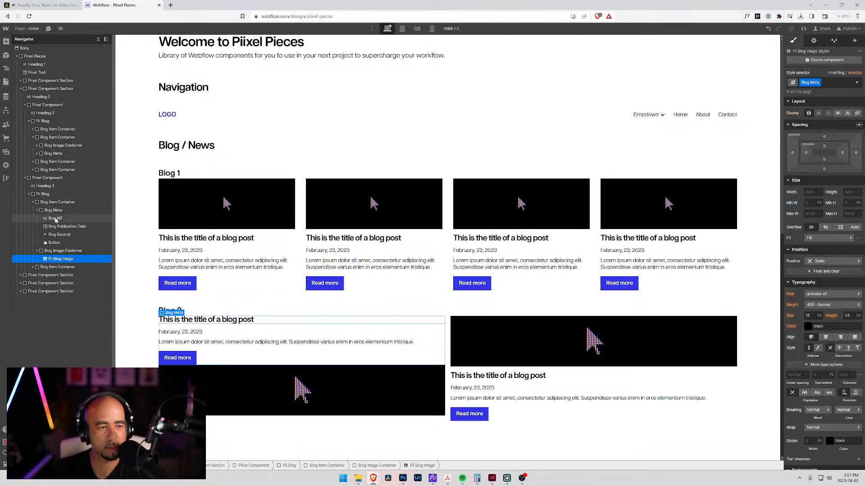
pyautogui.click(56, 218)
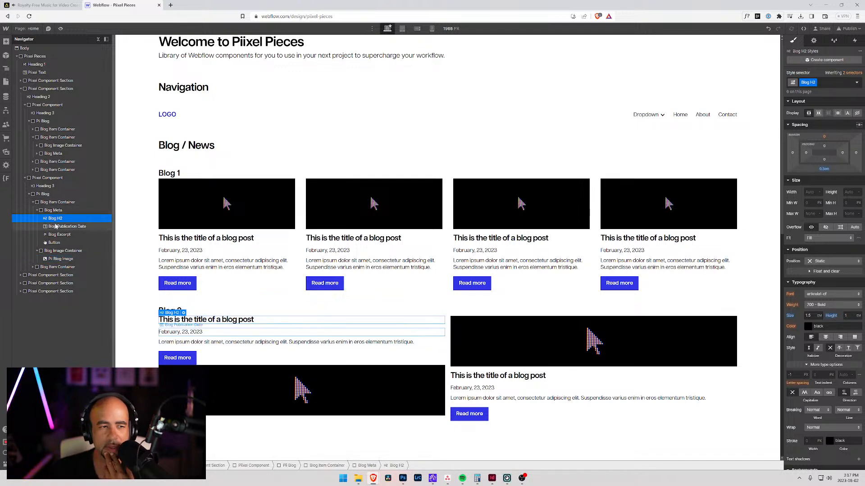
# Step: Replace the classes on Blog 2's Pii Blog grid with a new class "Pii Blog Layout 2" plus the Grid-2 class
pyautogui.click(49, 195)
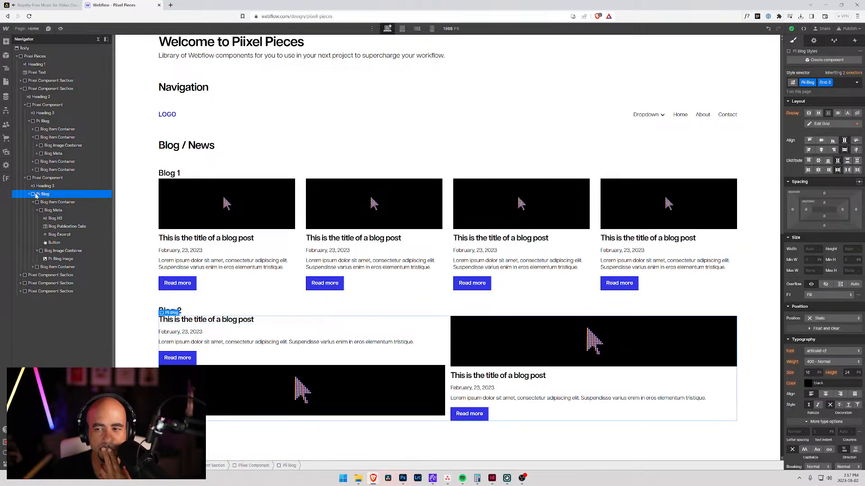
pyautogui.click(842, 84)
pyautogui.press('BackSpace')
pyautogui.press('BackSpace')
pyautogui.write('Pii Blog')
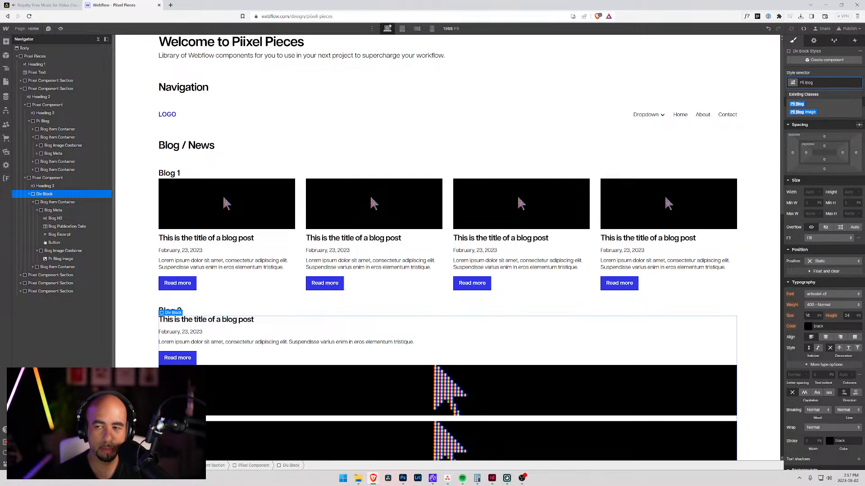
pyautogui.write(' L')
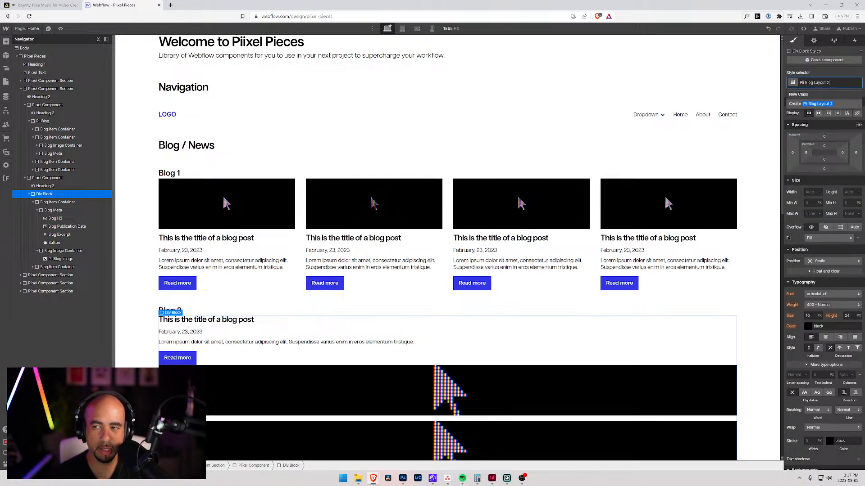
pyautogui.write('ayout 2')
pyautogui.press('Return')
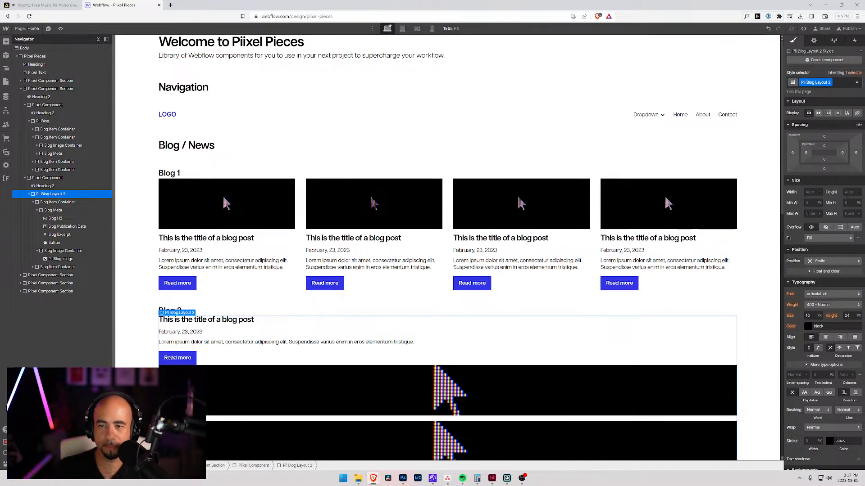
pyautogui.click(843, 82)
pyautogui.write('Grid')
pyautogui.press('Return')
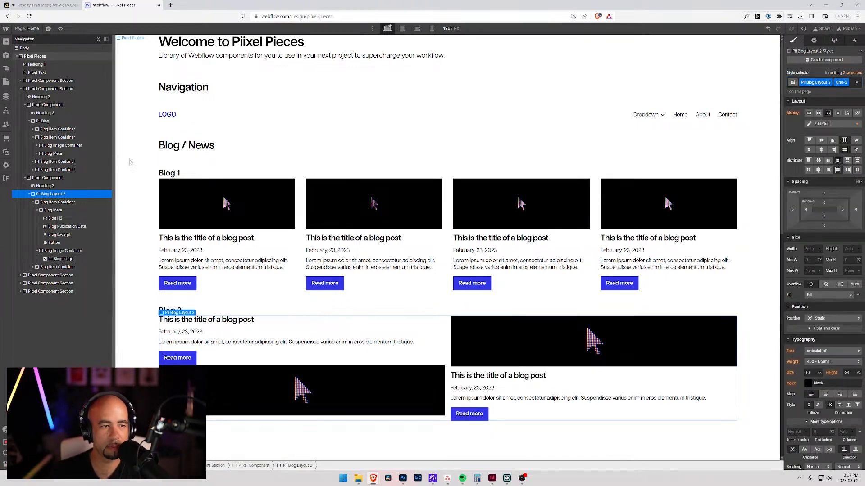
# Step: Remove the Blog H2 class from the title heading in the first item of Blog 2
pyautogui.click(37, 211)
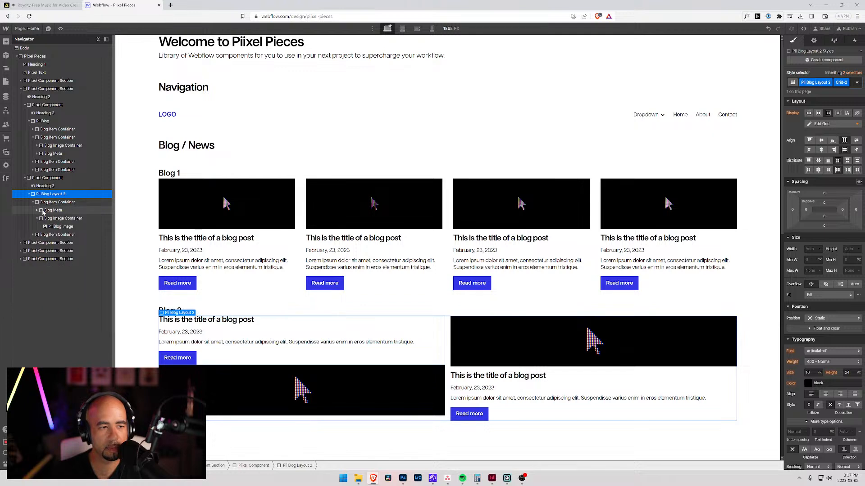
pyautogui.click(53, 211)
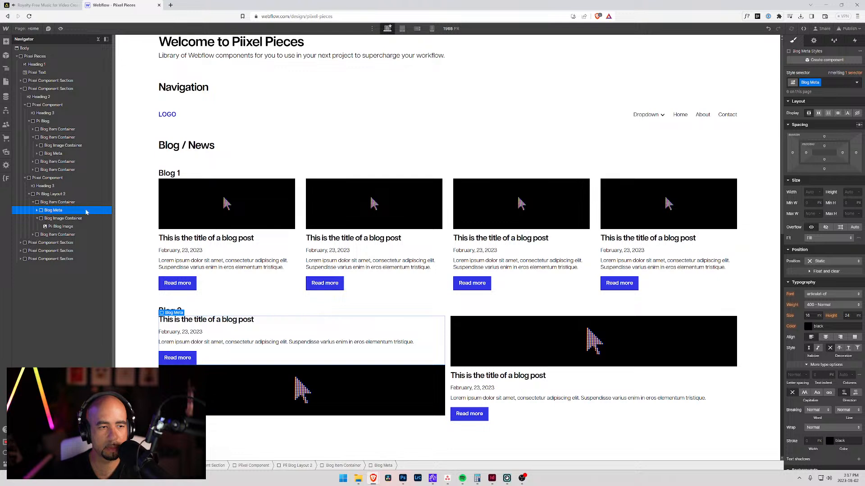
pyautogui.click(829, 83)
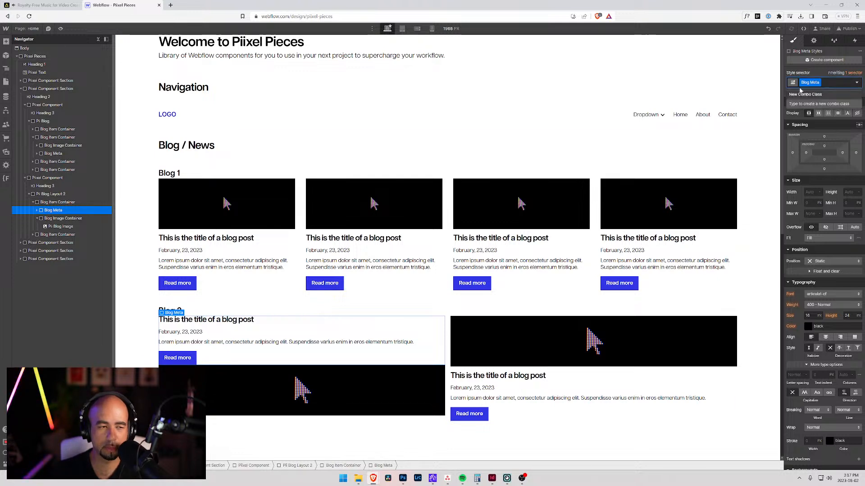
pyautogui.click(37, 218)
pyautogui.click(37, 211)
pyautogui.click(50, 219)
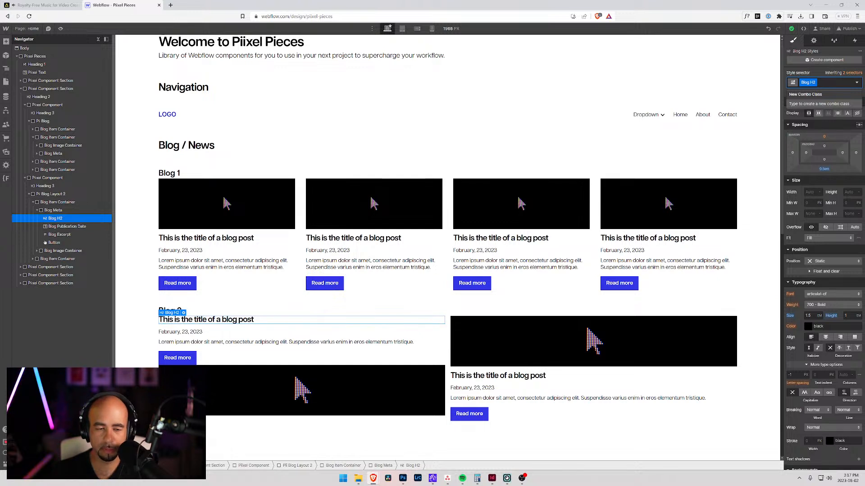
pyautogui.press('BackSpace')
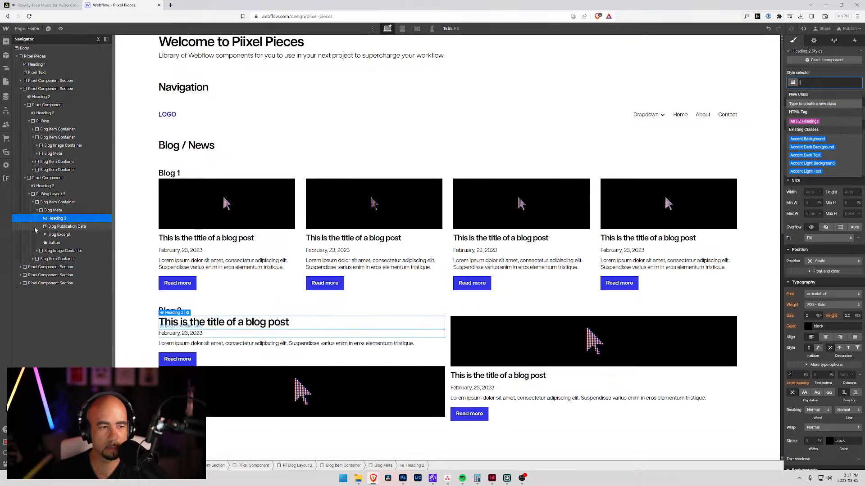
# Step: Inspect the title heading and publication date inside the Blog Meta of Blog 2's first item
pyautogui.click(61, 227)
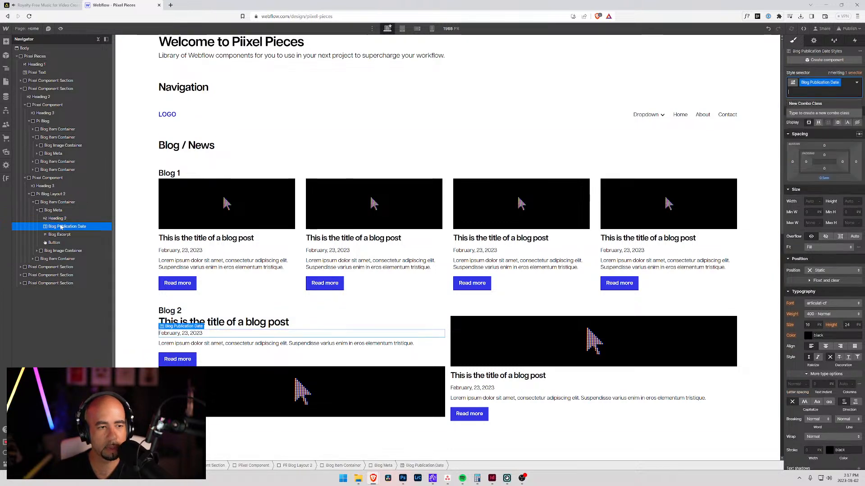
pyautogui.click(56, 220)
pyautogui.click(57, 227)
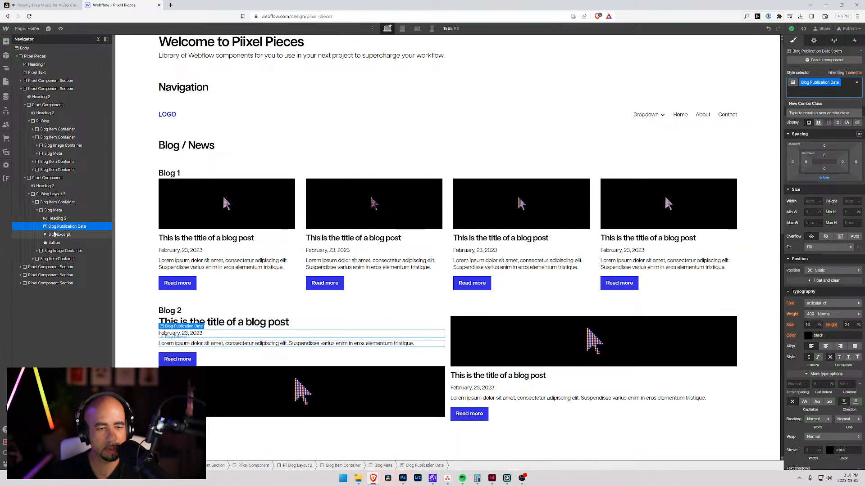
pyautogui.click(53, 235)
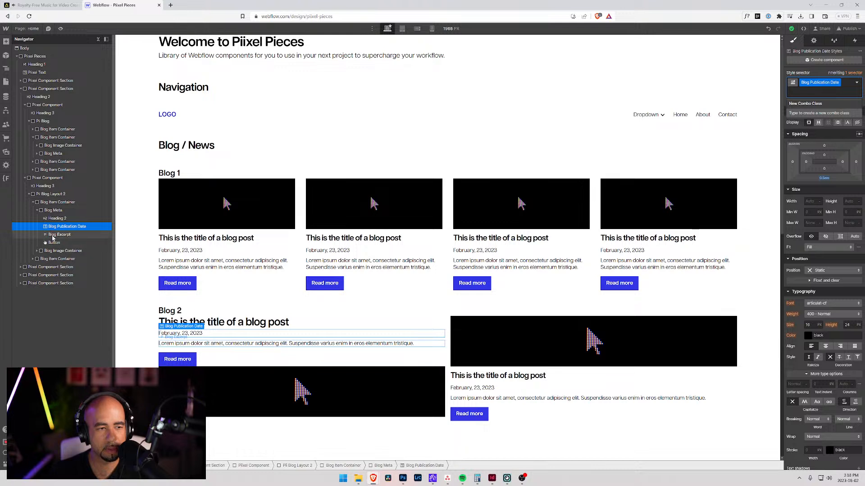
pyautogui.click(58, 227)
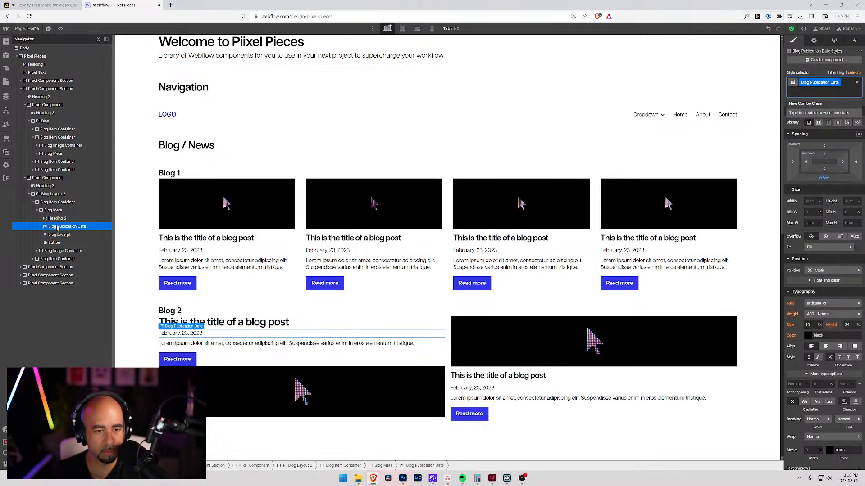
pyautogui.click(53, 220)
pyautogui.click(52, 227)
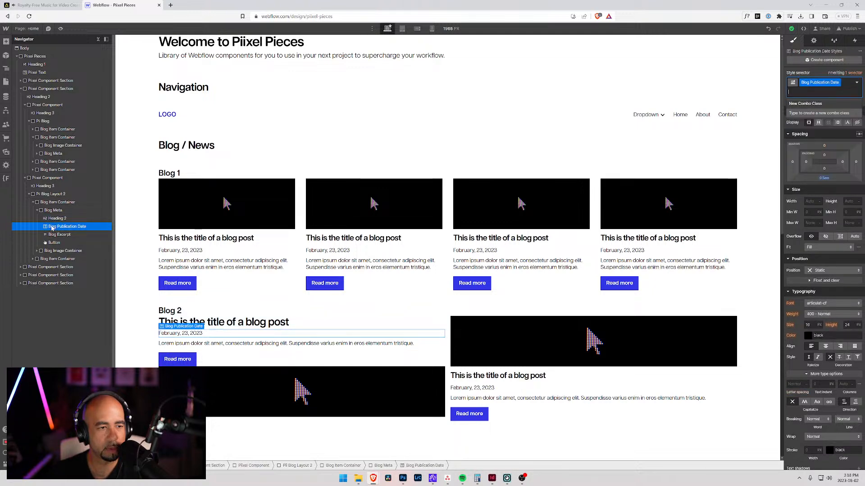
# Step: Move the Blog Image Container into Blog Meta directly below the title heading, and place the Blog Publication Date above the heading
pyautogui.click(51, 203)
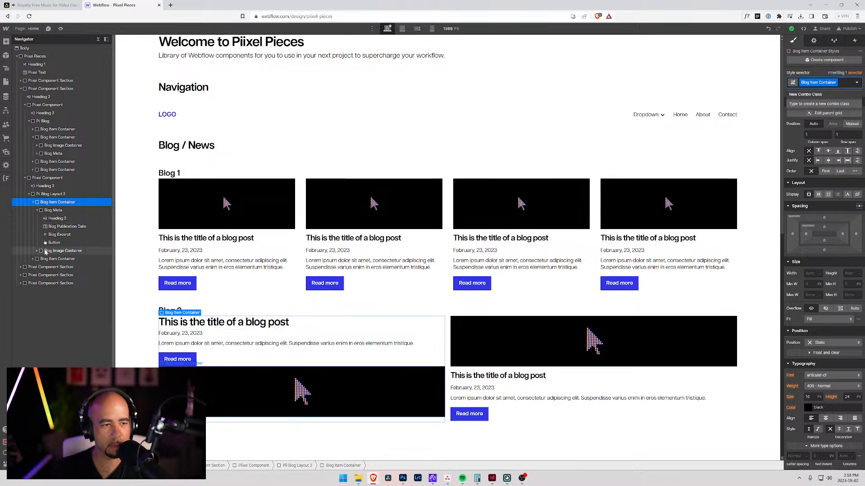
pyautogui.moveTo(44, 250); pyautogui.dragTo(55, 228)
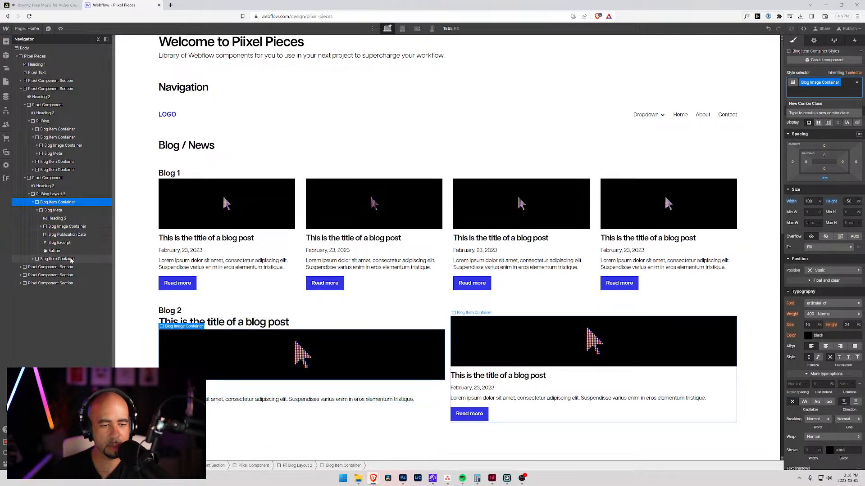
pyautogui.click(53, 236)
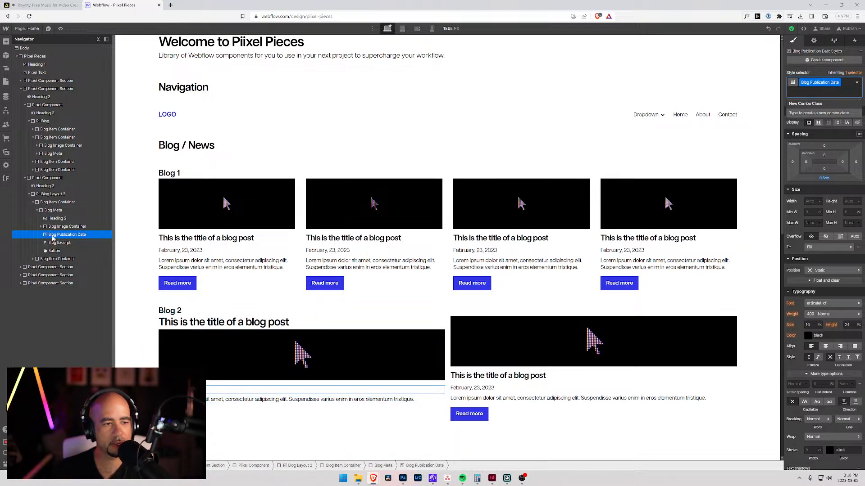
pyautogui.moveTo(52, 235); pyautogui.dragTo(54, 221)
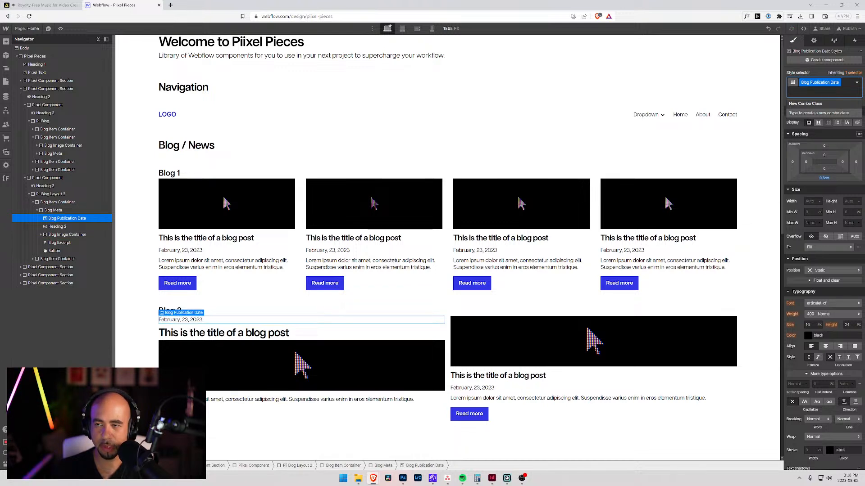
# Step: Inspect the title heading, publication date, excerpt and button inside the Blog Meta of Blog 2's first item
pyautogui.click(55, 226)
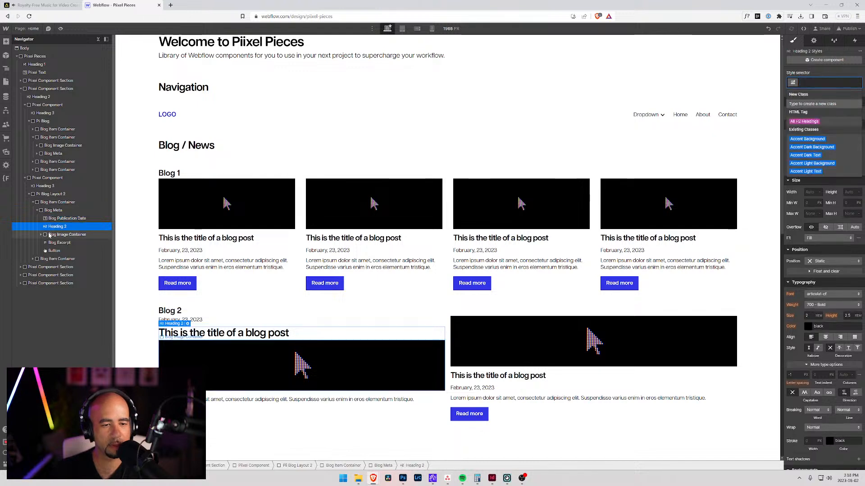
pyautogui.click(61, 219)
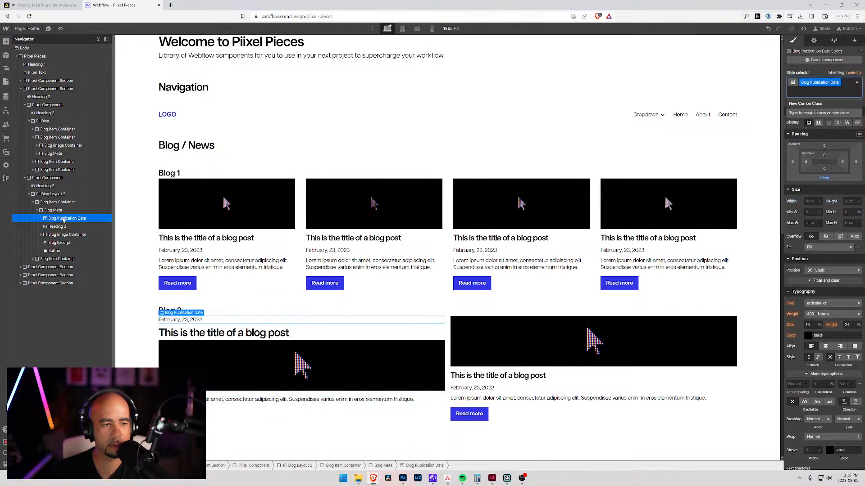
pyautogui.click(54, 242)
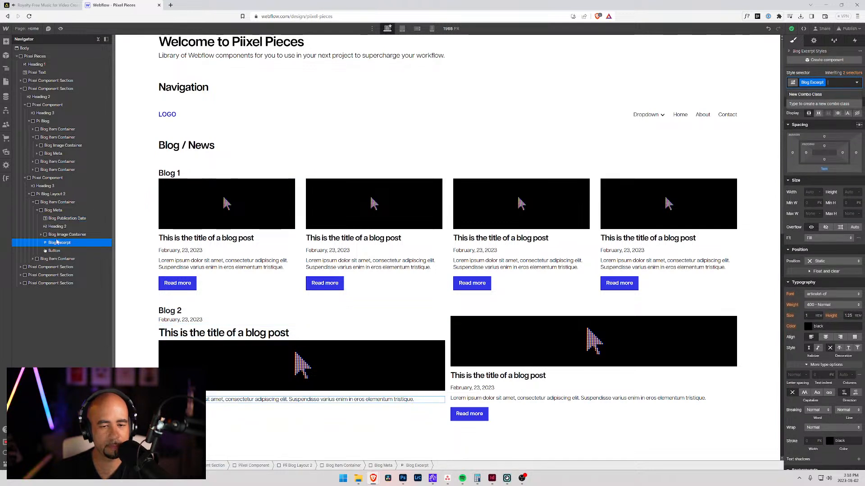
pyautogui.click(56, 251)
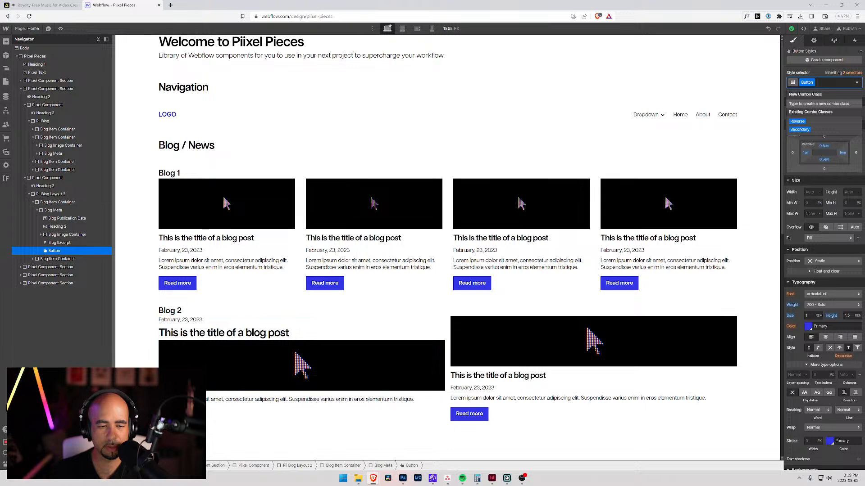
pyautogui.scroll(-3, 235, 368)
pyautogui.scroll(2, 221, 324)
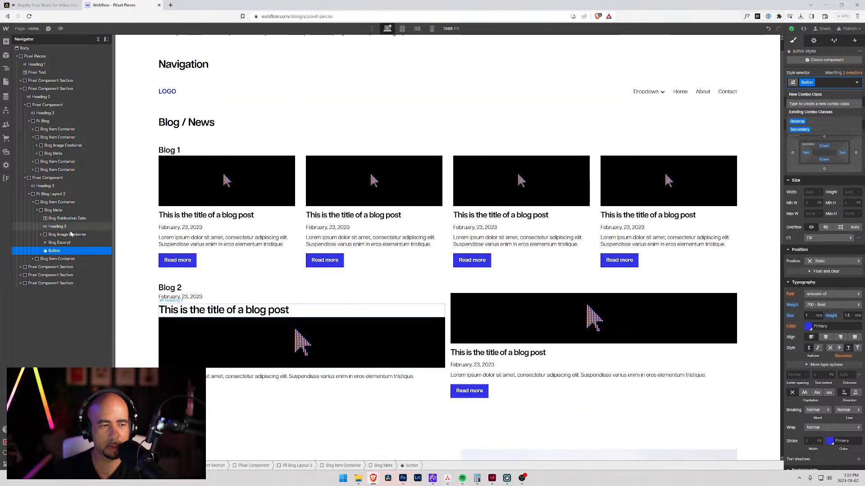
pyautogui.click(38, 211)
pyautogui.click(35, 211)
pyautogui.click(33, 203)
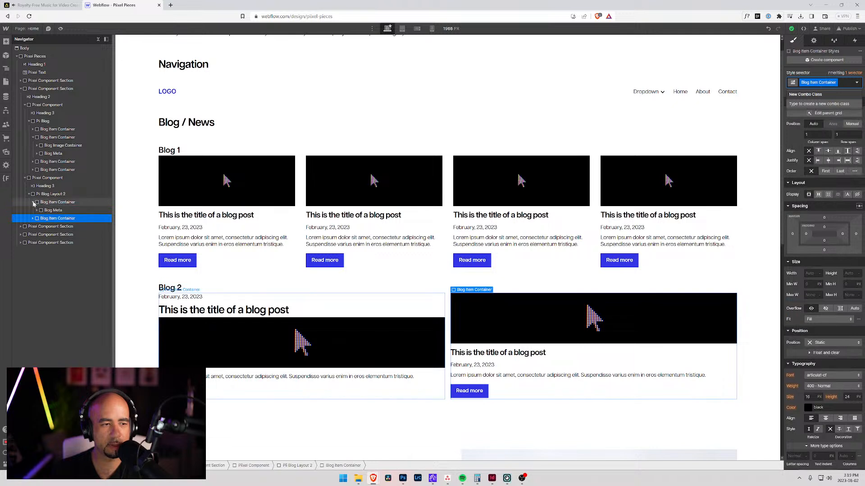
pyautogui.click(38, 210)
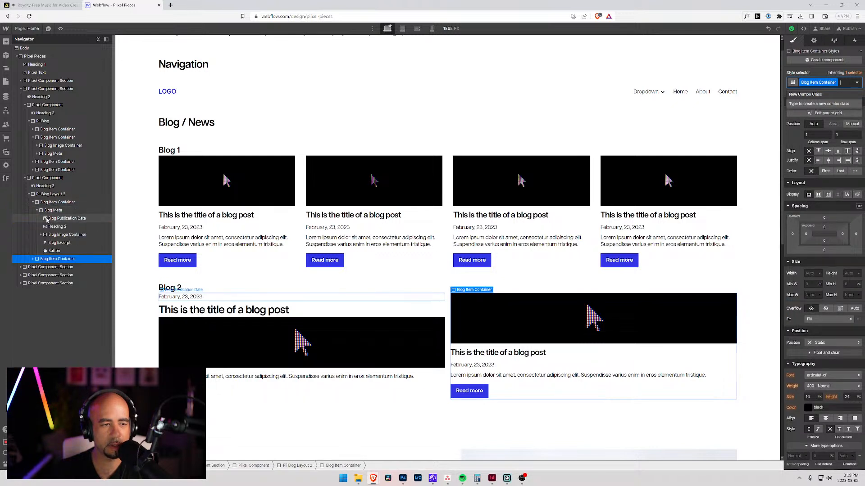
# Step: Replace the publication date's class in Blog 2's first item with a new class "Pii Blog Layout 2 Publication Date"
pyautogui.click(47, 219)
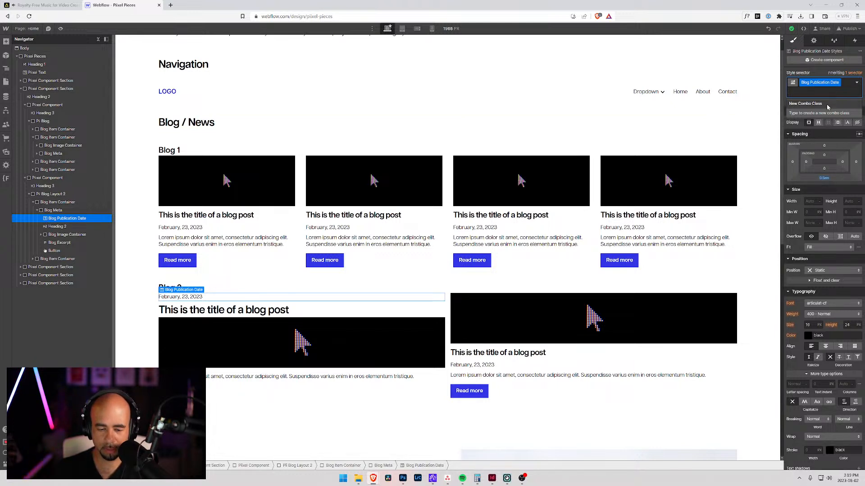
pyautogui.press('BackSpace')
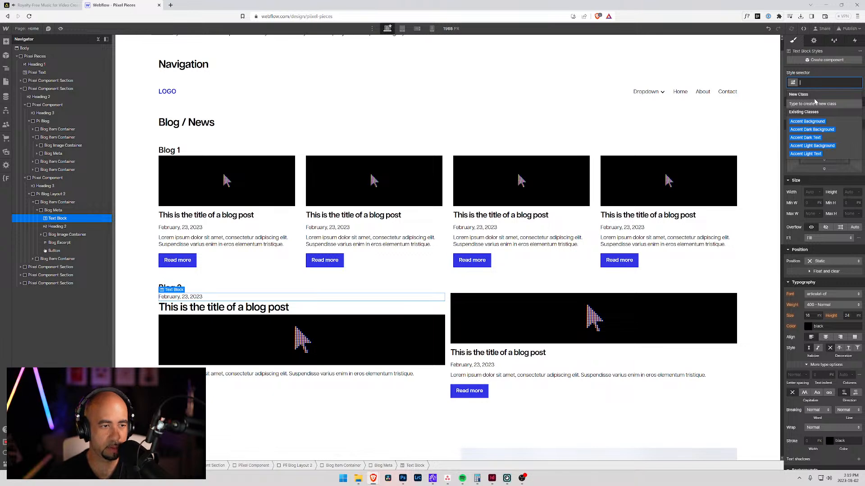
pyautogui.write('Poo BLog')
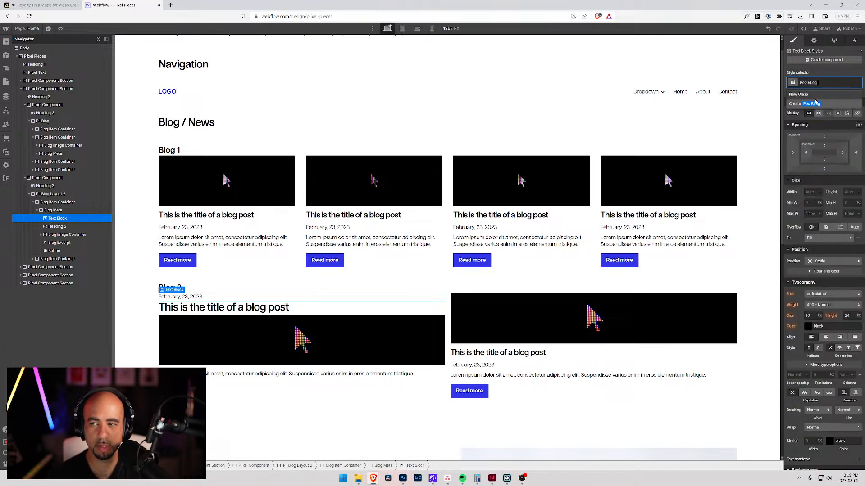
pyautogui.press('BackSpace')
pyautogui.press('BackSpace')
pyautogui.press('BackSpace')
pyautogui.press('BackSpace')
pyautogui.press('BackSpace')
pyautogui.press('BackSpace')
pyautogui.press('BackSpace')
pyautogui.press('BackSpace')
pyautogui.write('P')
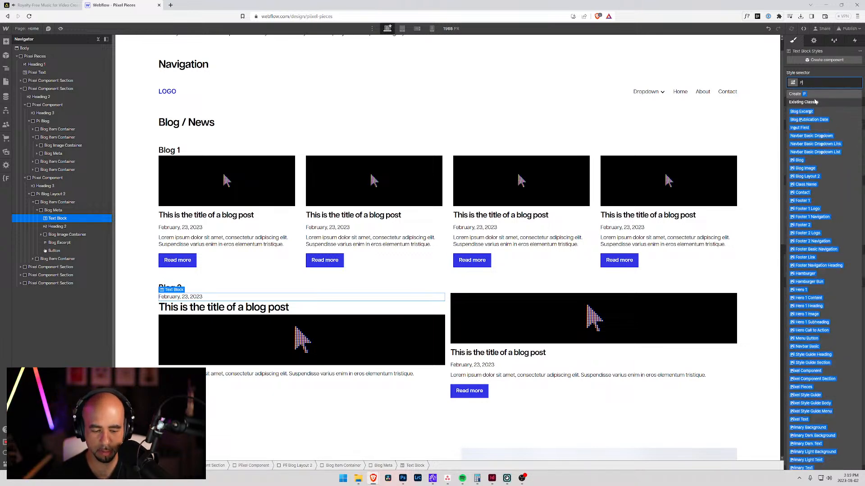
pyautogui.write('l Blog')
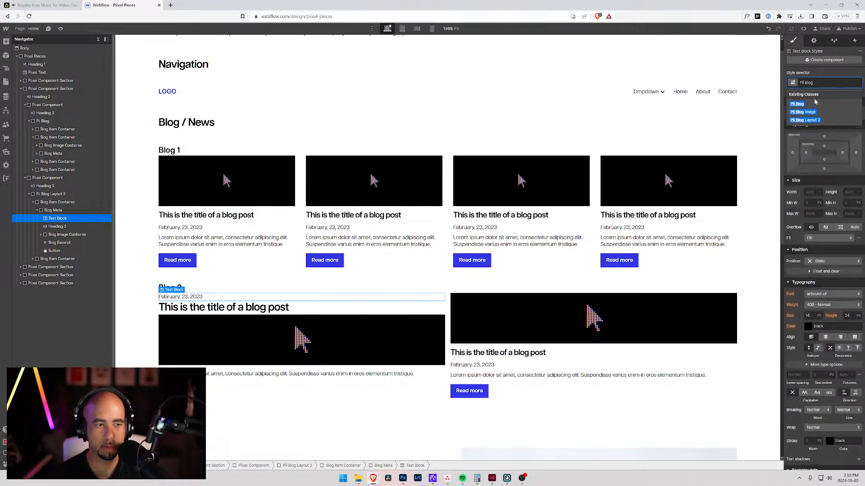
pyautogui.write(' Layout 2')
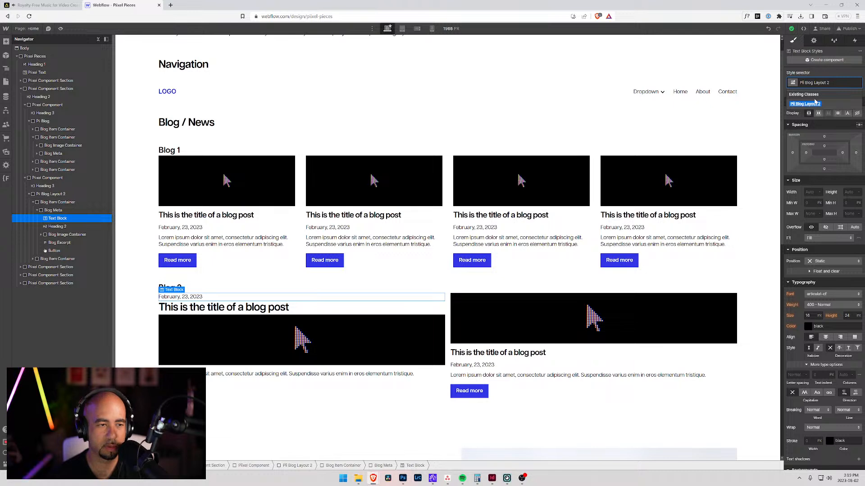
pyautogui.write(' Publication Date')
pyautogui.press('Return')
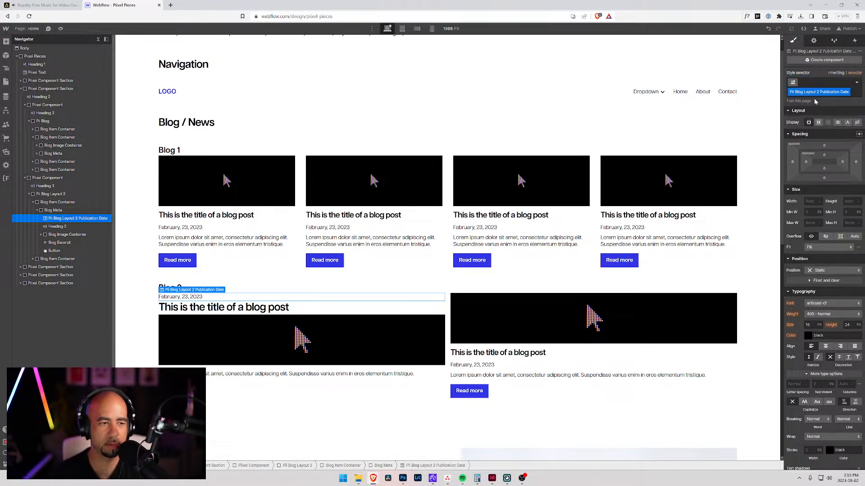
# Step: Replace the Blog Image Container class in Blog 2's first item with a new class "Pii Blog Layout 2 Image Container"
pyautogui.click(69, 234)
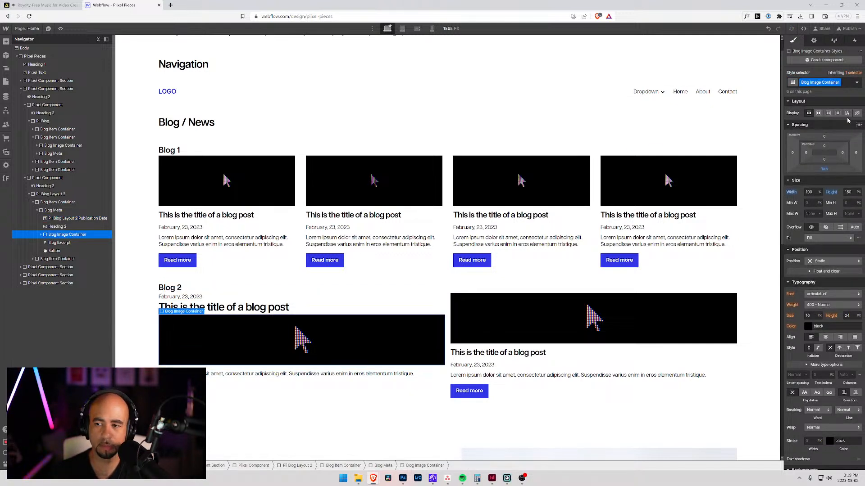
pyautogui.click(846, 82)
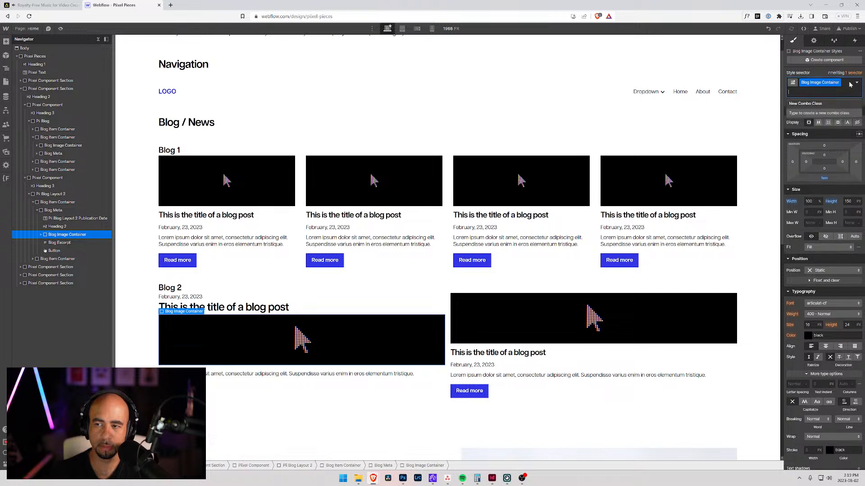
pyautogui.press('BackSpace')
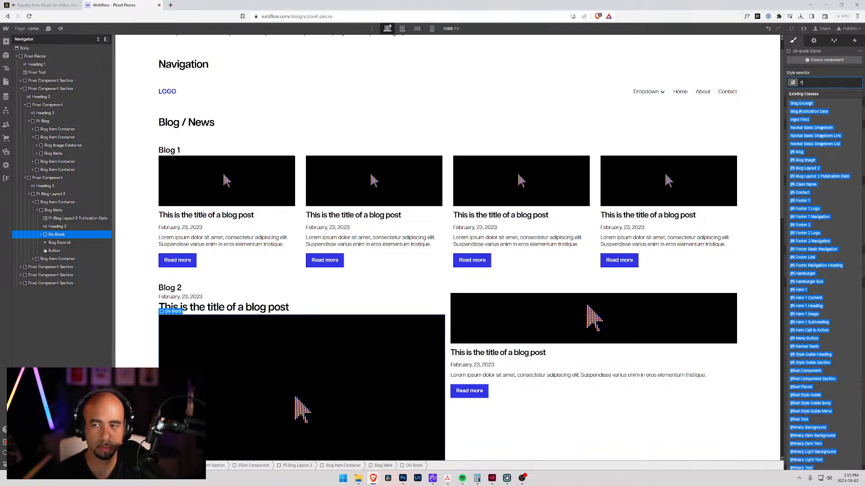
pyautogui.write('Pxl Blog La')
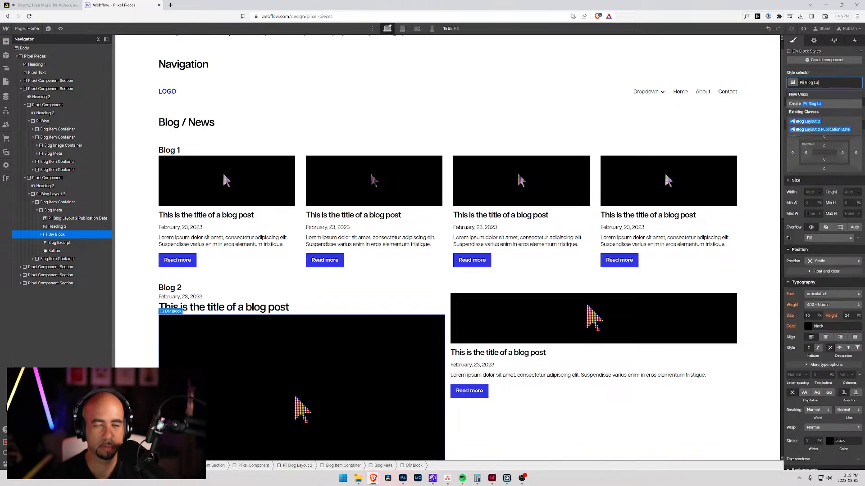
pyautogui.write('yout 2 ')
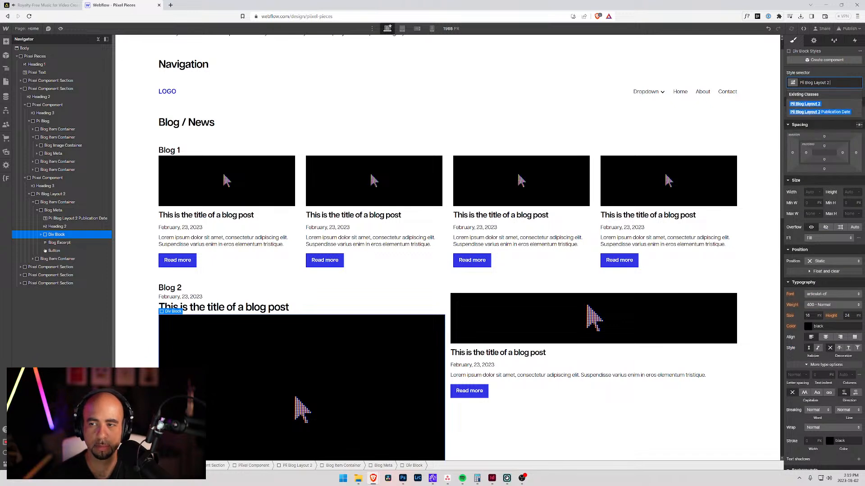
pyautogui.write('Image ')
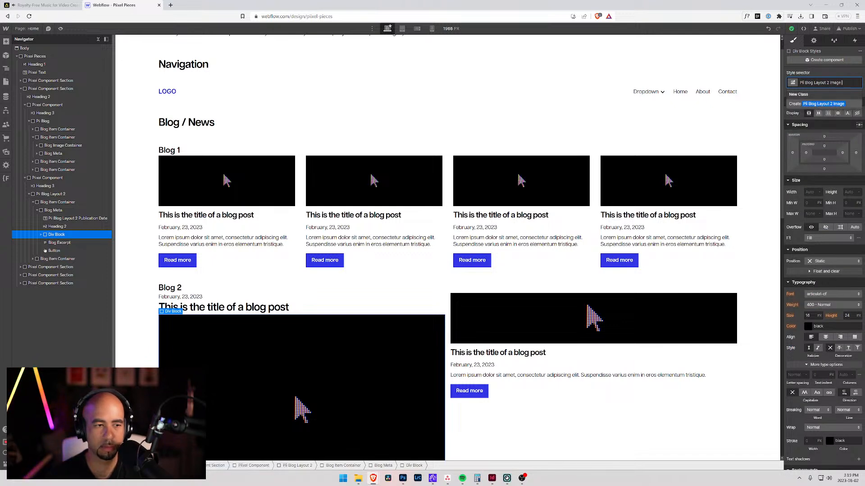
pyautogui.write('Container')
pyautogui.press('Return')
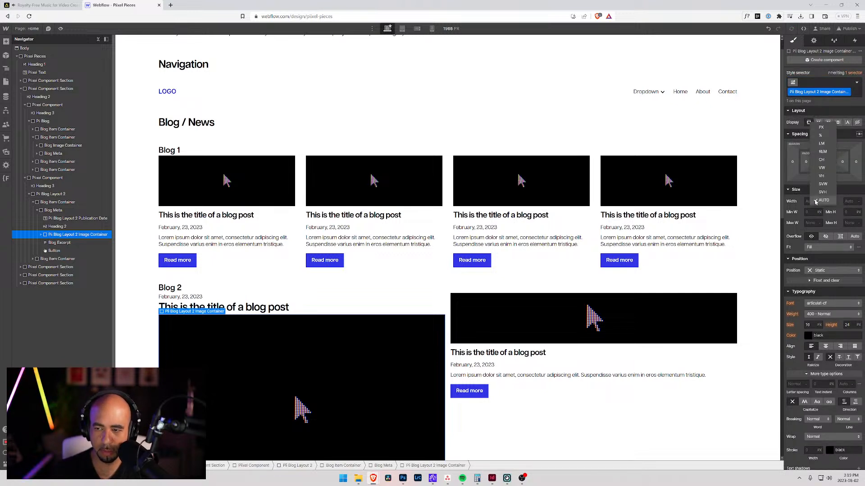
# Step: Set the new image container class in Blog 2 to 100% width and 300 px height
pyautogui.click(810, 202)
pyautogui.write('100%')
pyautogui.press('Tab')
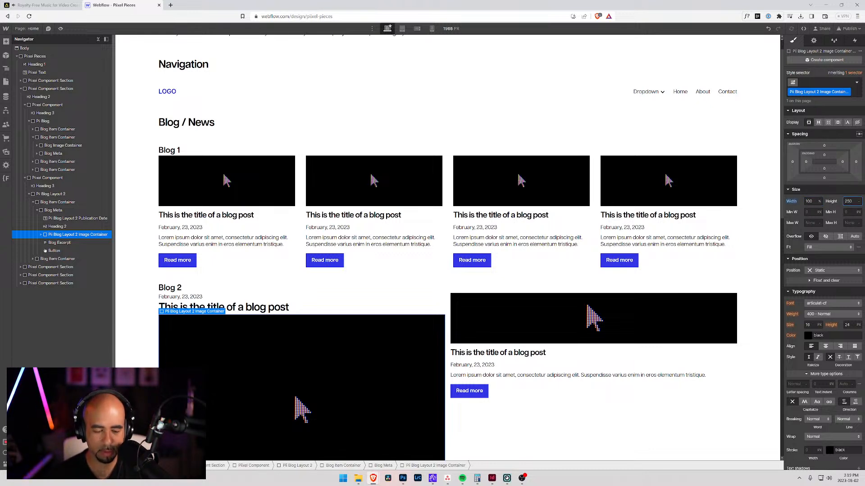
pyautogui.press('Return')
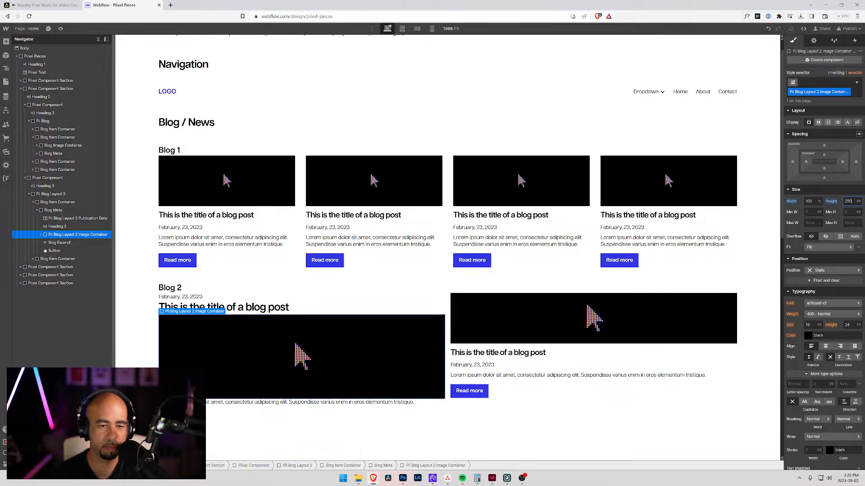
pyautogui.hotkey('ctrl', 'a')
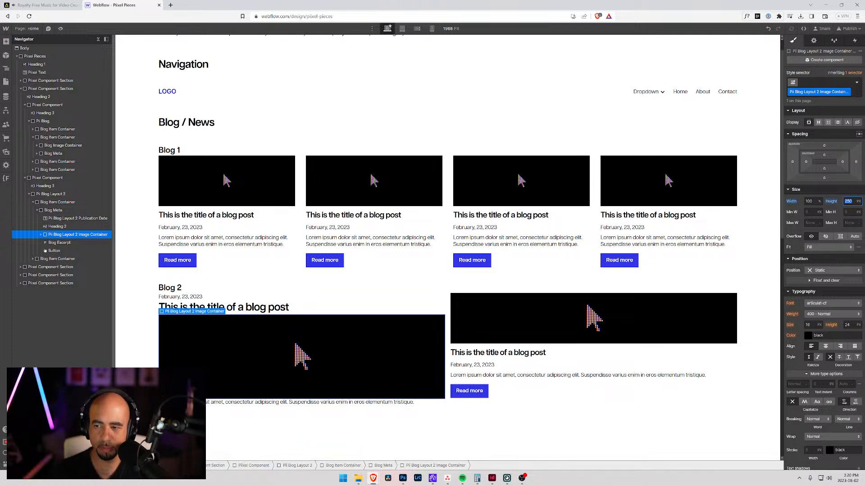
pyautogui.write('300')
pyautogui.press('Return')
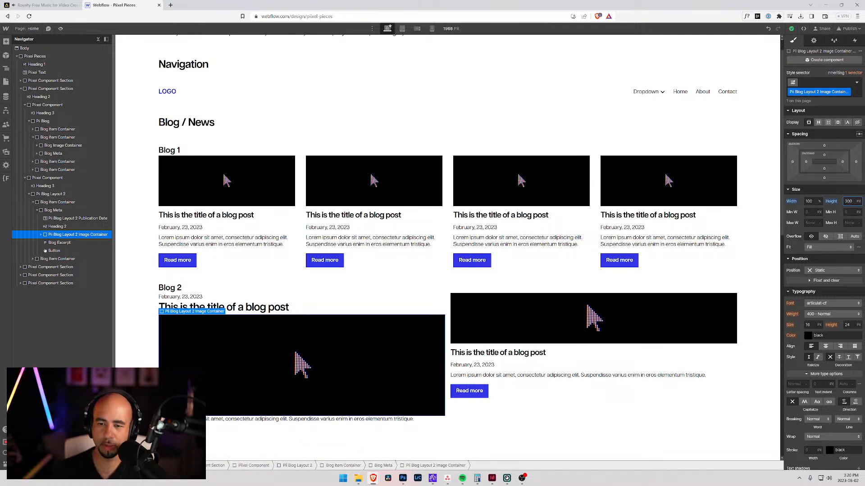
# Step: Examine the excerpt, button, image container and Blog Meta nesting within Blog 2's first Blog Item Container
pyautogui.click(60, 243)
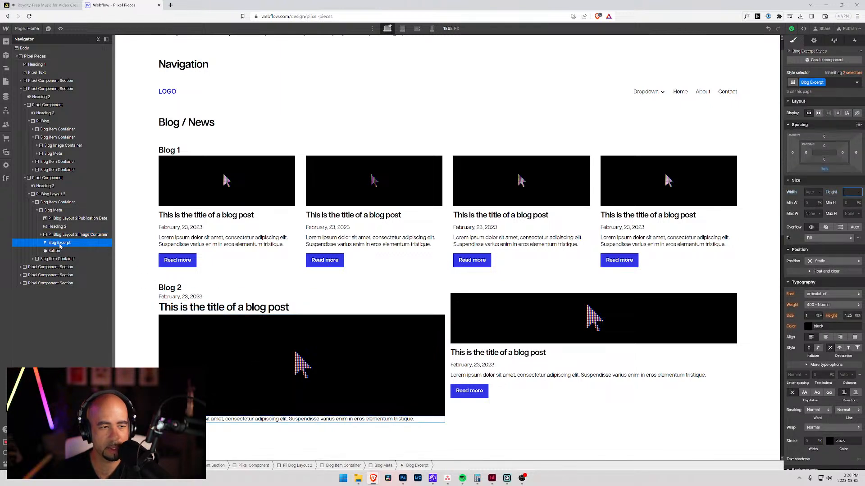
pyautogui.click(53, 251)
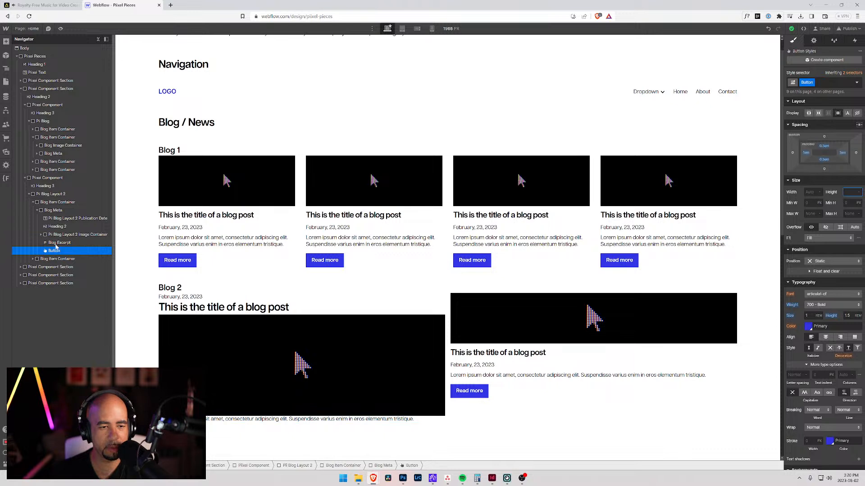
pyautogui.click(41, 235)
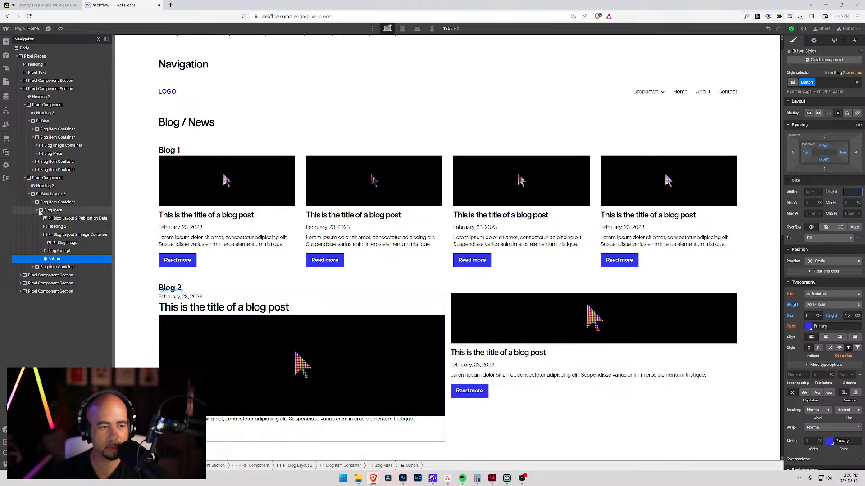
pyautogui.click(36, 211)
pyautogui.click(36, 211)
pyautogui.click(52, 203)
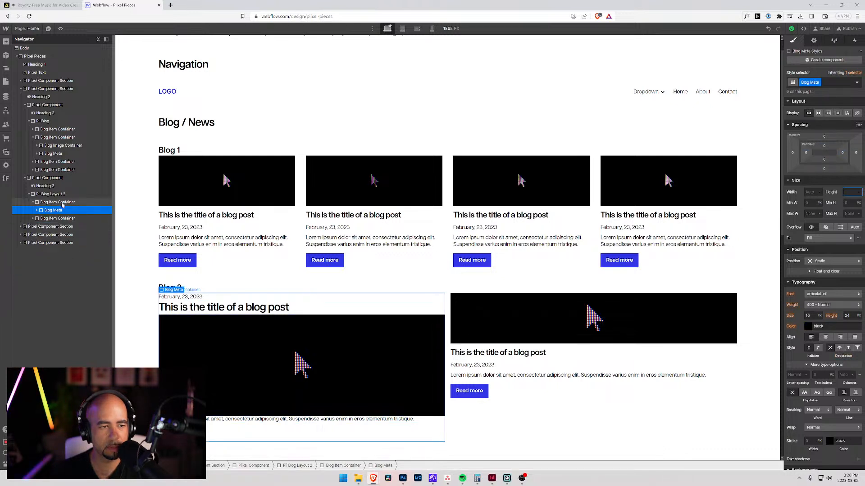
pyautogui.click(37, 211)
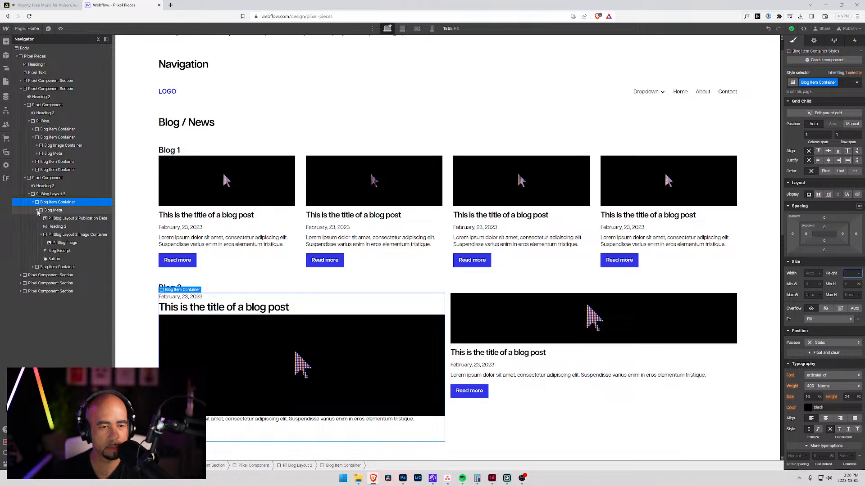
# Step: Move the publication date, heading, image container, excerpt and button out of Blog Meta directly into the first Blog Item Container
pyautogui.click(41, 235)
pyautogui.moveTo(52, 252); pyautogui.dragTo(48, 208)
pyautogui.moveTo(50, 253); pyautogui.dragTo(45, 206)
pyautogui.moveTo(48, 251); pyautogui.dragTo(47, 210)
pyautogui.moveTo(76, 251); pyautogui.dragTo(48, 208)
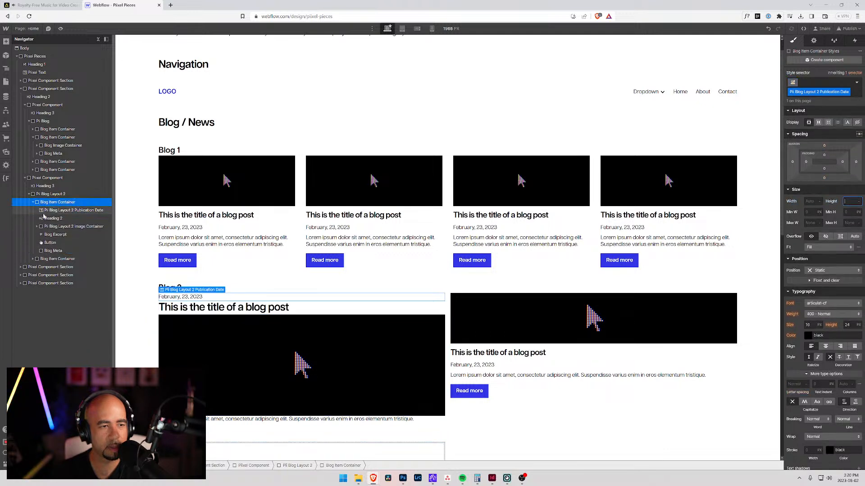
# Step: Delete the empty Blog Meta block from Blog 2's first Blog Item Container
pyautogui.click(44, 252)
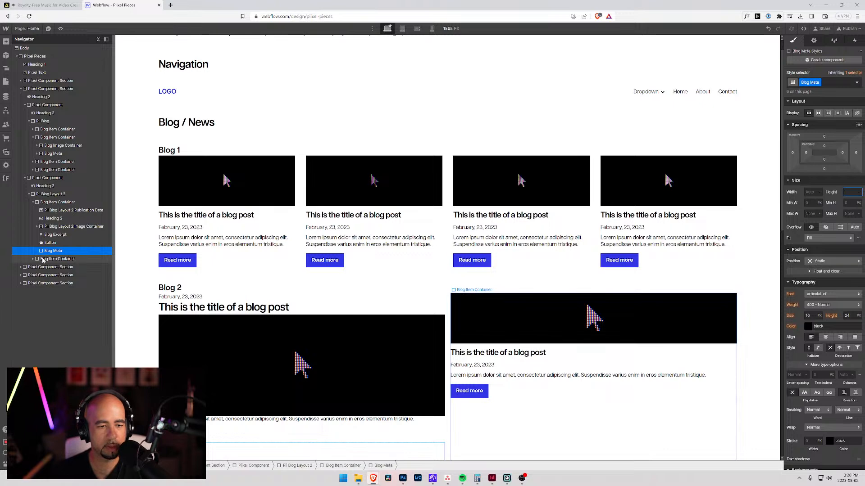
pyautogui.click(55, 260)
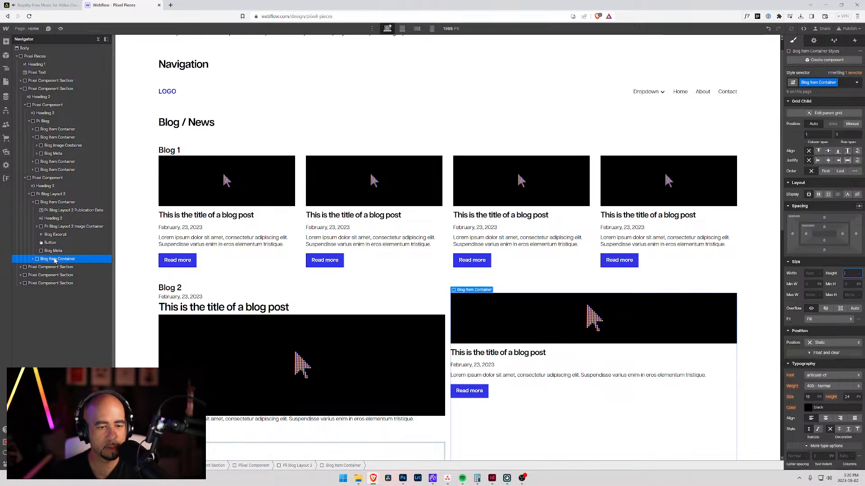
pyautogui.scroll(-5, 243, 317)
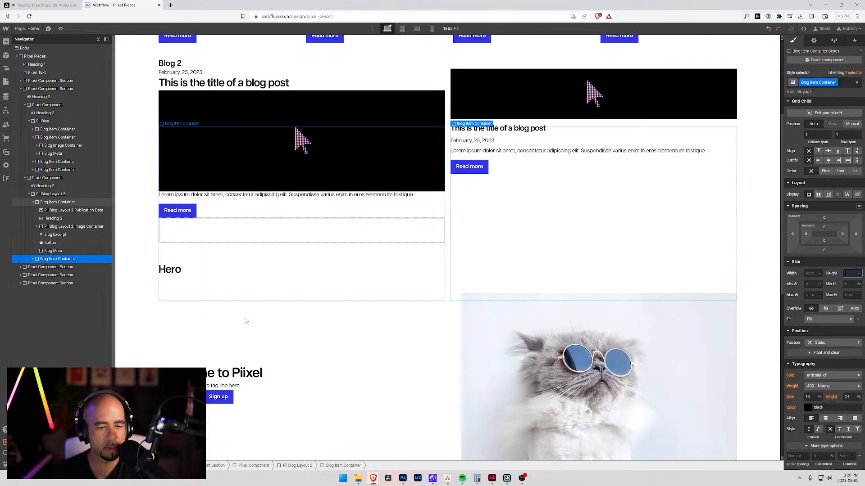
pyautogui.click(237, 228)
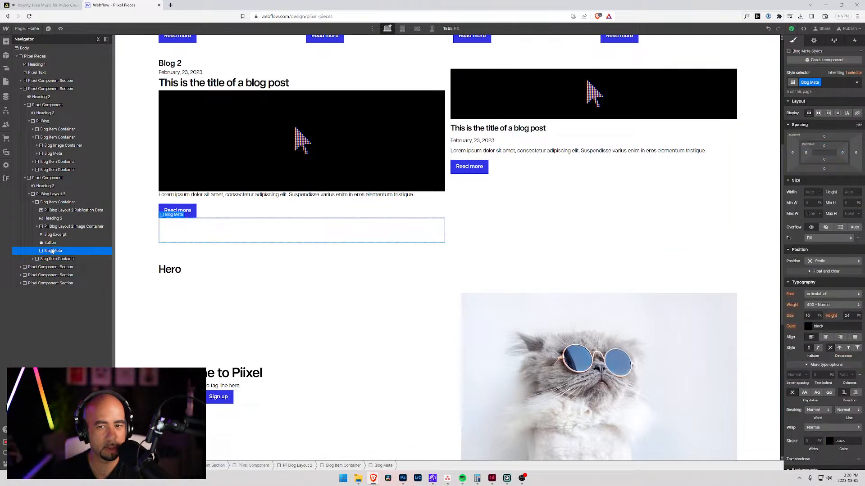
pyautogui.press('Delete')
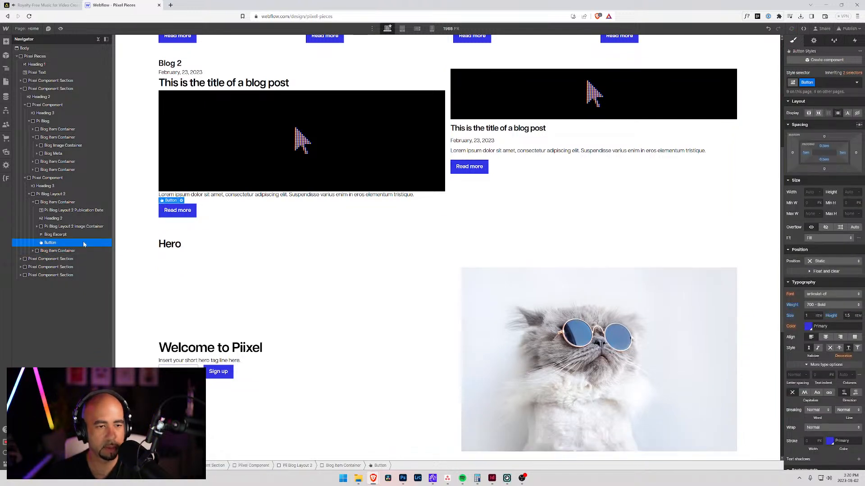
# Step: Replace Blog 2's second Blog Item Container with a duplicate of the restructured first one
pyautogui.scroll(5, 437, 232)
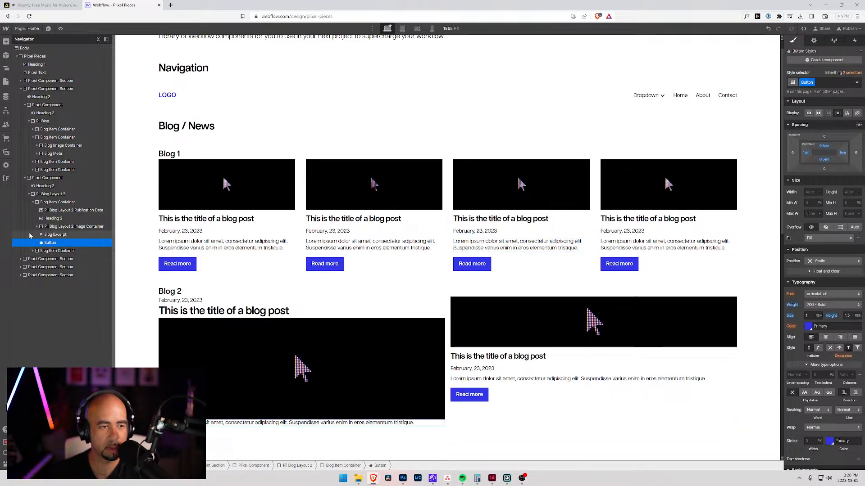
pyautogui.click(49, 251)
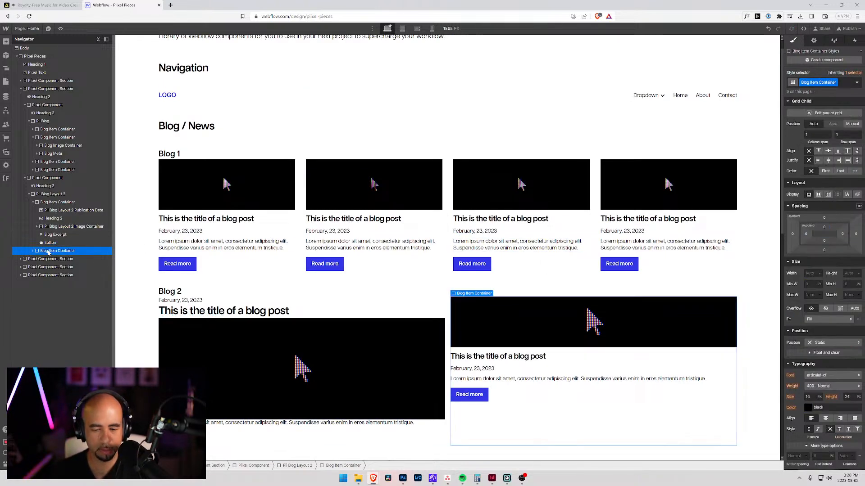
pyautogui.press('Delete')
pyautogui.click(34, 203)
pyautogui.hotkey('ctrl', 'z')
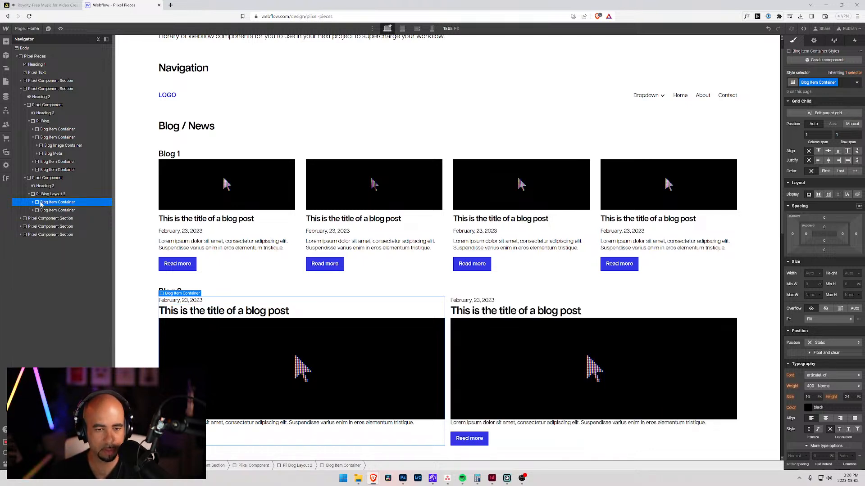
pyautogui.click(135, 297)
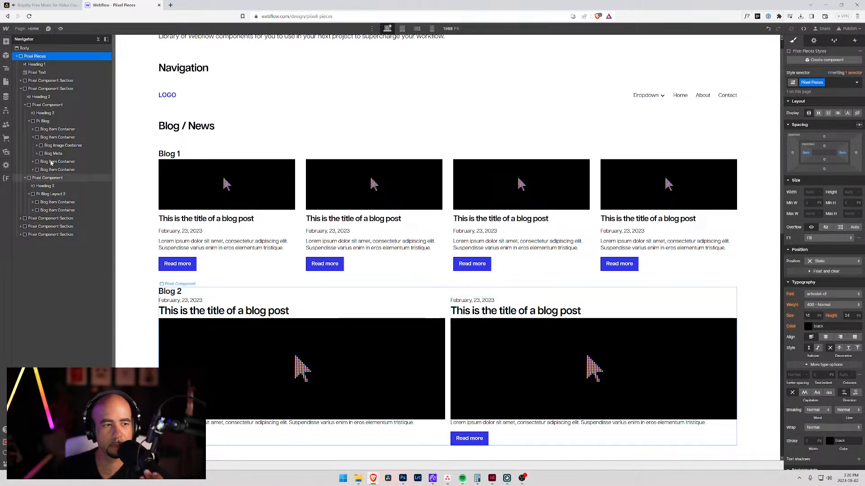
# Step: Review the forms, tabs, grid presets and utility classes on the Style Guide page, and return to the Home page
pyautogui.click(27, 29)
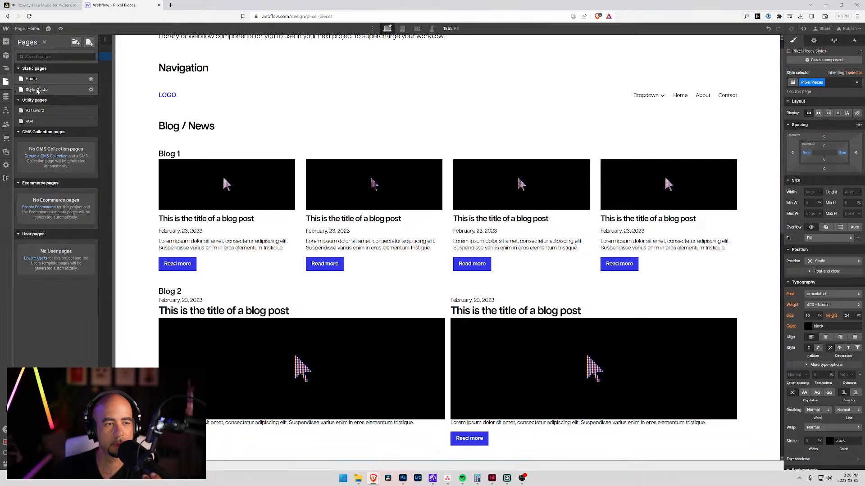
pyautogui.click(38, 89)
pyautogui.scroll(-20, 331, 295)
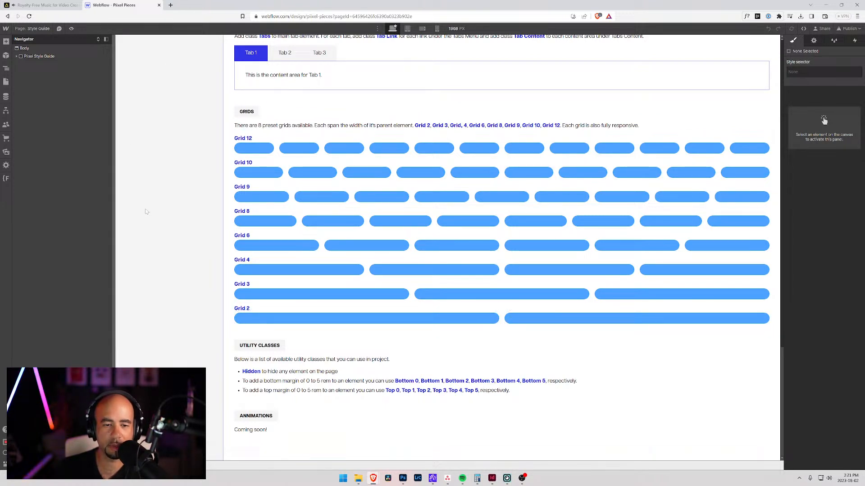
pyautogui.scroll(9, 316, 270)
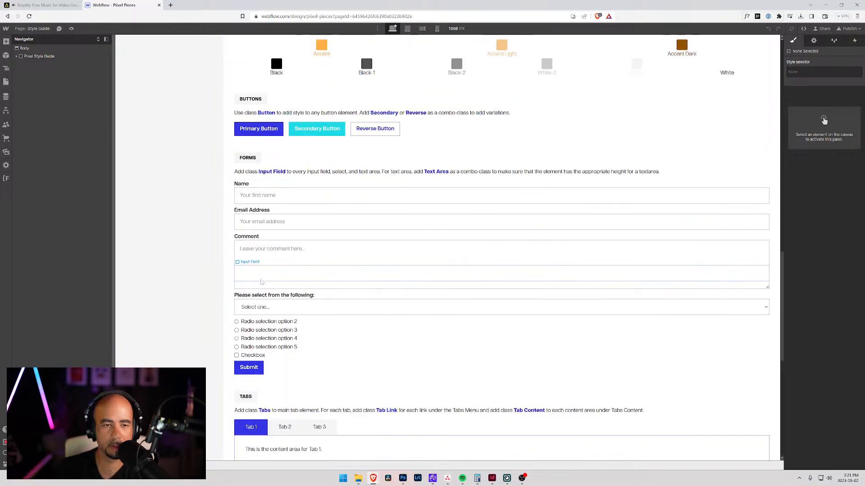
pyautogui.scroll(-8, 315, 270)
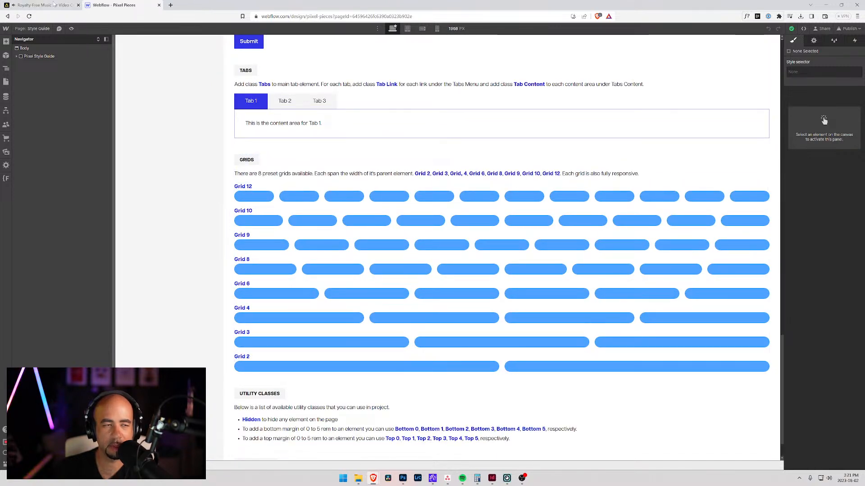
pyautogui.click(33, 29)
pyautogui.click(33, 86)
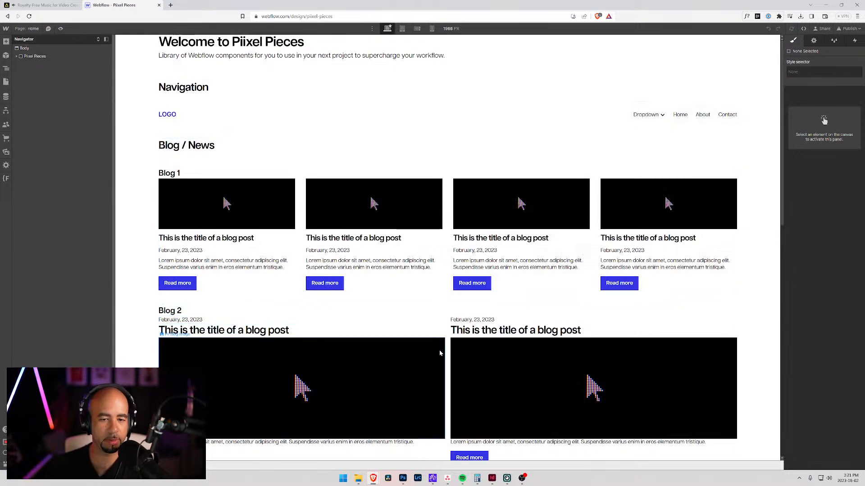
# Step: Duplicate the publication date text block in Blog 2's second Blog Item Container
pyautogui.scroll(-5, 408, 346)
pyautogui.scroll(5, 456, 342)
pyautogui.scroll(-5, 290, 311)
pyautogui.scroll(4, 291, 312)
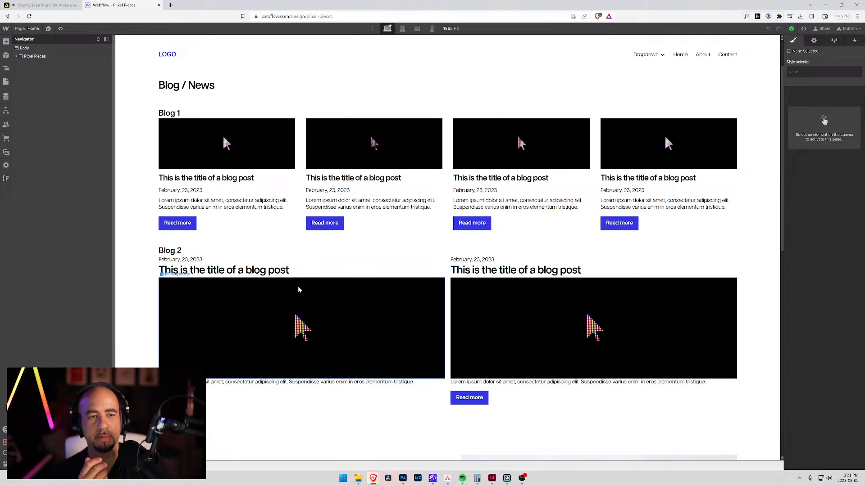
pyautogui.click(469, 264)
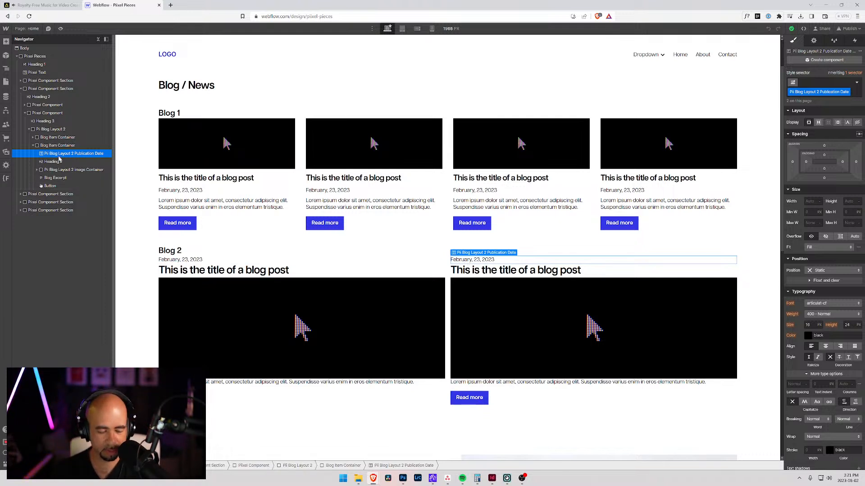
pyautogui.hotkey('ctrl', 'd')
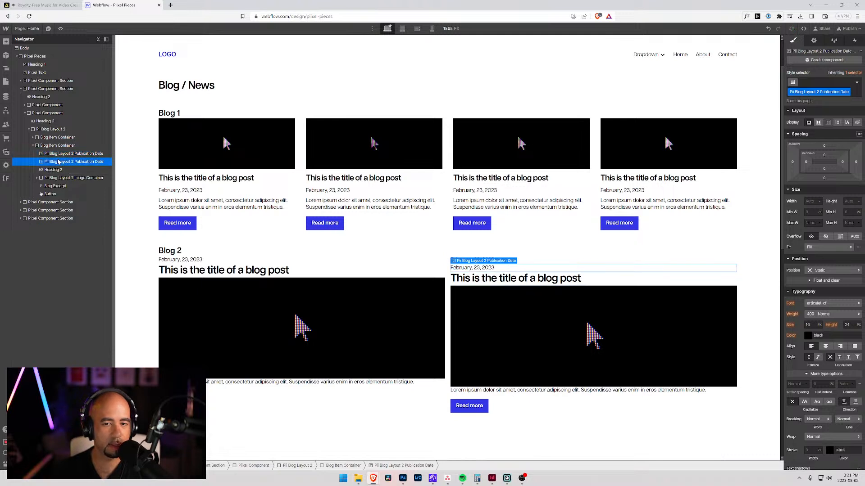
pyautogui.click(33, 137)
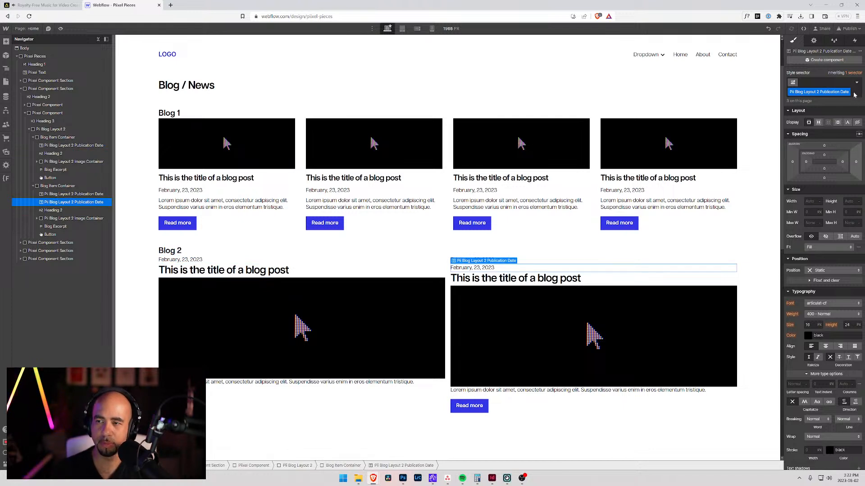
# Step: Replace the duplicated date's class with a new class "Pii Blog Layout 2 Publication Category"
pyautogui.click(824, 86)
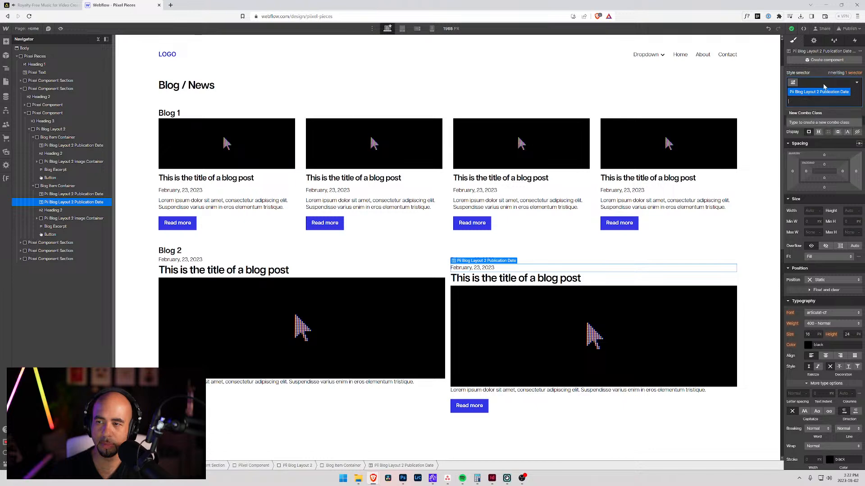
pyautogui.press('BackSpace')
pyautogui.write('Pii Blog 2 La')
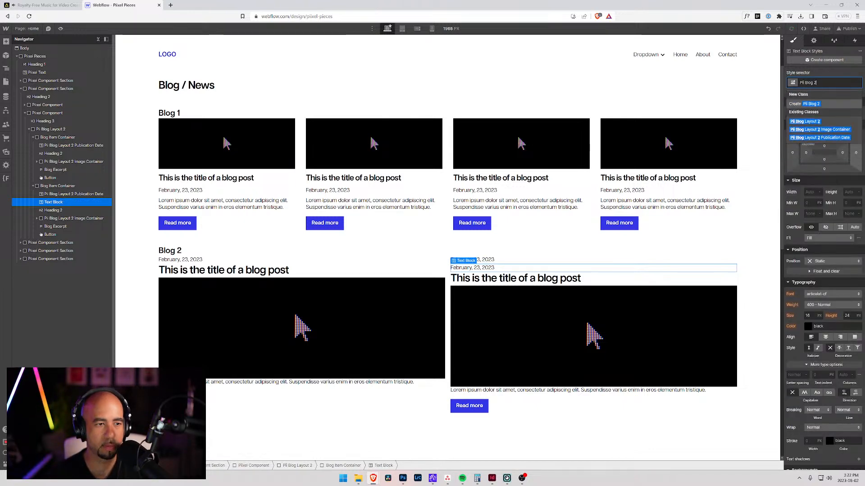
pyautogui.press('BackSpace')
pyautogui.press('BackSpace')
pyautogui.press('BackSpace')
pyautogui.press('BackSpace')
pyautogui.press('BackSpace')
pyautogui.press('BackSpace')
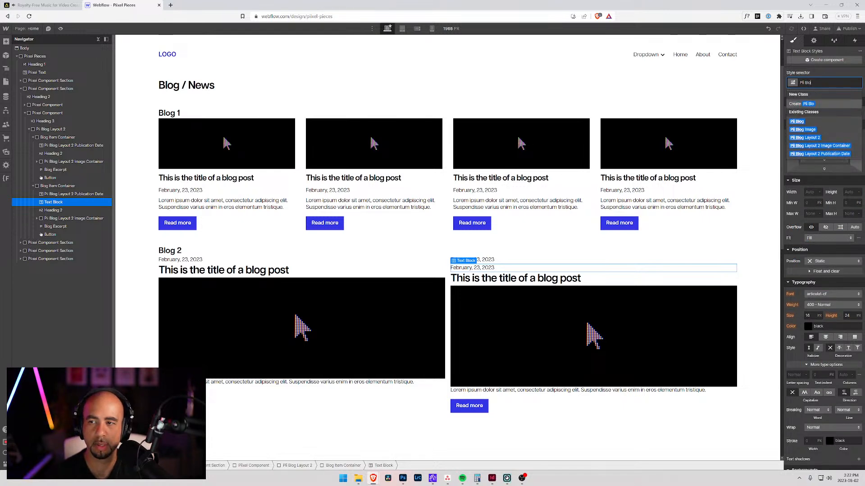
pyautogui.write('g Lay')
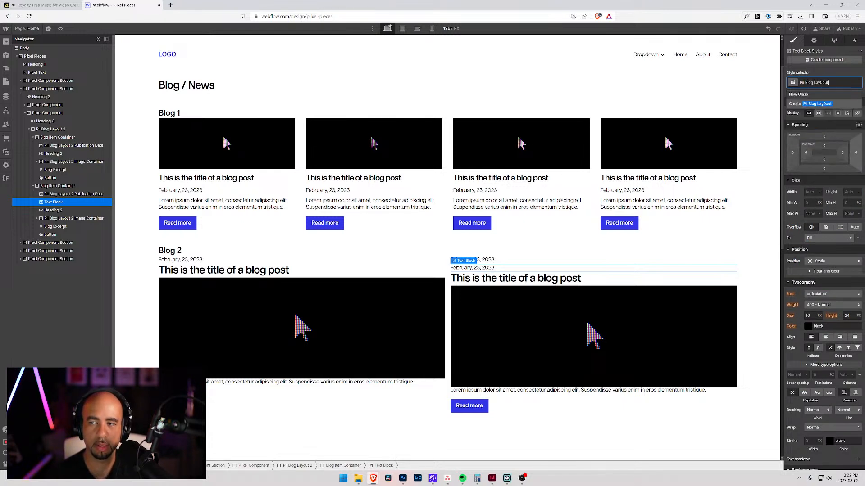
pyautogui.write('out 2')
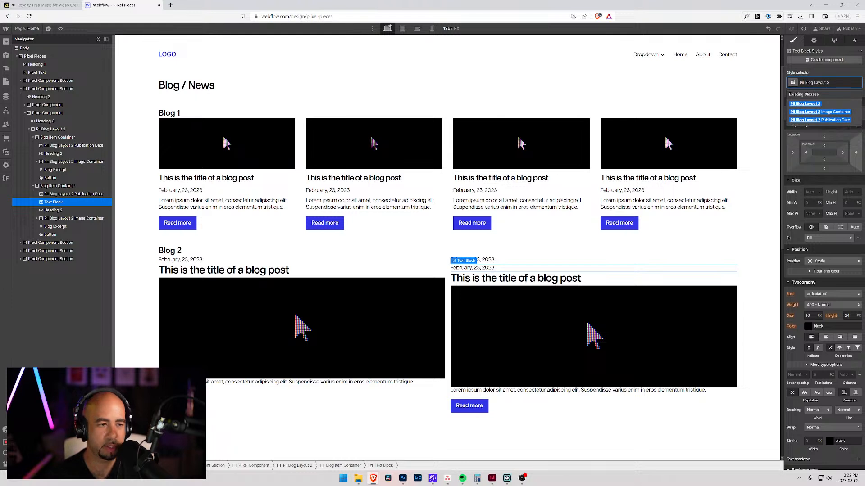
pyautogui.write(' P')
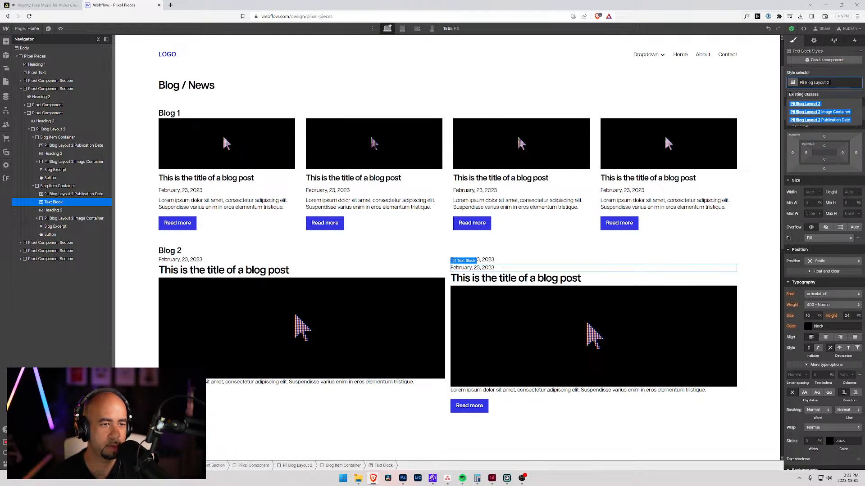
pyautogui.write('on Category')
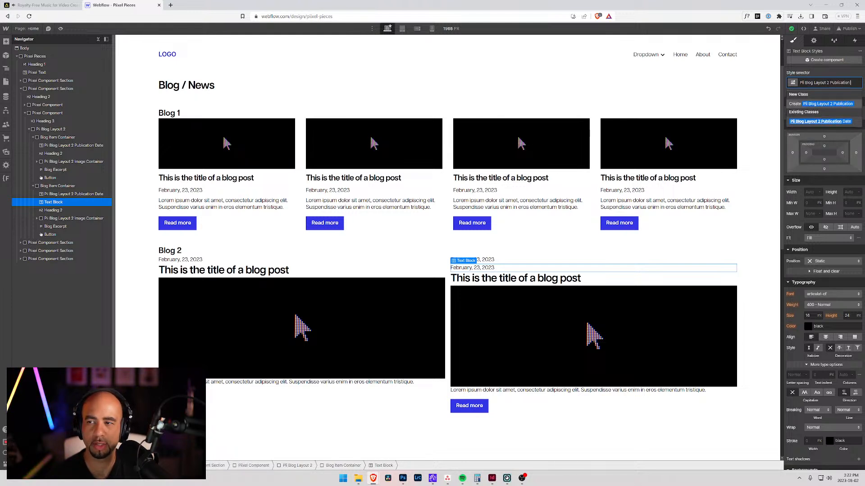
pyautogui.press('BackSpace')
pyautogui.press('BackSpace')
pyautogui.press('BackSpace')
pyautogui.write('ory')
pyautogui.press('Return')
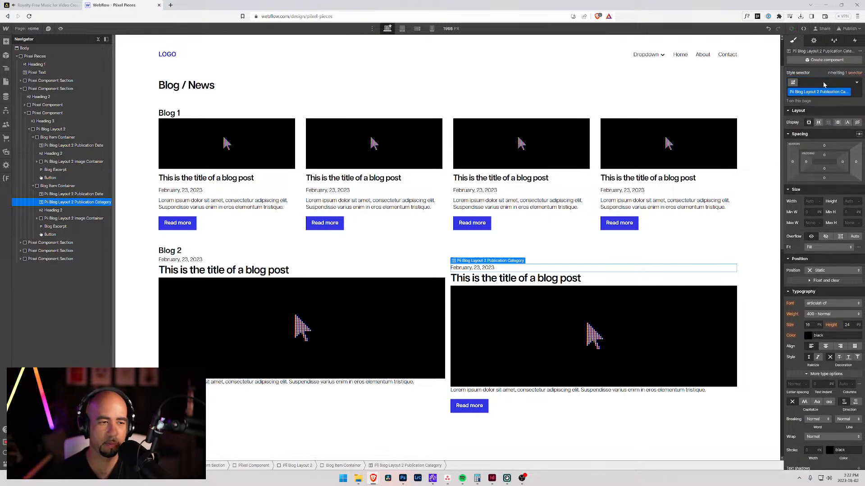
# Step: Change the text of the new category block in Blog 2's second item to "Post Category"
pyautogui.doubleClick(465, 270)
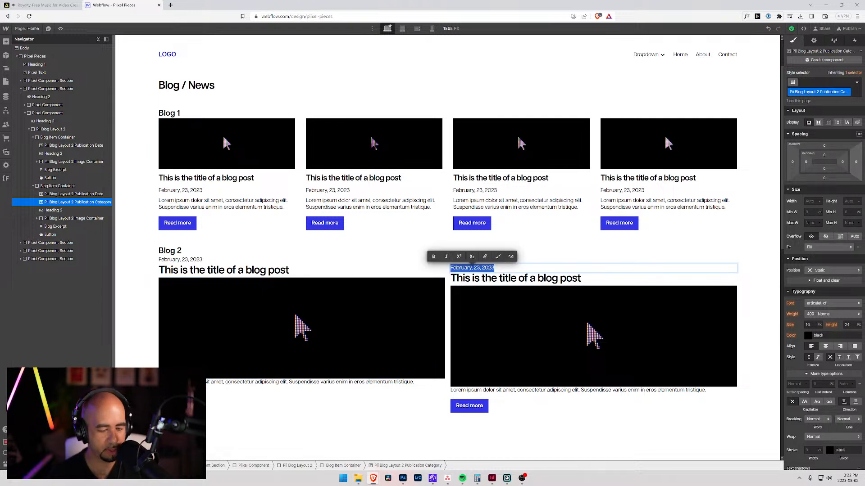
pyautogui.write('New')
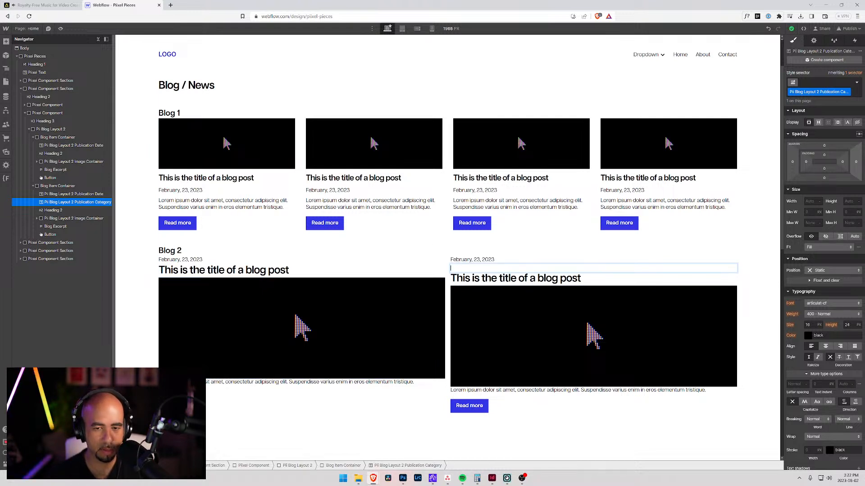
pyautogui.write('egory')
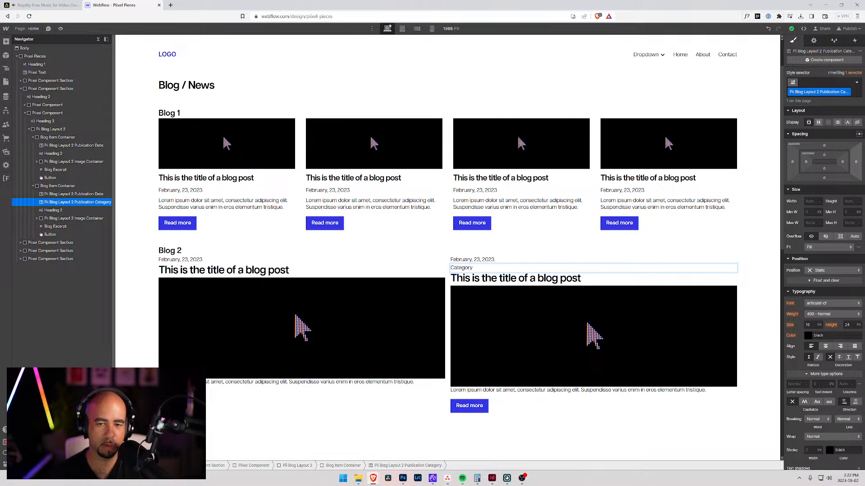
pyautogui.write('Post')
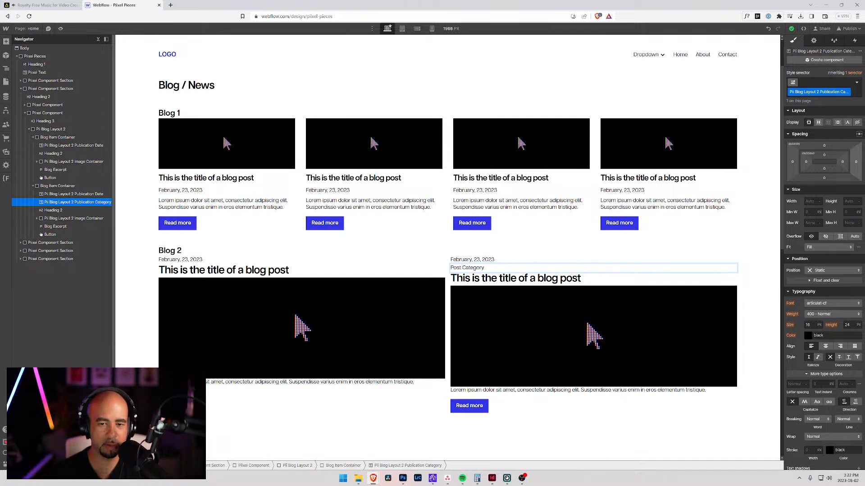
# Step: Copy the Post Category text block into Blog 2's first Blog Item Container, directly below its publication date
pyautogui.click(91, 204)
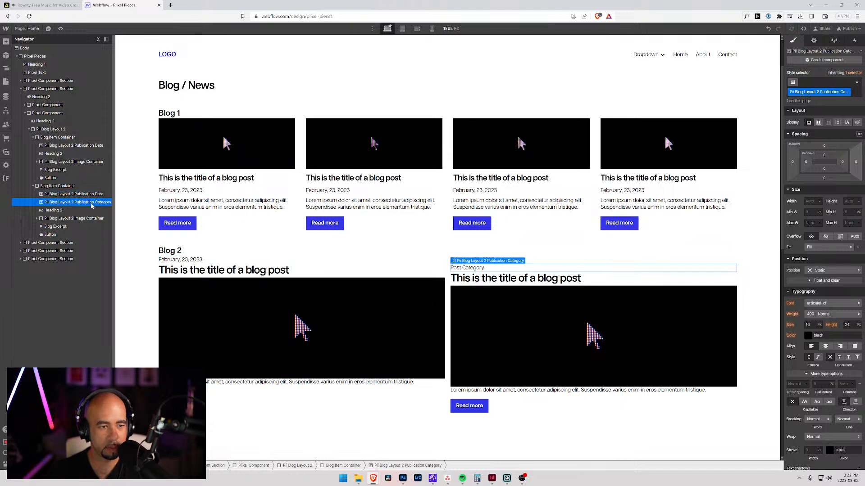
pyautogui.hotkey('ctrl', 'c')
pyautogui.click(58, 138)
pyautogui.hotkey('ctrl', 'v')
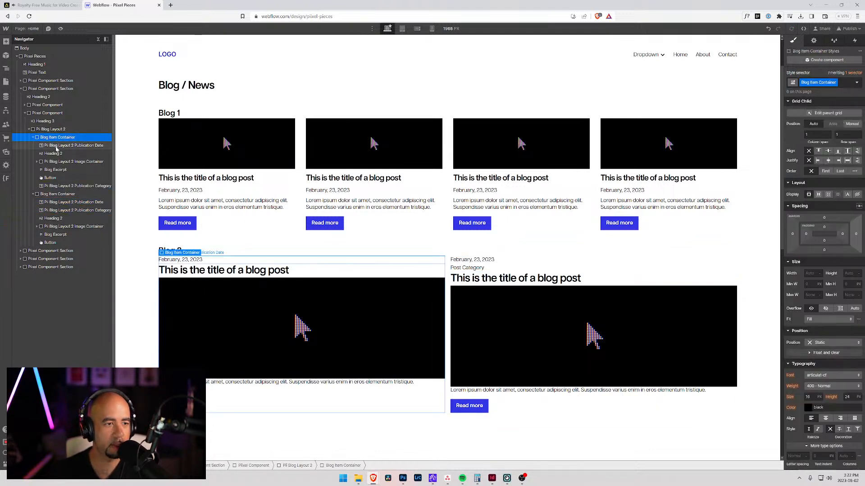
pyautogui.moveTo(57, 189); pyautogui.dragTo(58, 149)
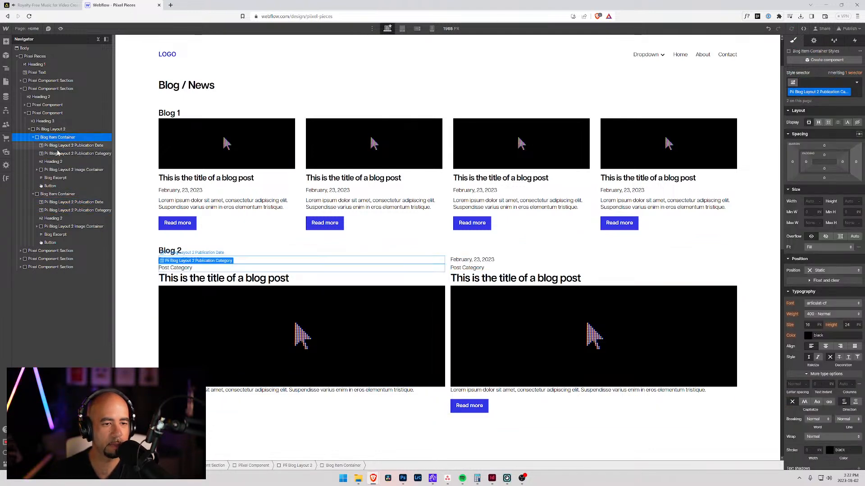
# Step: Select the Blog 1 heading above the first blog layout
pyautogui.click(142, 251)
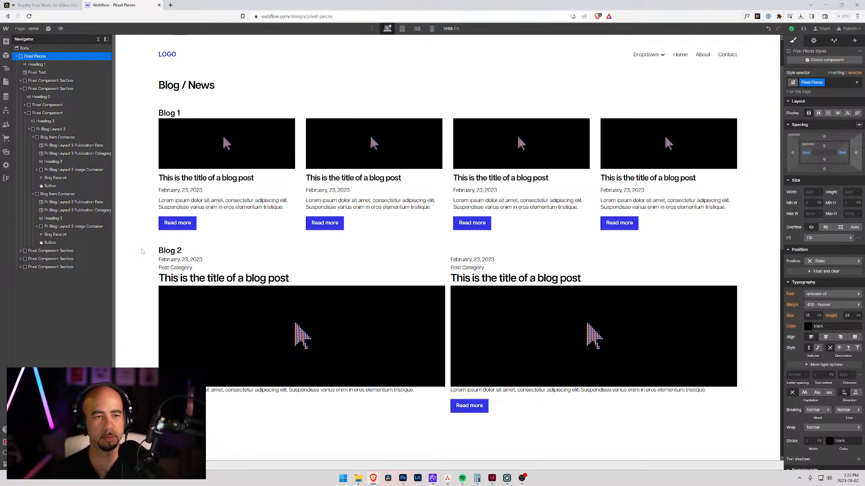
pyautogui.click(171, 114)
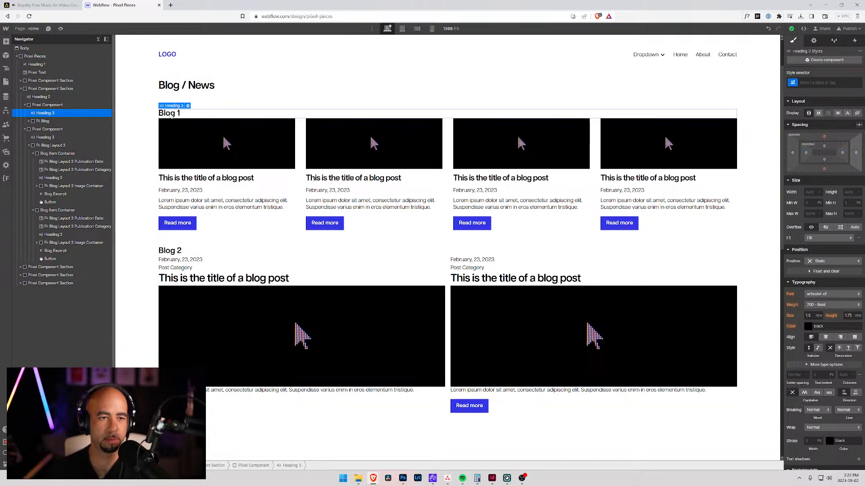
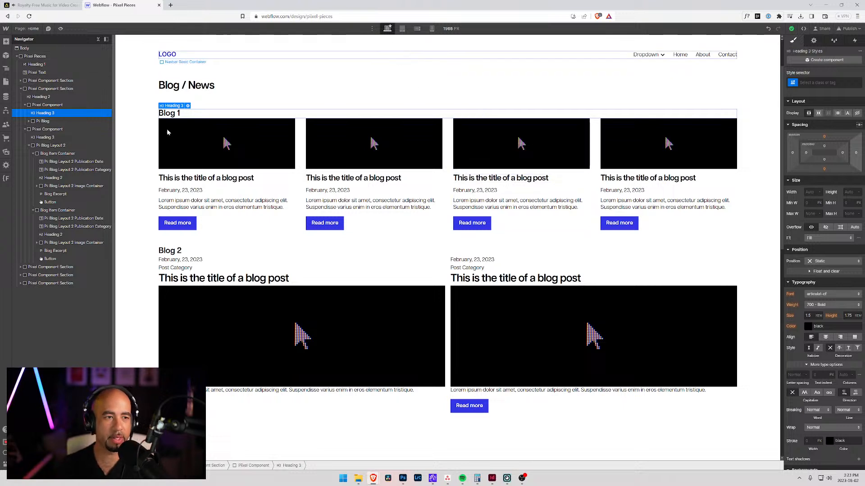
# Step: Duplicate the whole Blog 2 component within the Blog / News section
pyautogui.click(26, 105)
pyautogui.click(25, 113)
pyautogui.click(36, 113)
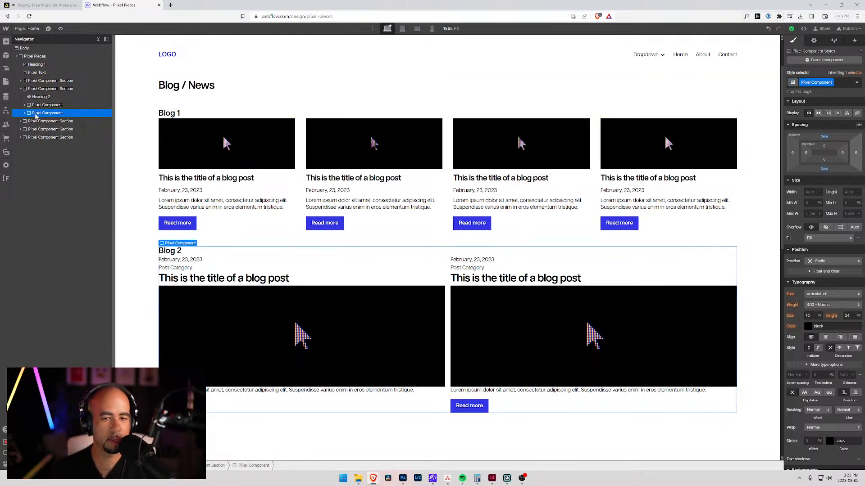
pyautogui.hotkey('ctrl', 'd')
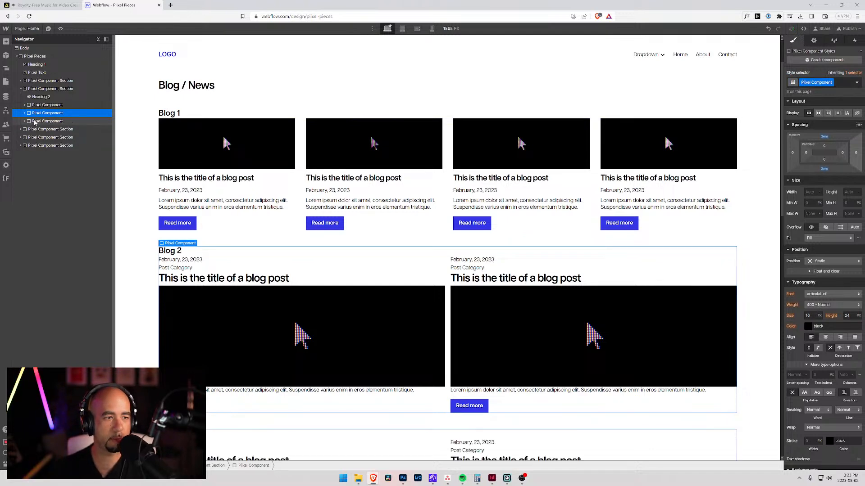
# Step: Change the heading of the duplicated blog component to "Blog 3"
pyautogui.scroll(-4, 244, 295)
pyautogui.click(178, 237)
pyautogui.doubleClick(178, 237)
pyautogui.write('3')
pyautogui.press('Escape')
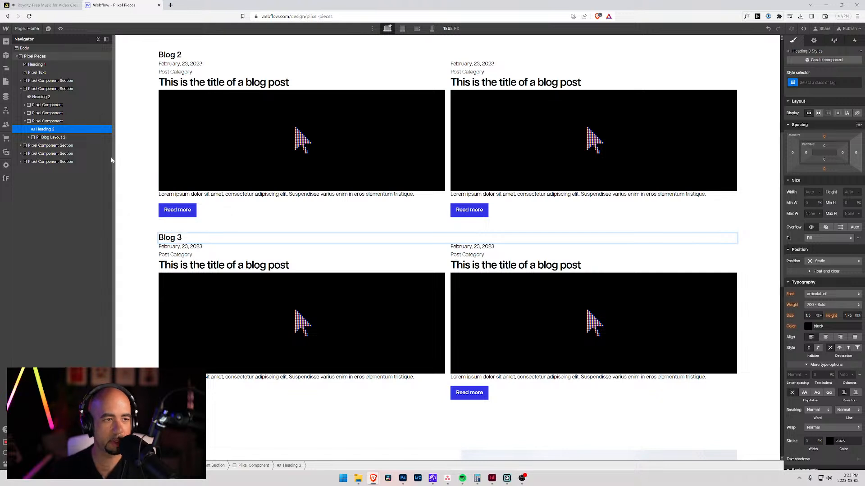
# Step: Delete the second Blog Item Container from the Blog 3 layout
pyautogui.click(28, 137)
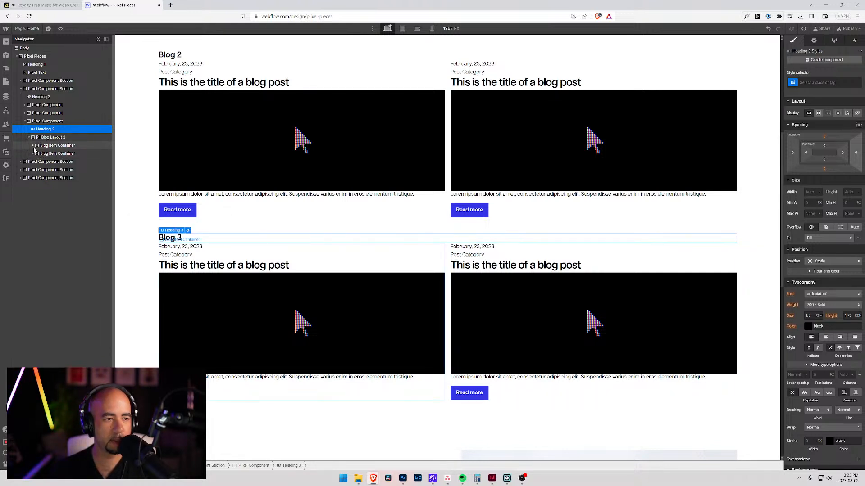
pyautogui.click(38, 138)
pyautogui.click(38, 122)
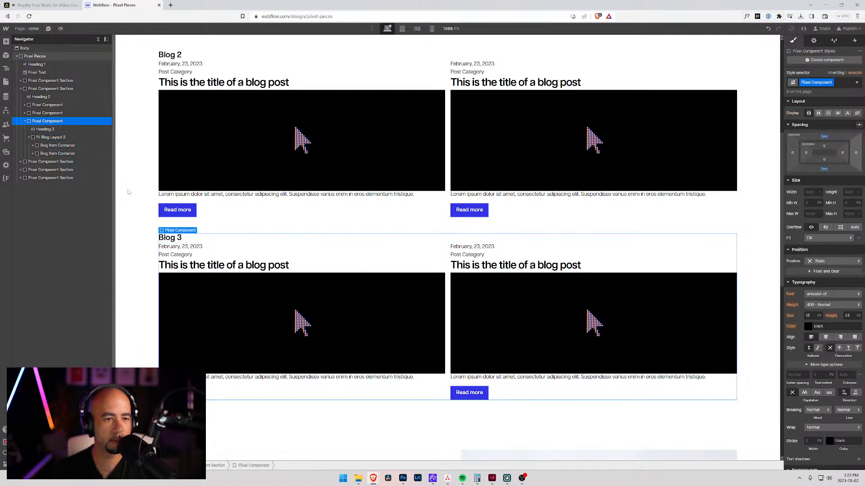
pyautogui.click(33, 145)
pyautogui.click(52, 203)
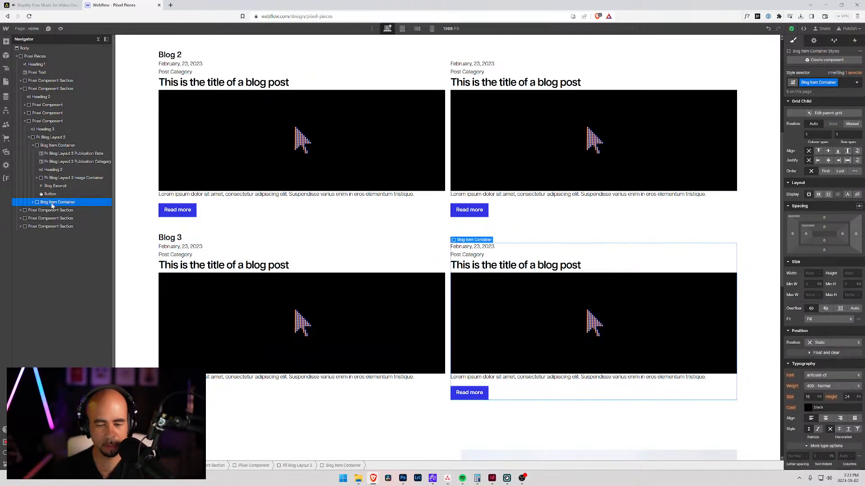
pyautogui.press('Delete')
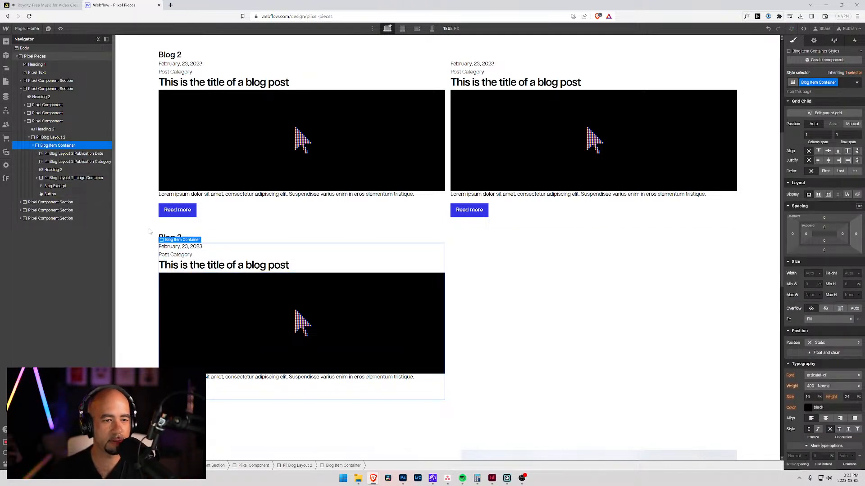
# Step: Delete the image container from Blog 3's remaining blog item
pyautogui.click(52, 170)
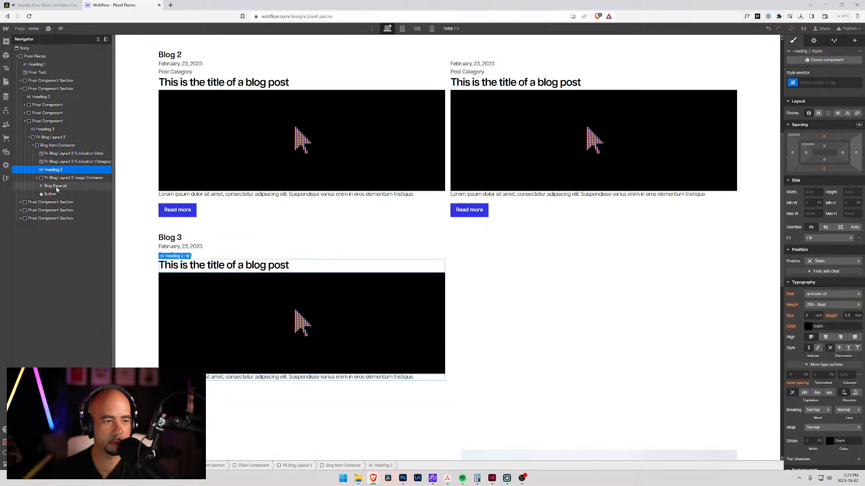
pyautogui.click(54, 179)
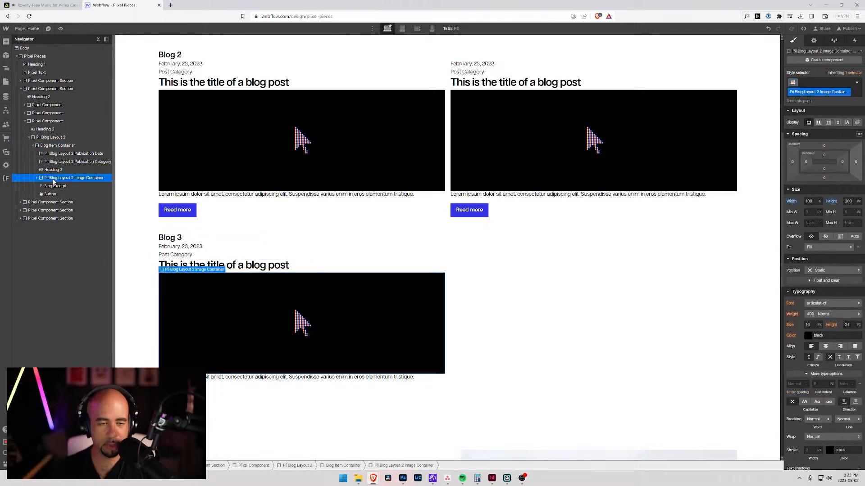
pyautogui.press('Delete')
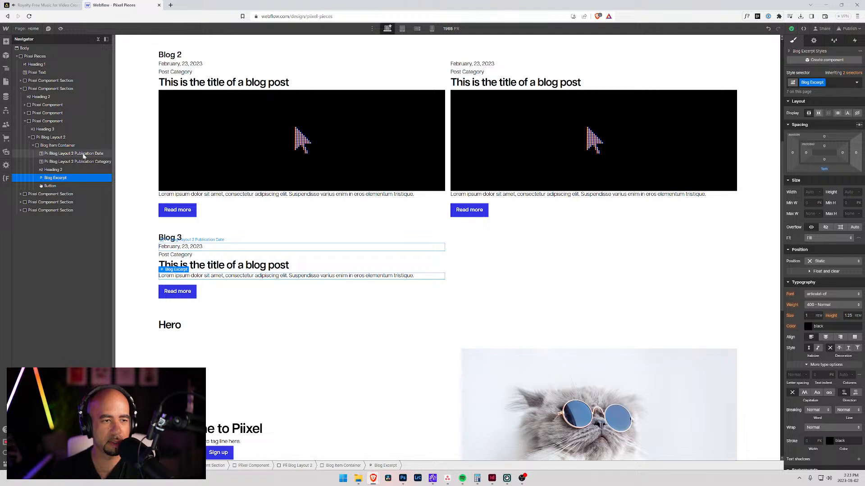
pyautogui.click(51, 186)
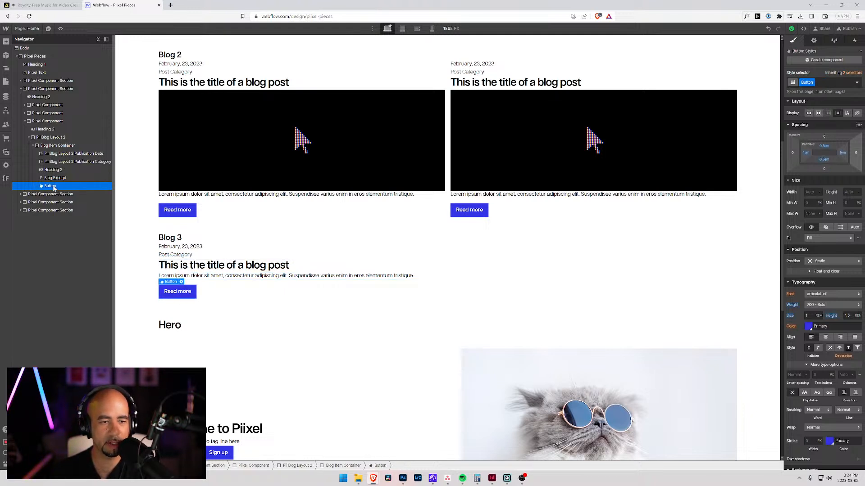
# Step: Replace the Grid-2 combo class on Blog 3's layout wrapper with "Grid-3"
pyautogui.click(33, 146)
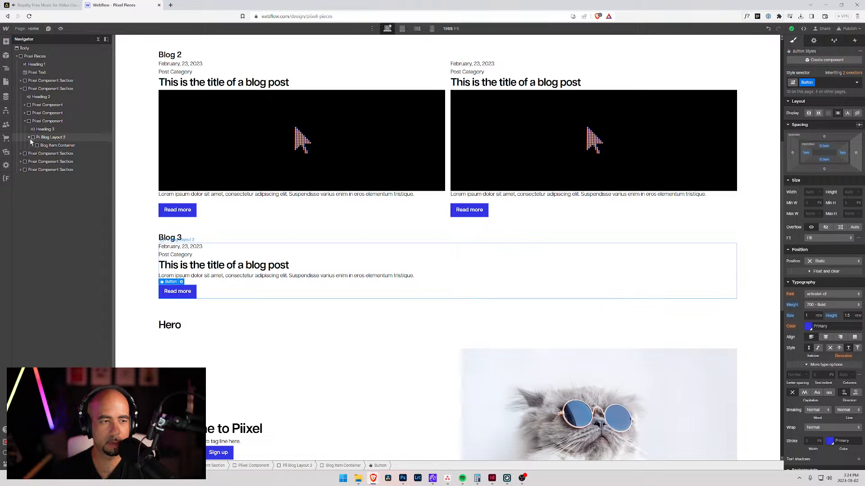
pyautogui.click(45, 137)
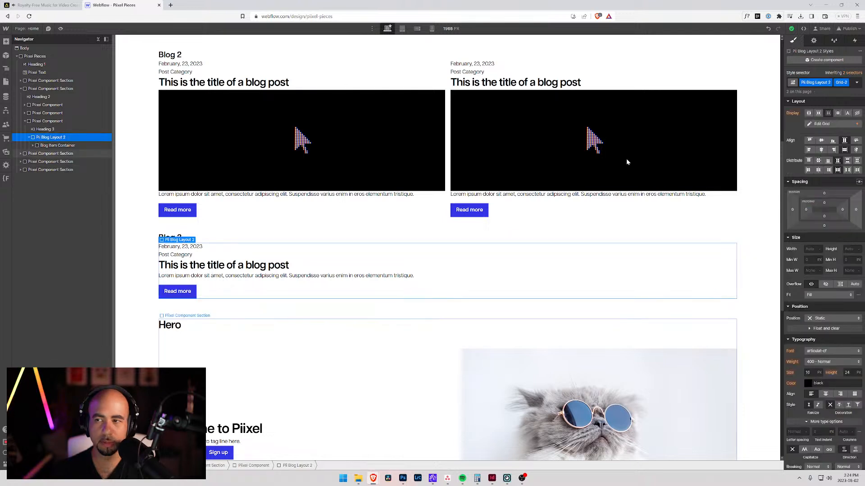
pyautogui.click(852, 83)
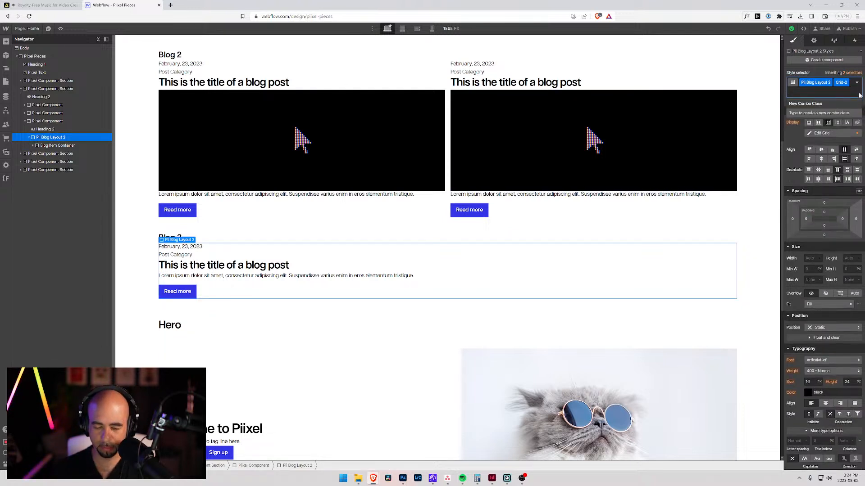
pyautogui.press('BackSpace')
pyautogui.write('Grid-3')
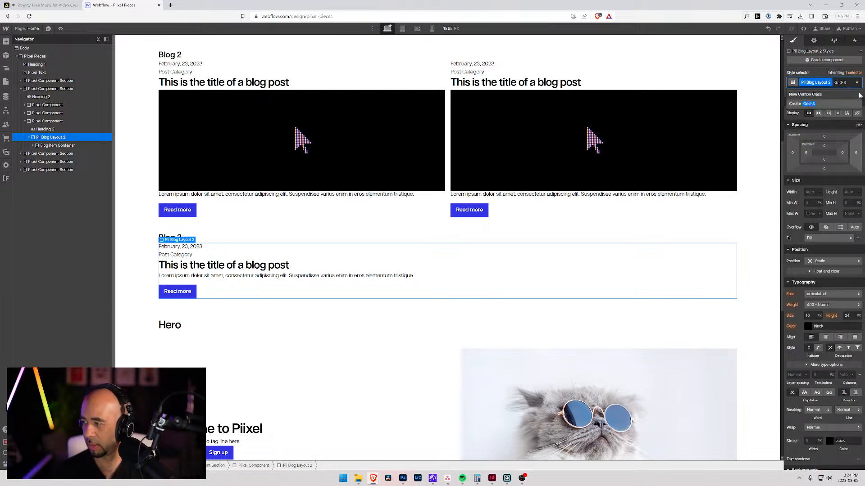
pyautogui.press('Return')
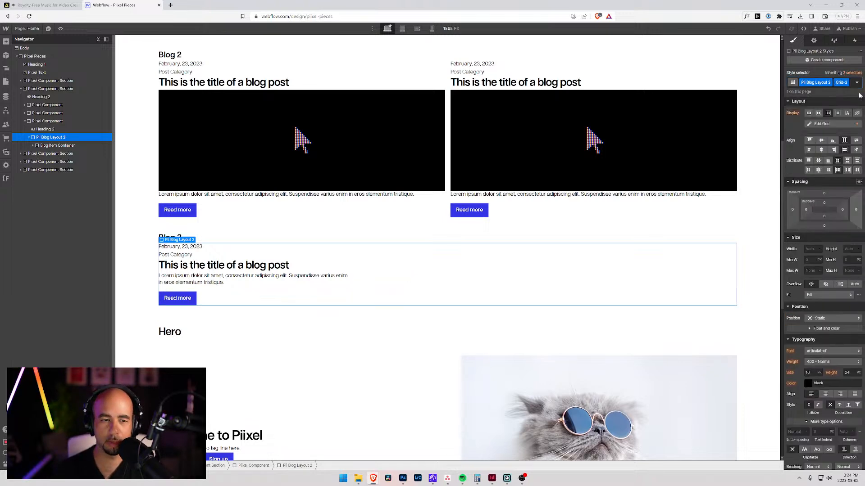
# Step: Add two copies of Blog 3's Blog Item Container to make a row of three items
pyautogui.click(39, 146)
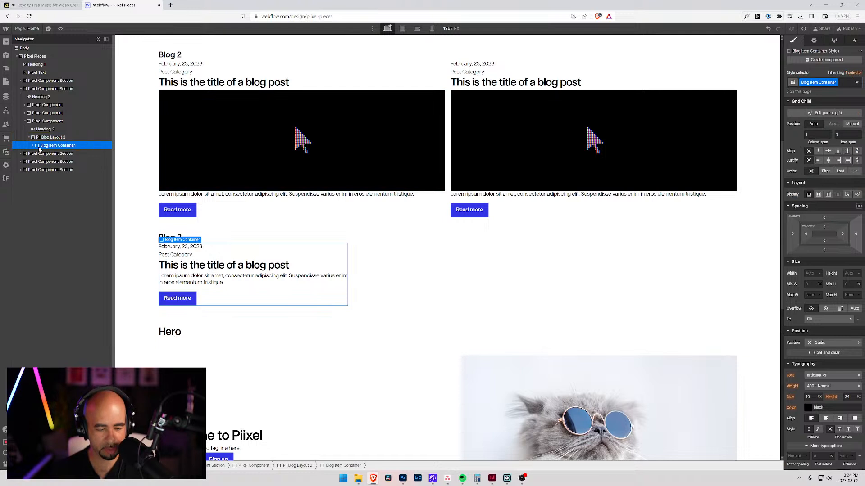
pyautogui.hotkey('ctrl', 'v')
pyautogui.hotkey('ctrl', 'v')
pyautogui.click(124, 243)
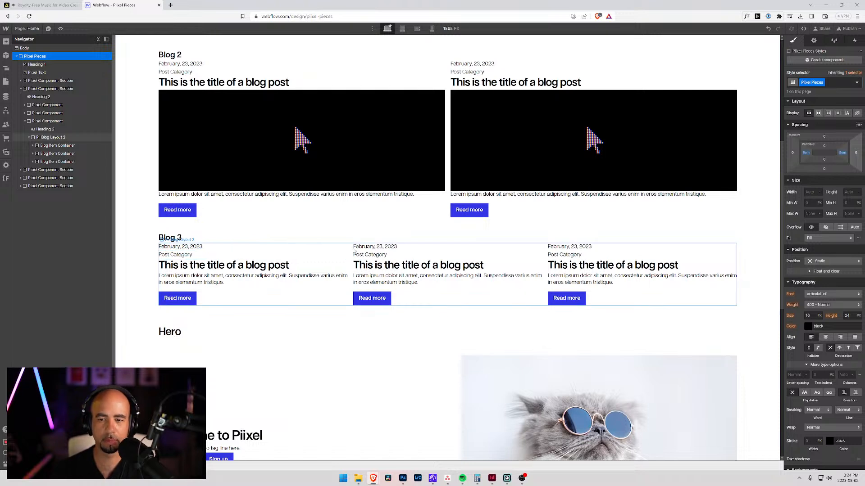
# Step: Review the three blog layouts and the Hero section below them on the canvas
pyautogui.scroll(2, 459, 315)
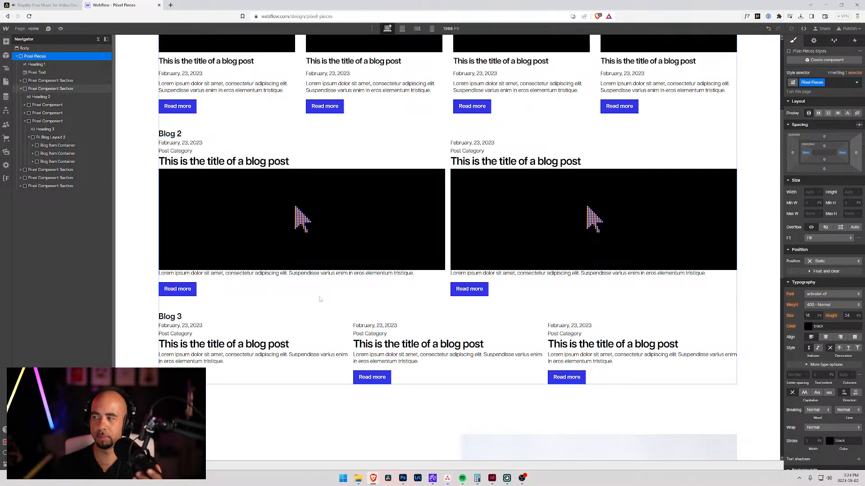
pyautogui.scroll(4, 218, 351)
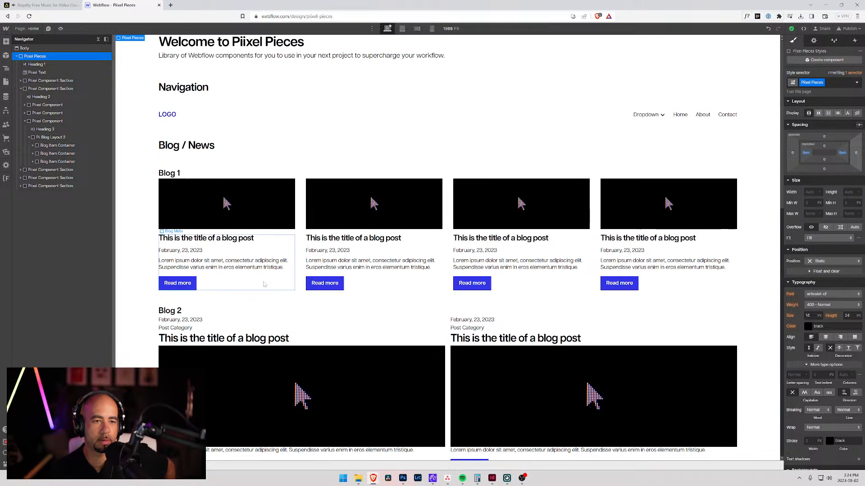
pyautogui.scroll(-2, 259, 288)
pyautogui.scroll(-11, 270, 324)
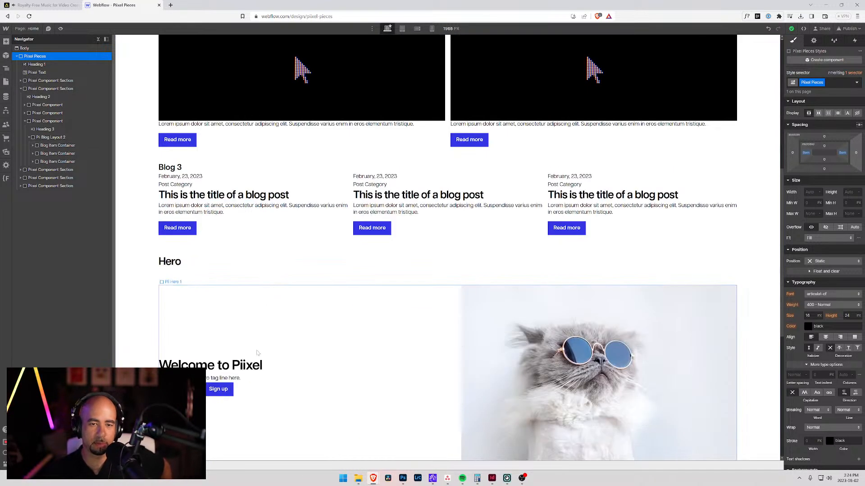
pyautogui.scroll(12, 244, 339)
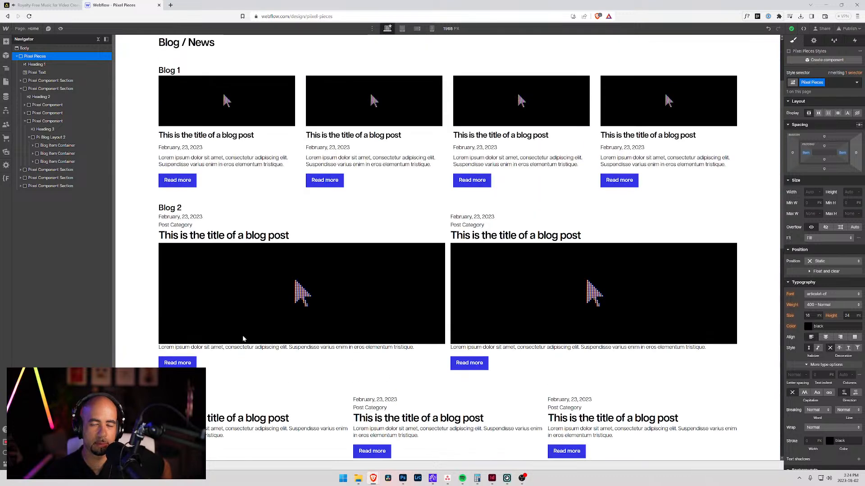
pyautogui.scroll(-5, 243, 339)
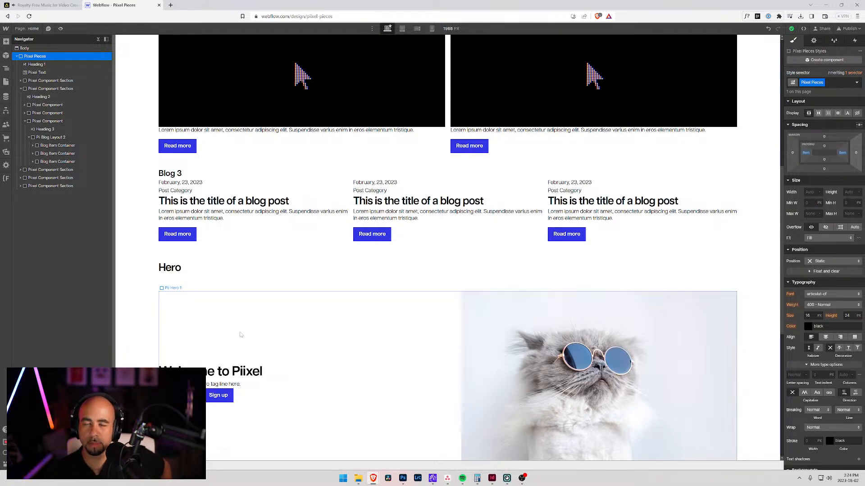
pyautogui.scroll(7, 241, 335)
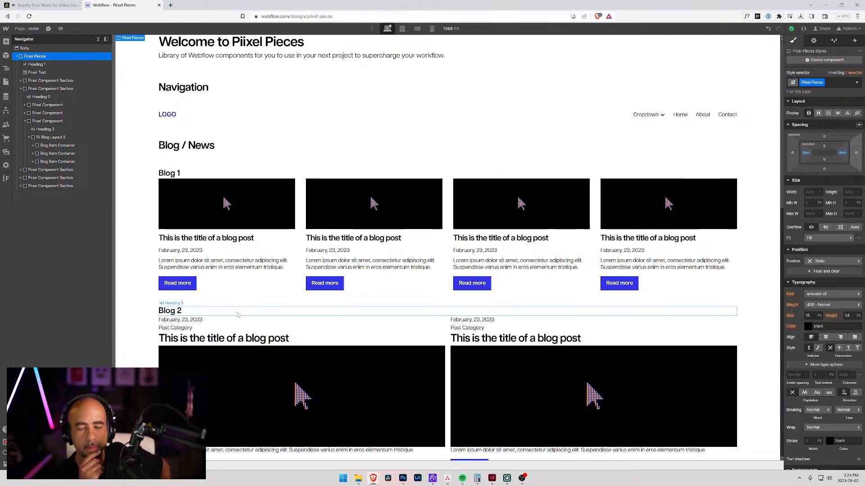
pyautogui.scroll(-10, 238, 314)
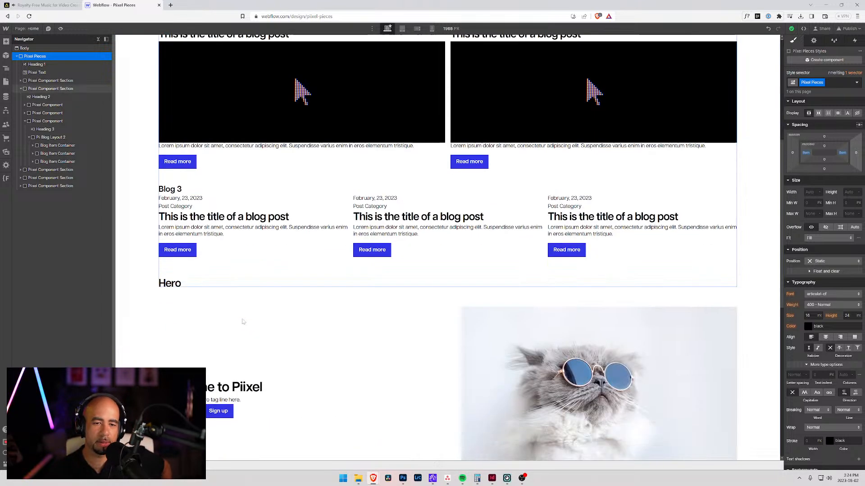
pyautogui.scroll(3, 276, 360)
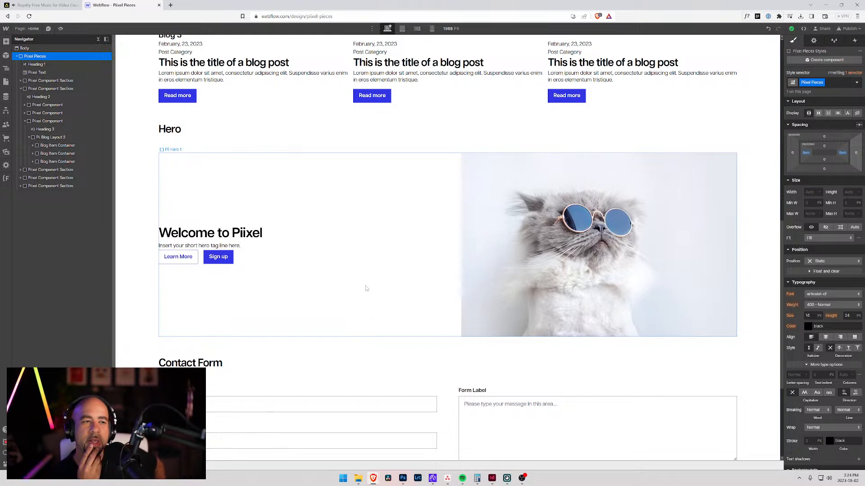
# Step: Copy the Blog 3 heading into the Hero section's Pixel Component, directly above the Pii Hero 1 block
pyautogui.click(293, 250)
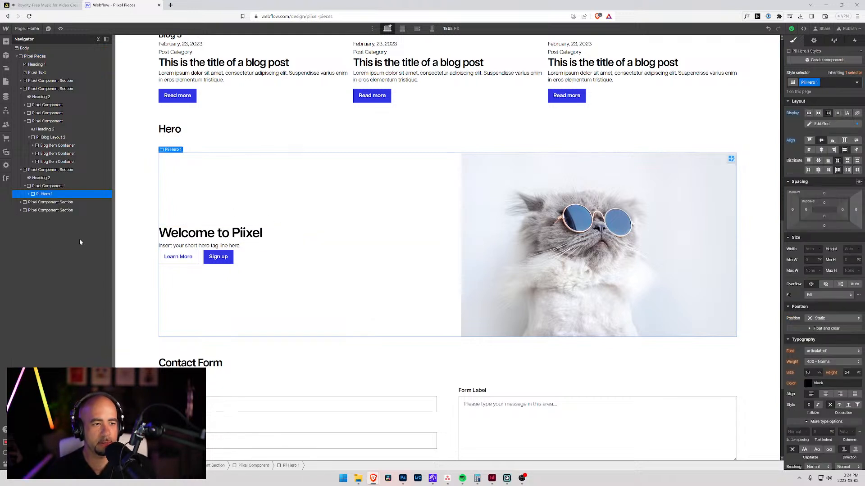
pyautogui.click(29, 194)
pyautogui.click(29, 194)
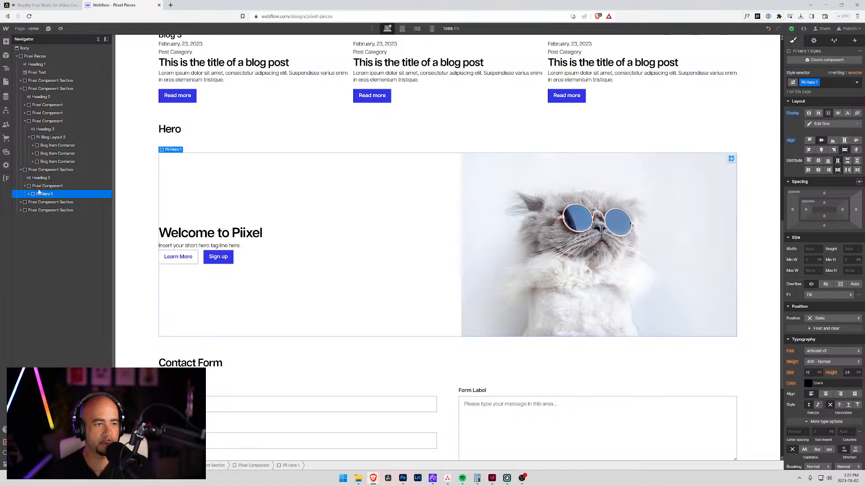
pyautogui.click(39, 187)
pyautogui.click(42, 130)
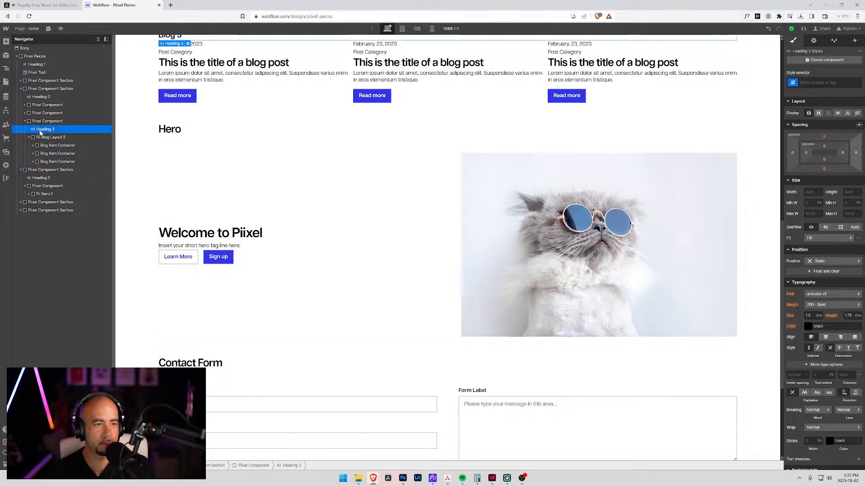
pyautogui.moveTo(40, 133); pyautogui.dragTo(34, 192)
# Step: Change the text of the heading copied into the hero component to "Hero 1"
pyautogui.click(171, 158)
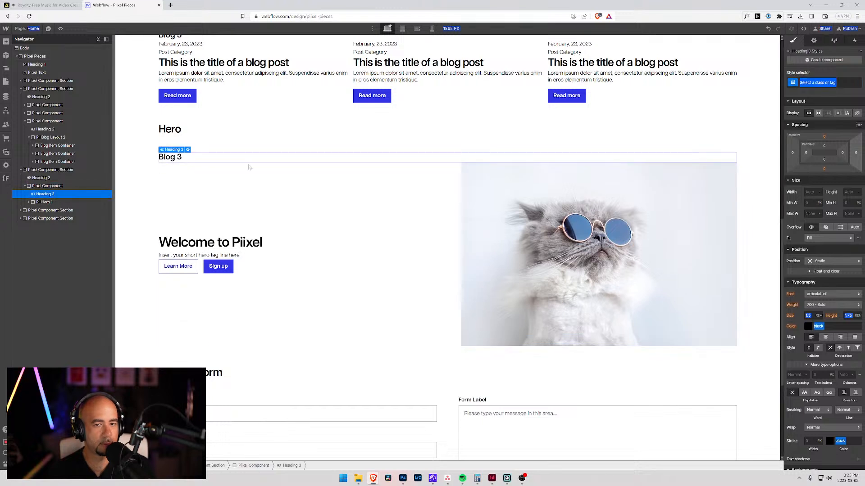
pyautogui.doubleClick(196, 156)
pyautogui.write('Hero 1')
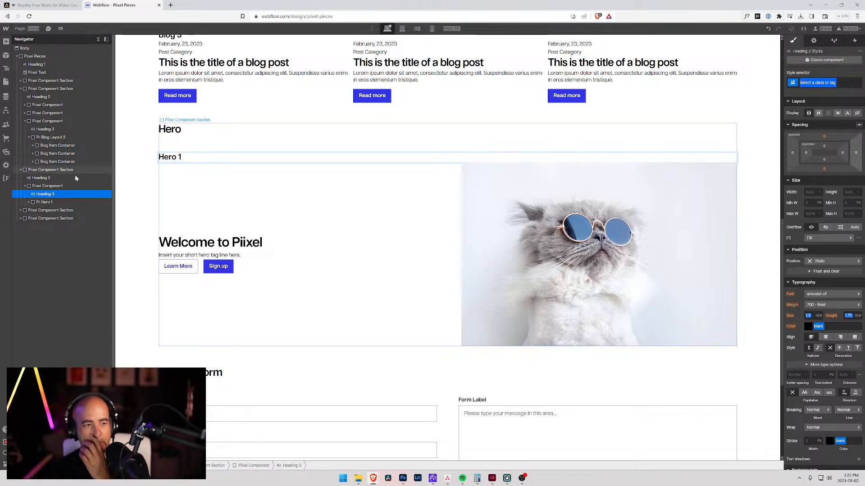
# Step: Duplicate the Hero 1 component within the Hero section
pyautogui.click(24, 186)
pyautogui.click(33, 188)
pyautogui.hotkey('ctrl', 'd')
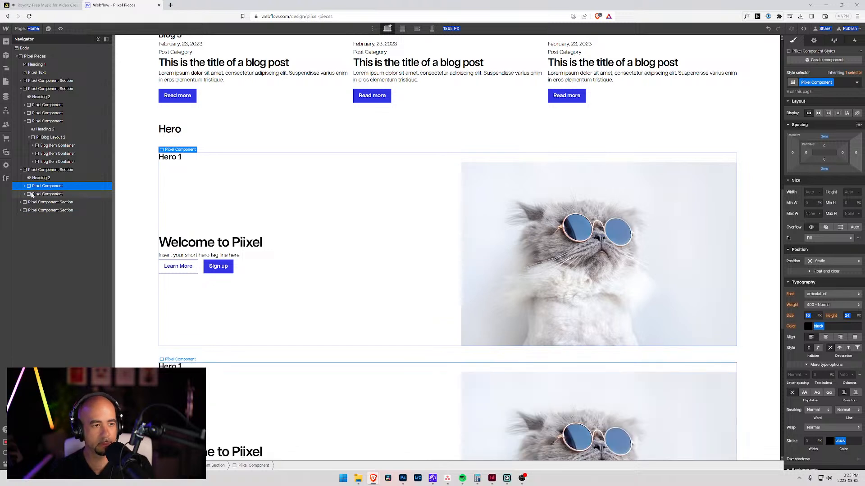
# Step: Change the heading text of the duplicated hero component to "Hero 2"
pyautogui.click(28, 195)
pyautogui.click(24, 194)
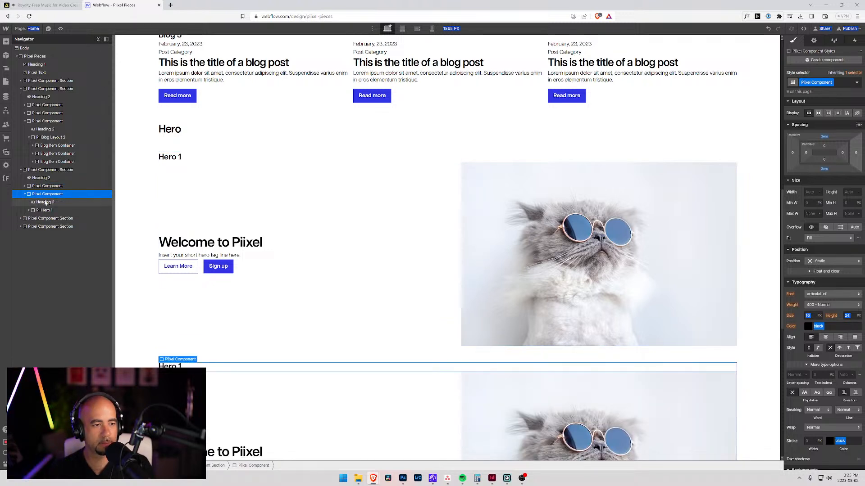
pyautogui.click(45, 202)
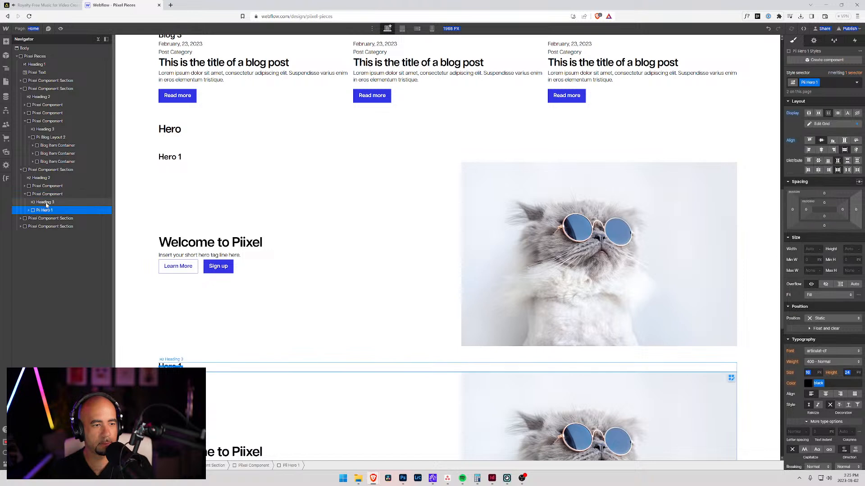
pyautogui.doubleClick(182, 367)
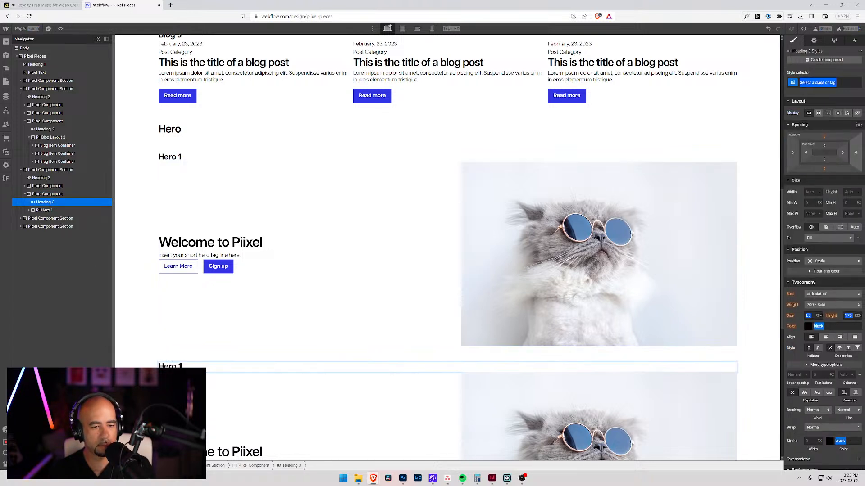
pyautogui.write('2')
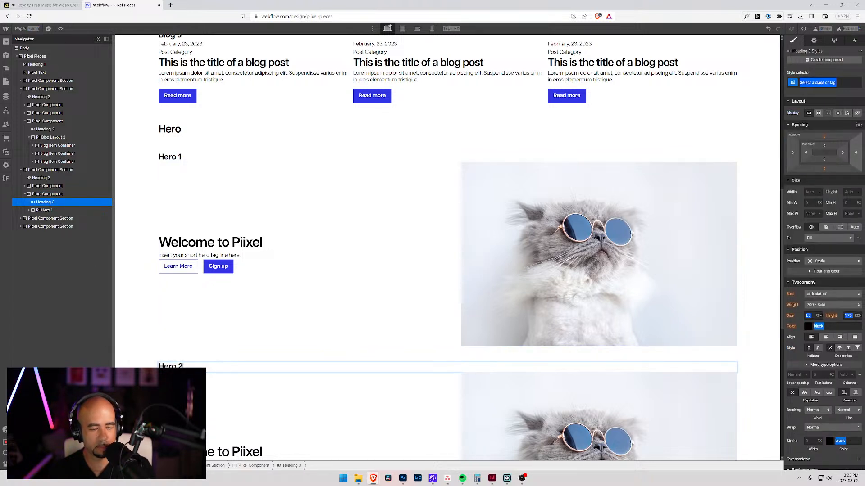
# Step: Replace the Pii Hero 1 class on the block beneath the Hero 2 heading with a new class, "Pii Hero 2"
pyautogui.click(42, 208)
pyautogui.click(43, 210)
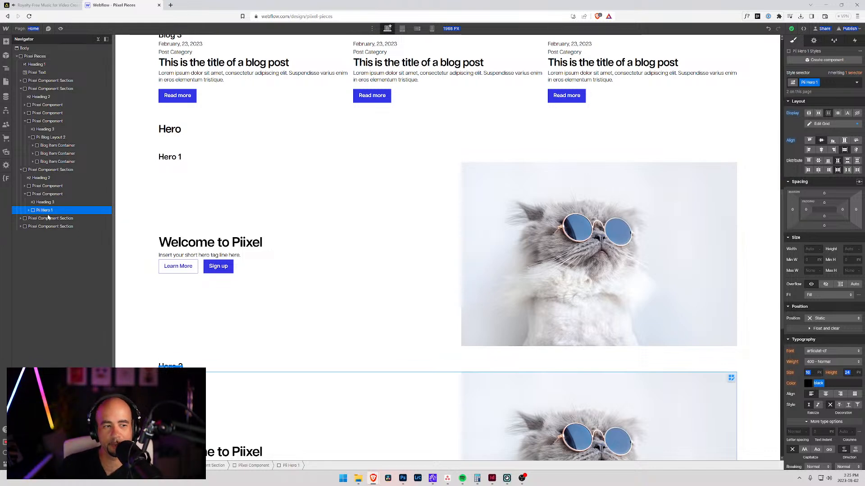
pyautogui.click(48, 218)
pyautogui.click(30, 210)
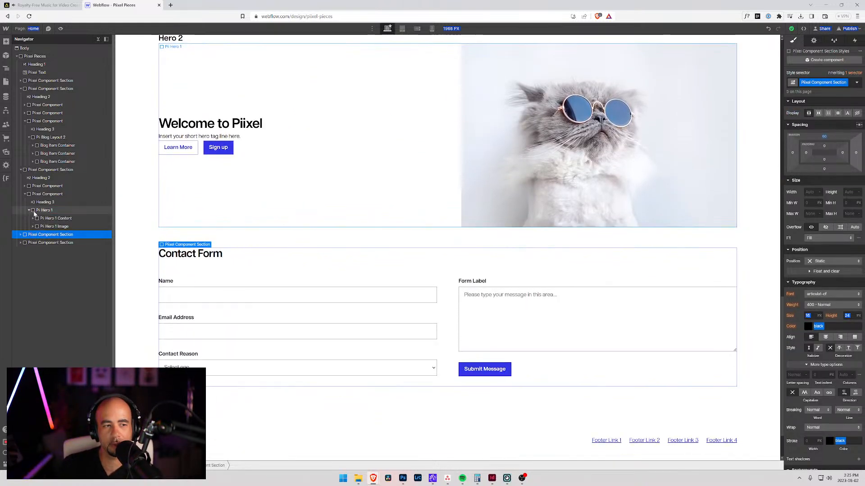
pyautogui.click(51, 219)
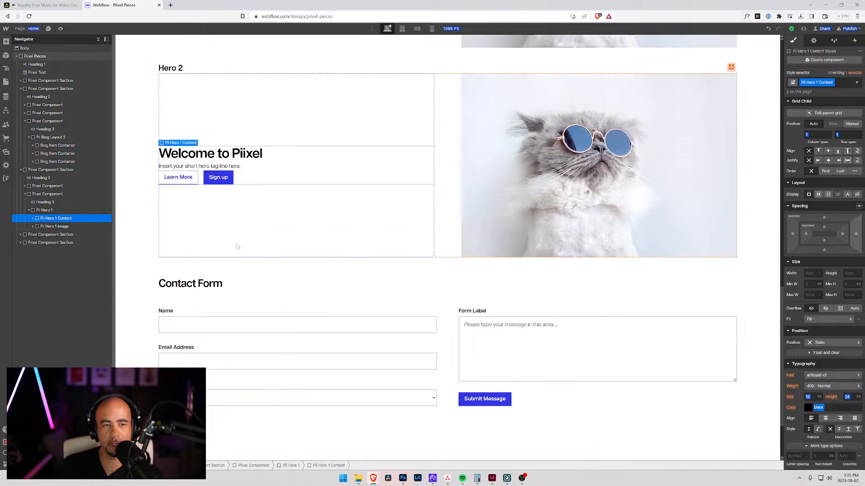
pyautogui.click(44, 210)
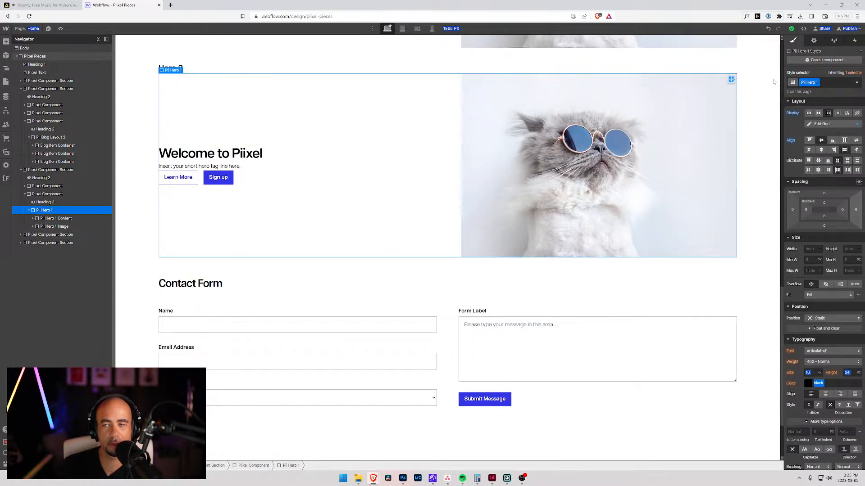
pyautogui.click(831, 83)
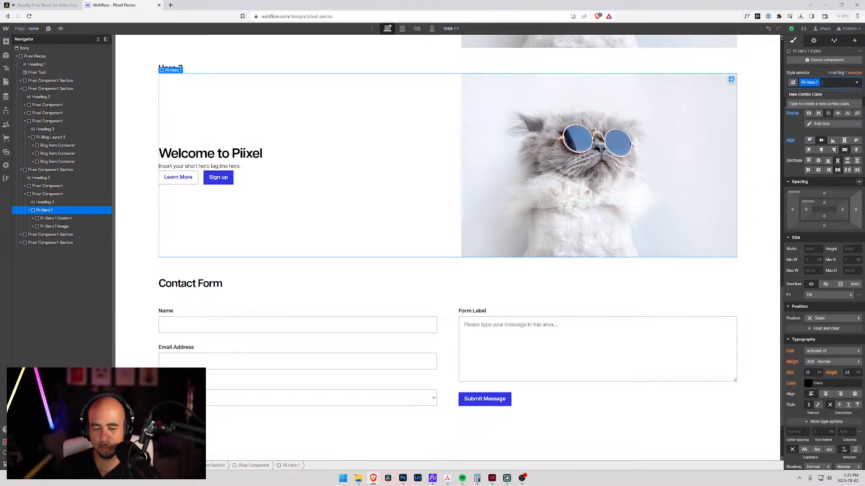
pyautogui.press('BackSpace')
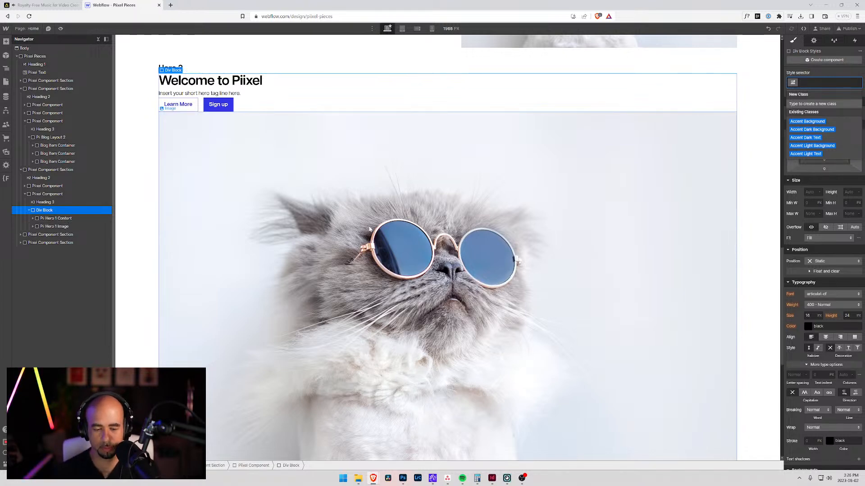
pyautogui.write('Pii Hero 2')
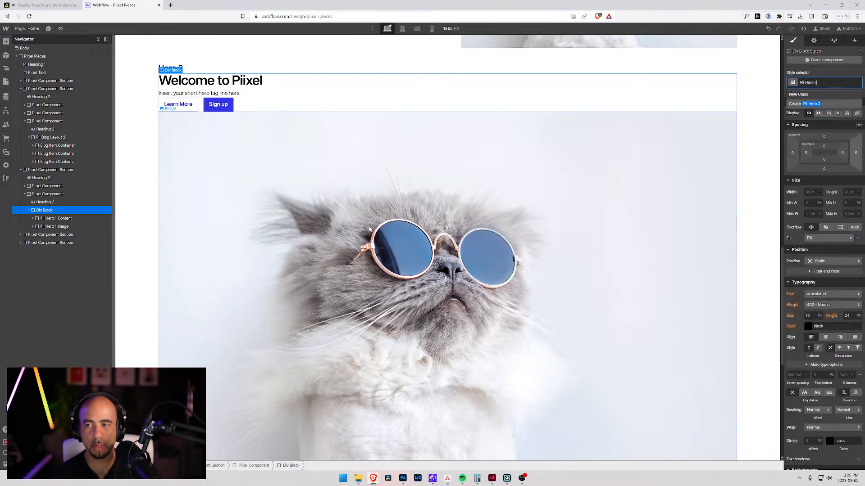
pyautogui.press('Return')
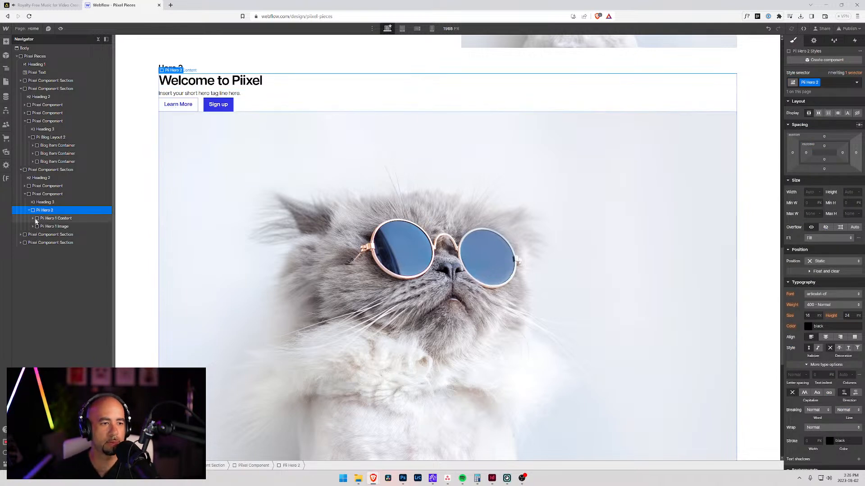
# Step: Move the Pii Hero 1 Image block above Pii Hero 1 Content inside the Pii Hero 2 block
pyautogui.click(56, 219)
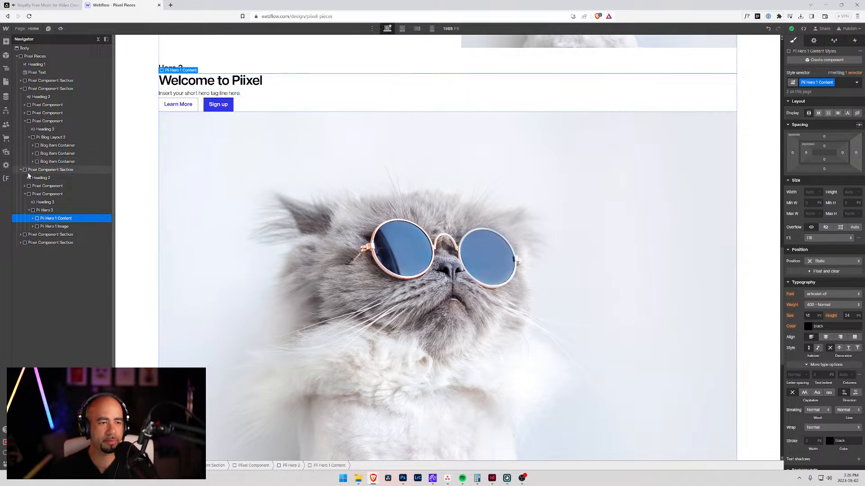
pyautogui.click(44, 211)
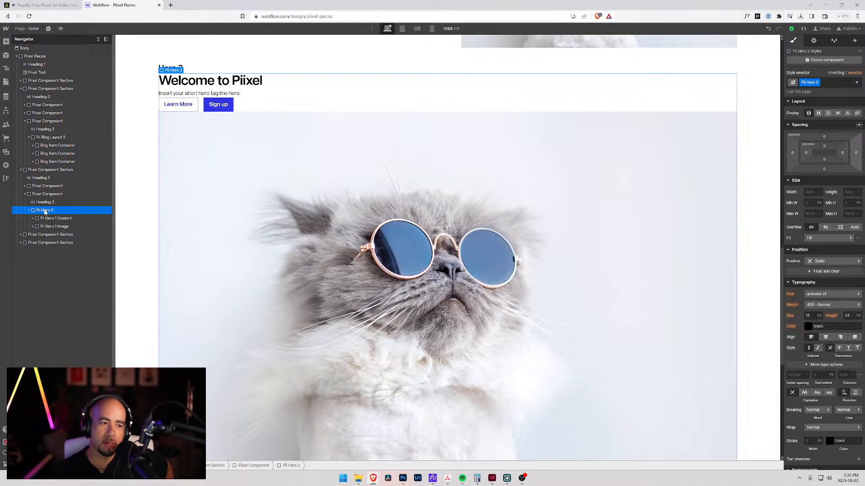
pyautogui.moveTo(53, 227); pyautogui.dragTo(43, 216)
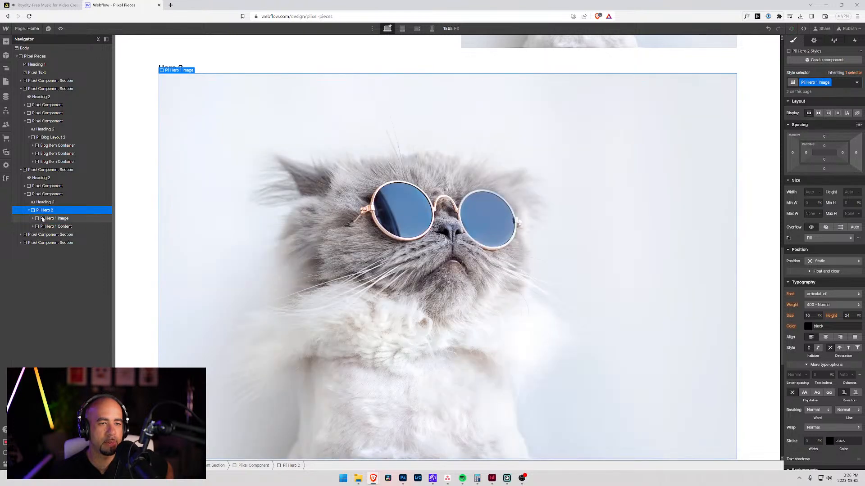
pyautogui.click(44, 218)
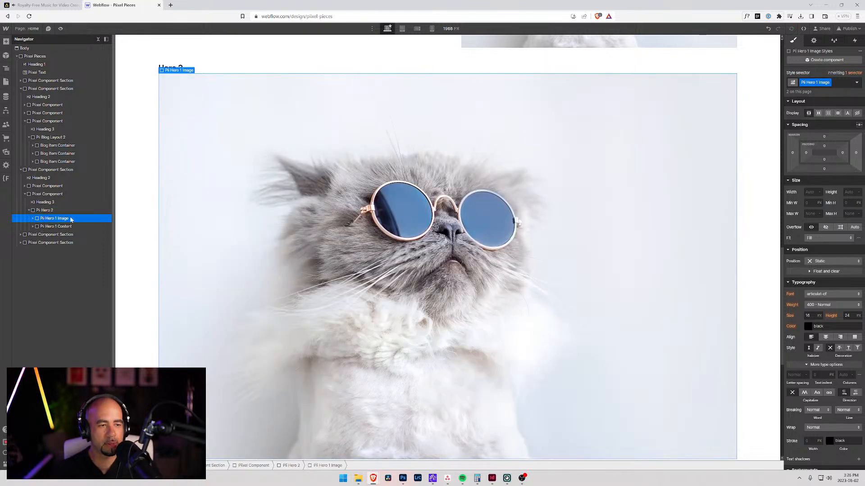
# Step: Check the Pii Hero 2 block's settings and browse the elements available for adding to the page
pyautogui.click(40, 211)
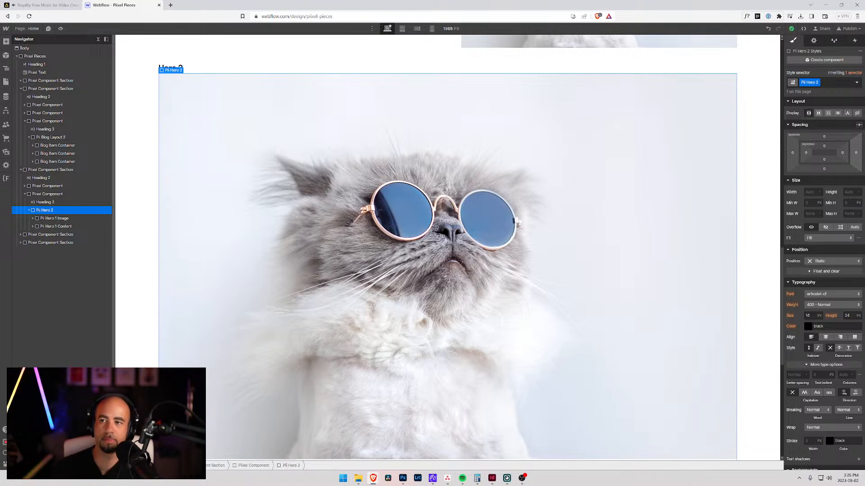
pyautogui.click(813, 41)
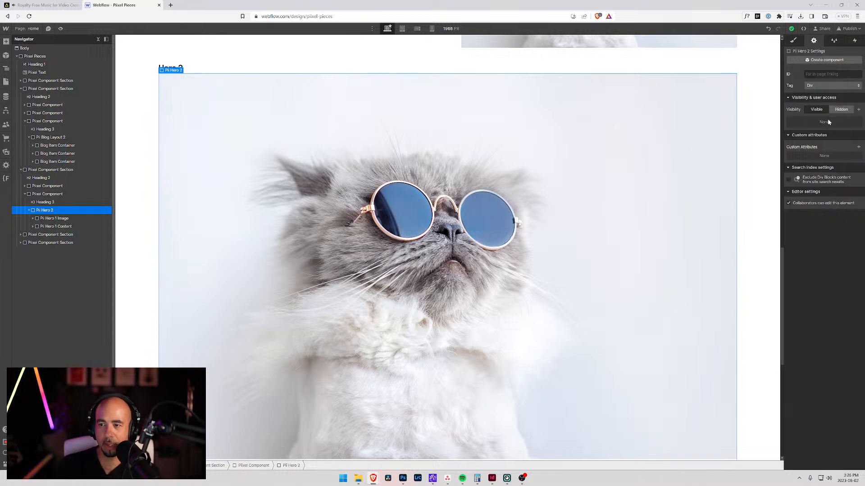
pyautogui.click(795, 40)
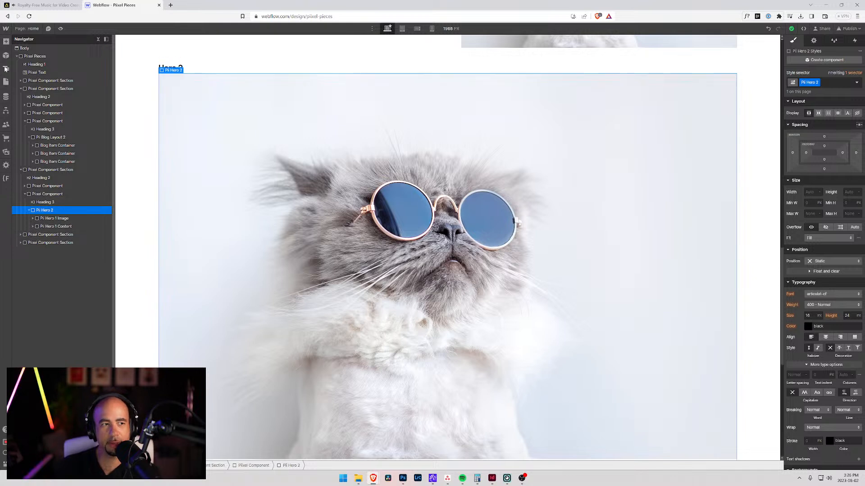
pyautogui.click(7, 42)
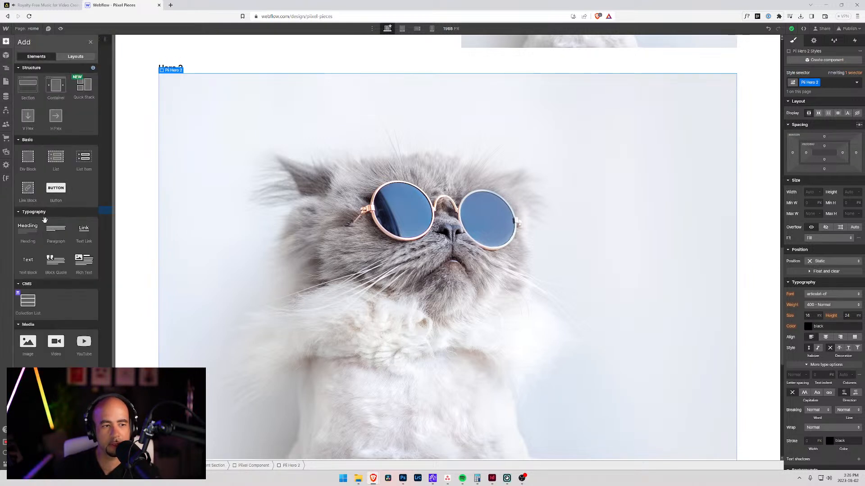
pyautogui.scroll(-1, 48, 299)
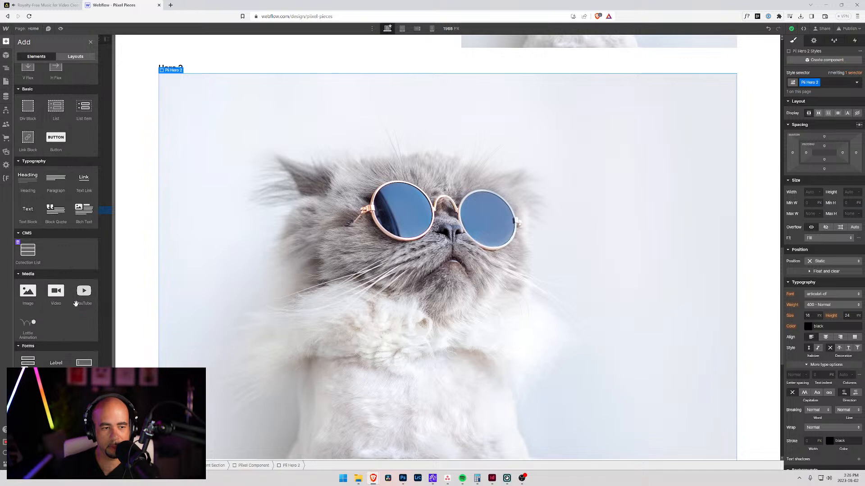
pyautogui.scroll(-4, 45, 300)
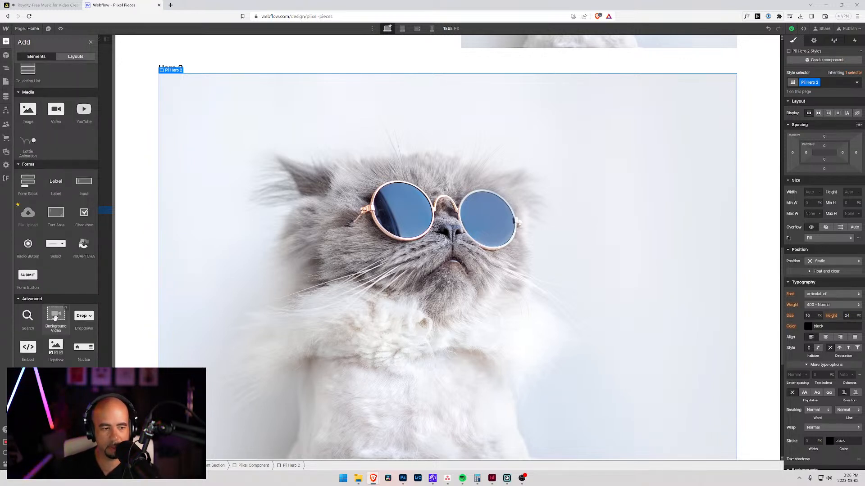
pyautogui.scroll(5, 56, 317)
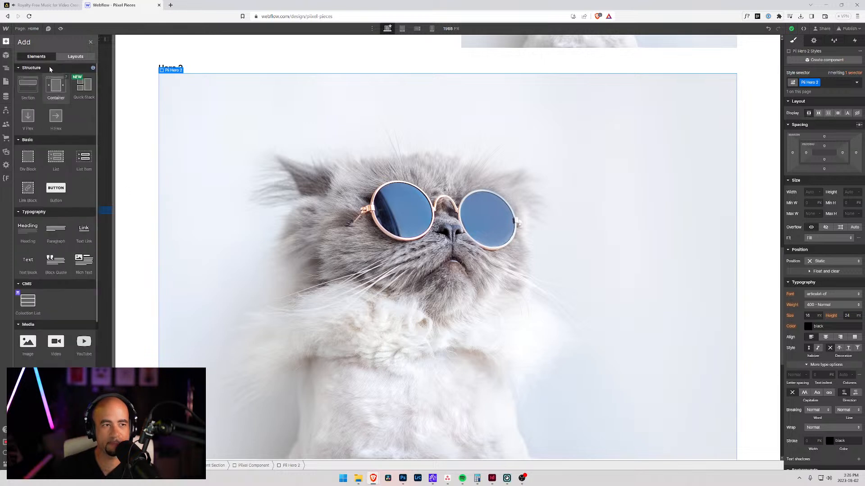
pyautogui.click(152, 51)
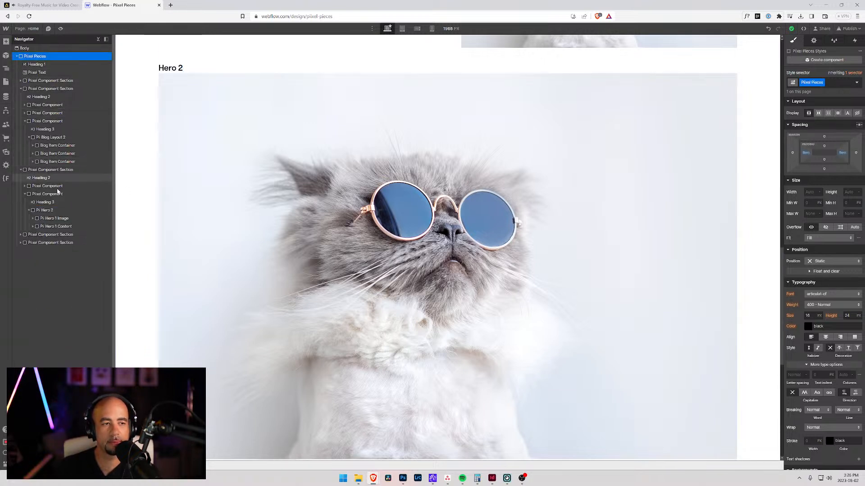
# Step: Insert a div block into Pii Hero 2 and place it as the first child, above the image block
pyautogui.click(44, 211)
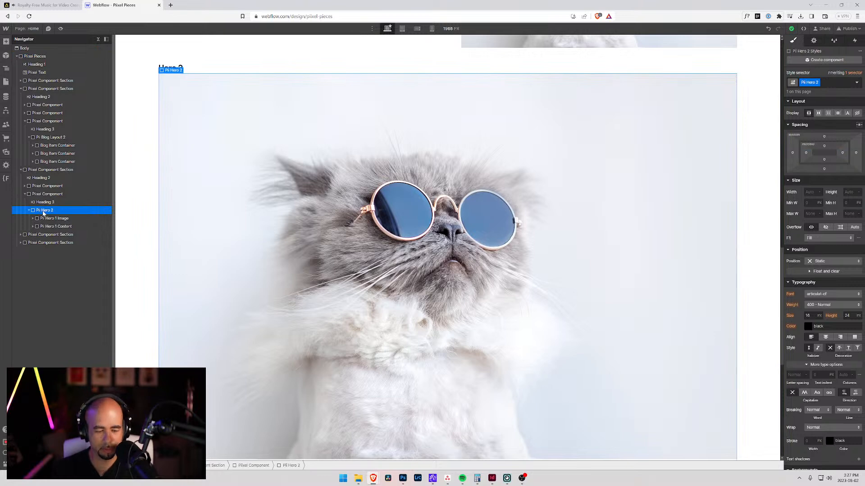
pyautogui.hotkey('ctrl', 'k')
pyautogui.write('div')
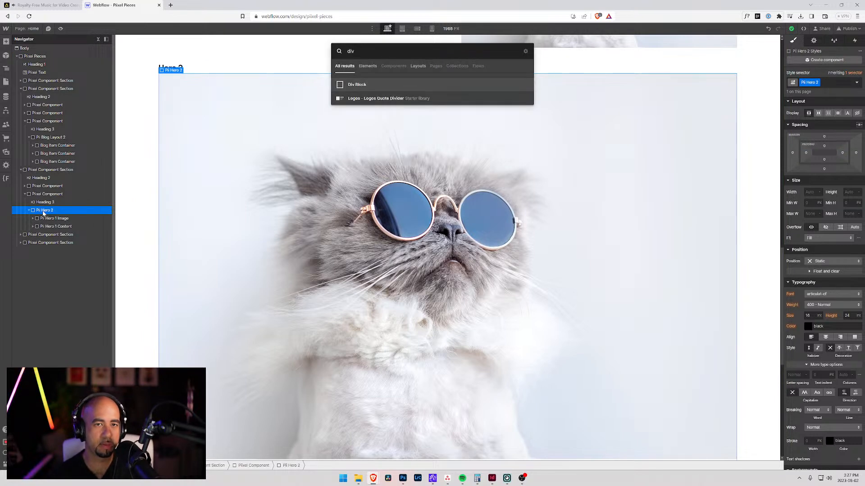
pyautogui.press('Return')
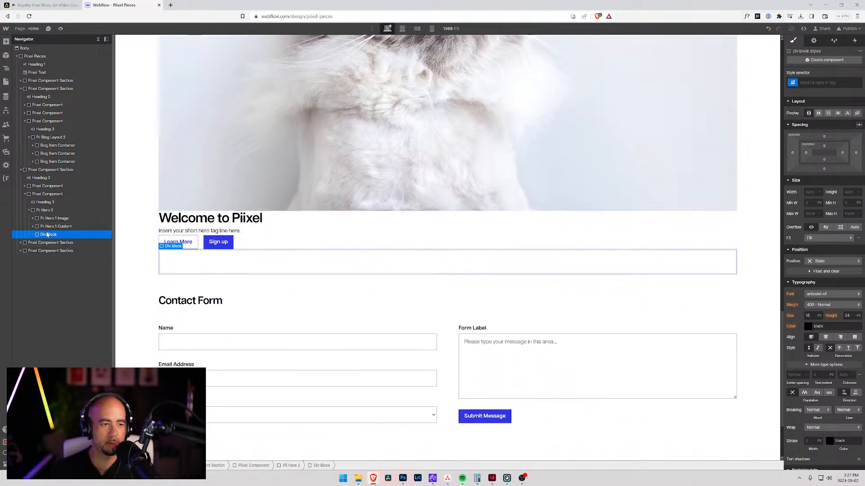
pyautogui.moveTo(44, 220); pyautogui.dragTo(43, 216)
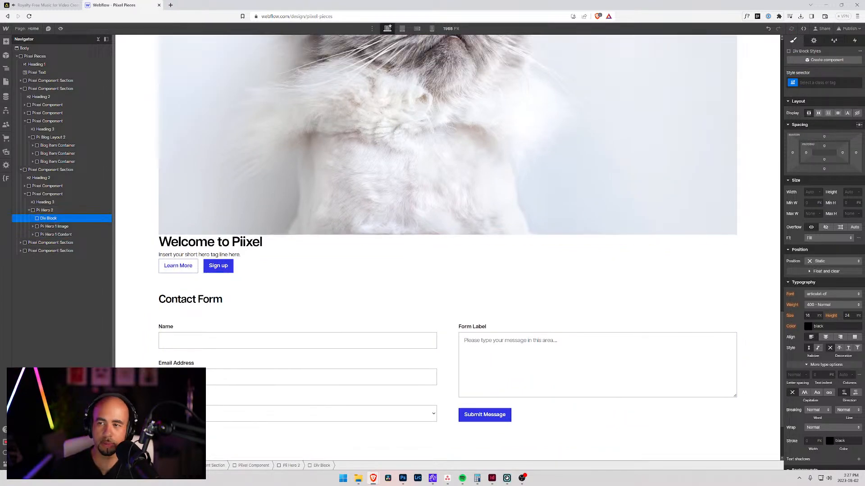
# Step: Give the new div block the class "Pii Hero 2 Background"
pyautogui.click(824, 83)
pyautogui.write('Pii Hero')
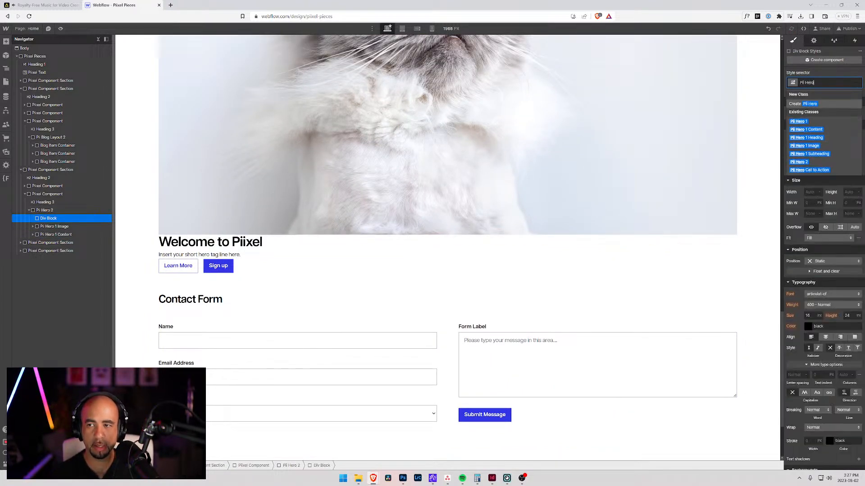
pyautogui.write(' 2 Backgrou')
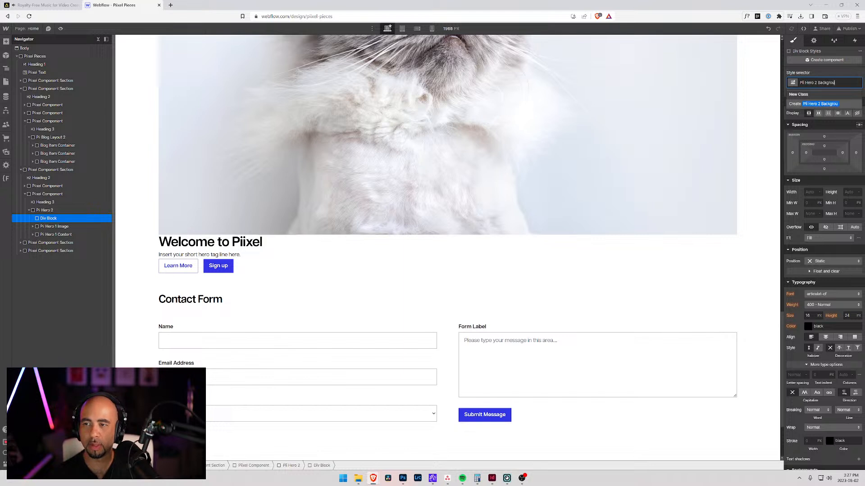
pyautogui.write('nd')
pyautogui.press('Return')
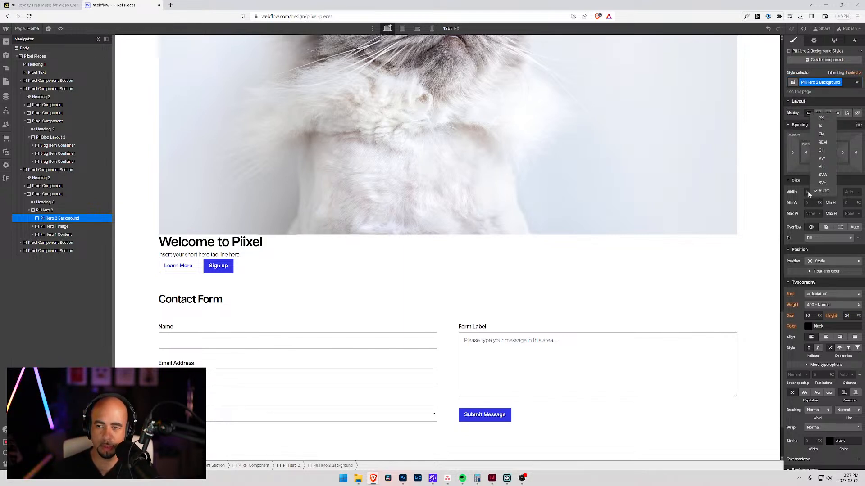
# Step: Set both the width and the height of the Pii Hero 2 Background block to 100%
pyautogui.click(812, 192)
pyautogui.write('100%')
pyautogui.press('Tab')
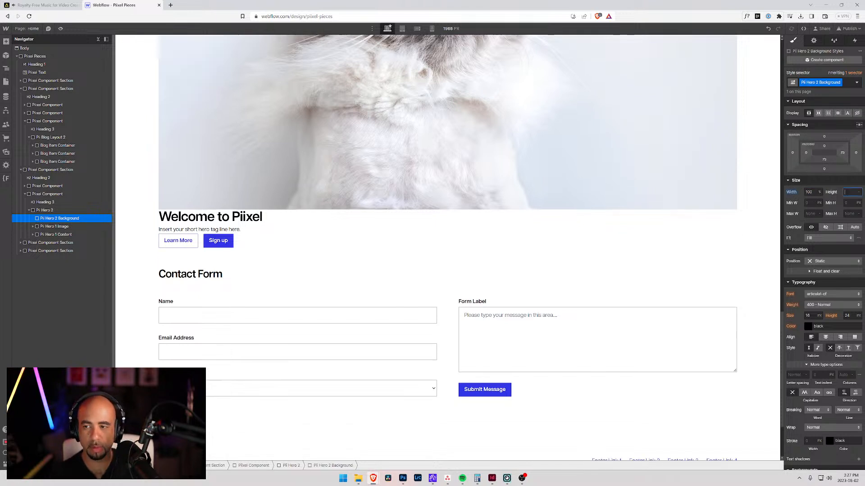
pyautogui.write('100%')
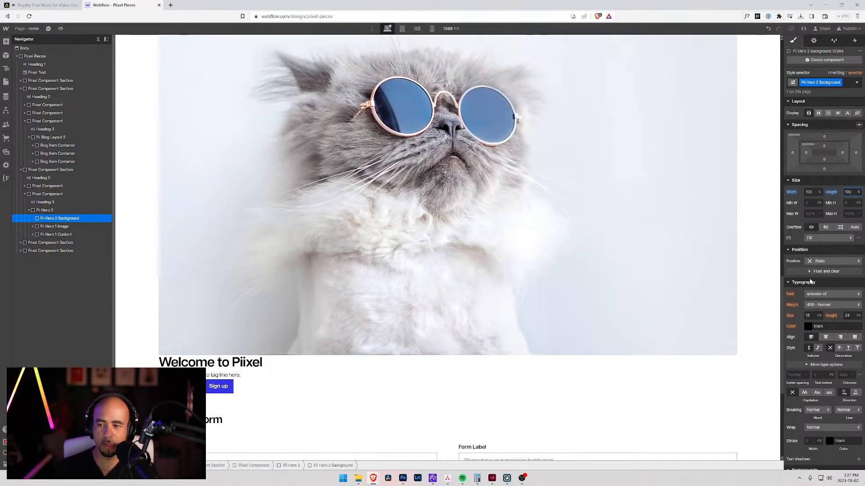
pyautogui.scroll(-3, 805, 299)
pyautogui.scroll(3, 804, 299)
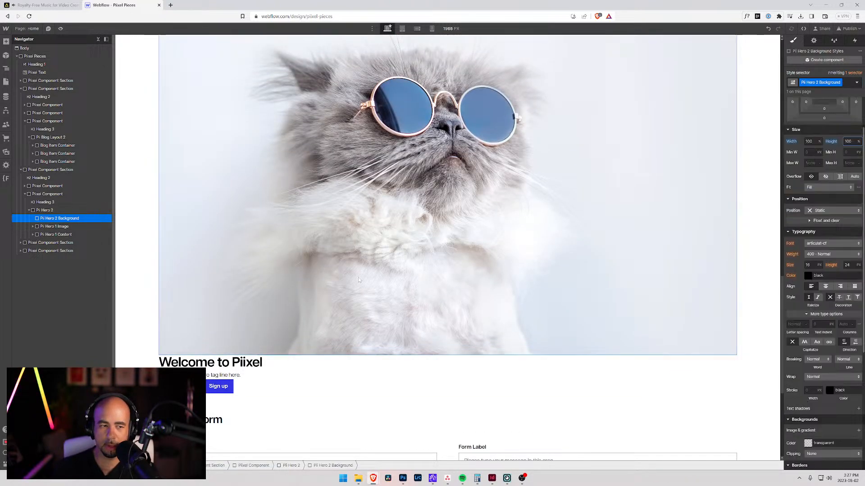
# Step: Delete the Pii Hero 1 Image block from inside Pii Hero 2
pyautogui.click(40, 235)
pyautogui.click(33, 226)
pyautogui.click(33, 227)
pyautogui.click(53, 227)
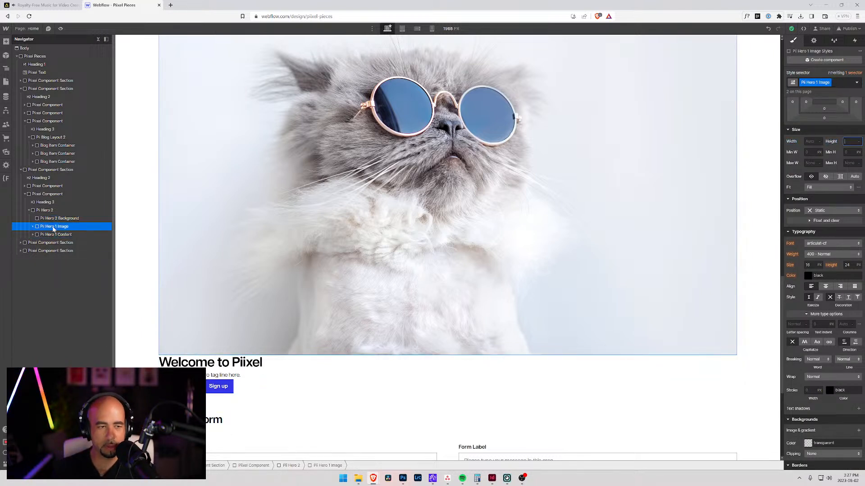
pyautogui.rightClick(36, 229)
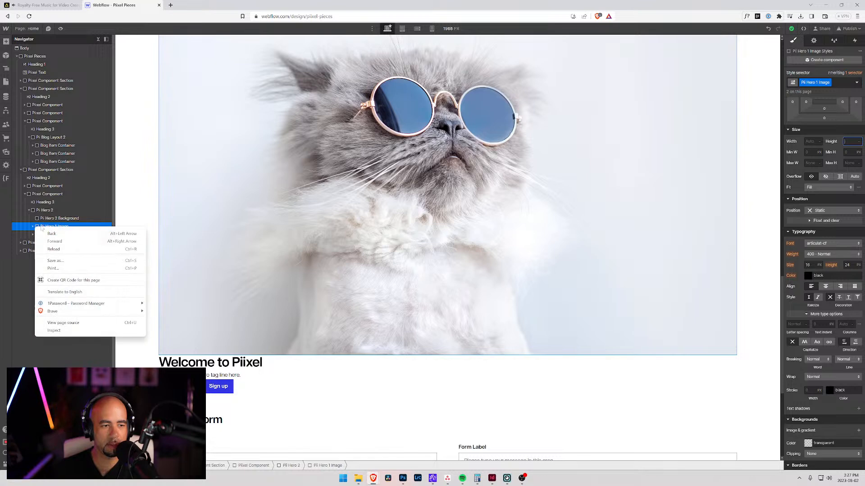
pyautogui.click(71, 224)
pyautogui.rightClick(176, 165)
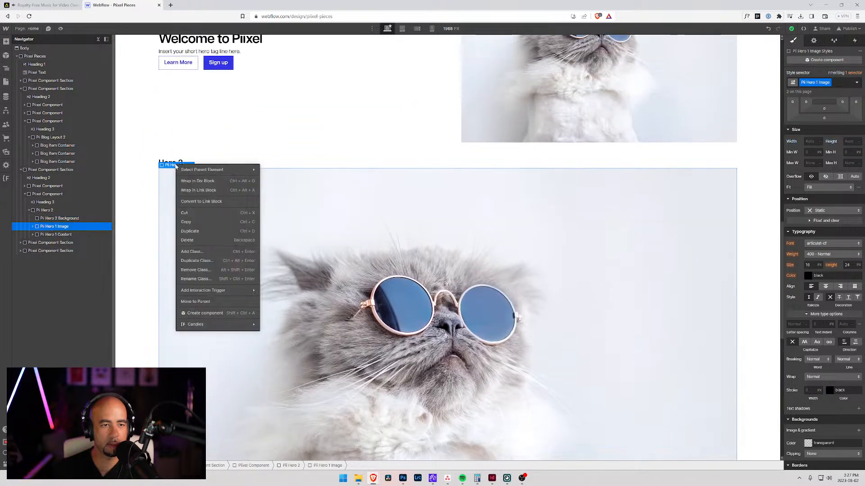
pyautogui.click(199, 241)
# Step: Set the position of the Pii Hero 2 block to Relative
pyautogui.click(68, 218)
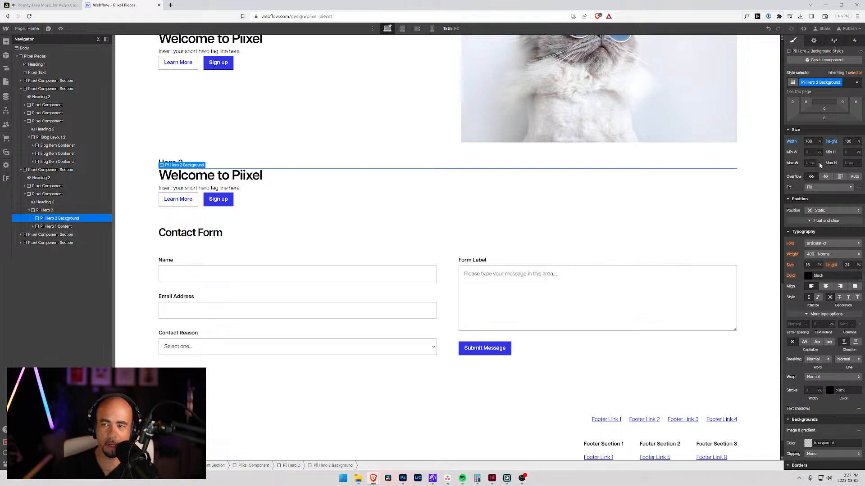
pyautogui.click(48, 211)
pyautogui.click(831, 210)
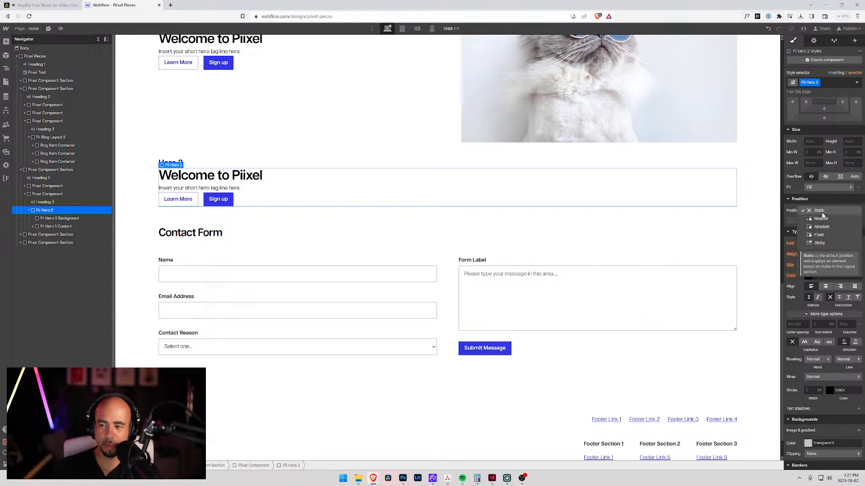
pyautogui.click(820, 219)
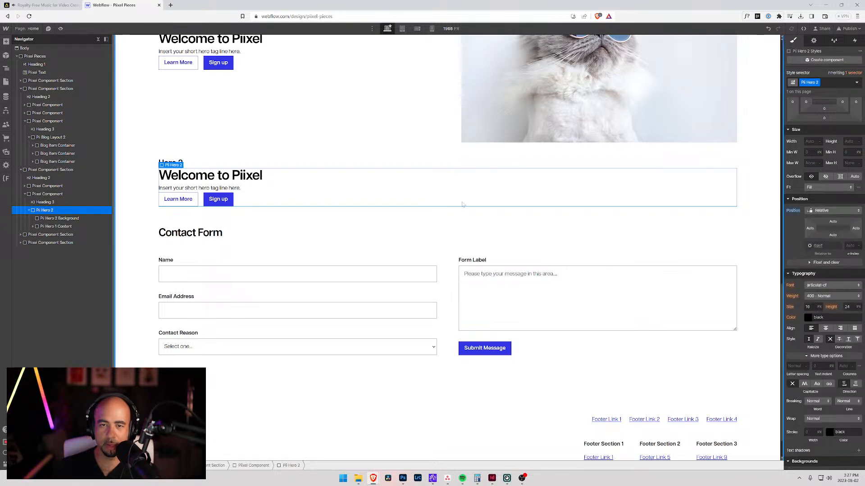
# Step: Position the Pii Hero 2 Background block absolutely, with all four offsets at 0% so it fills Pii Hero 2
pyautogui.click(59, 219)
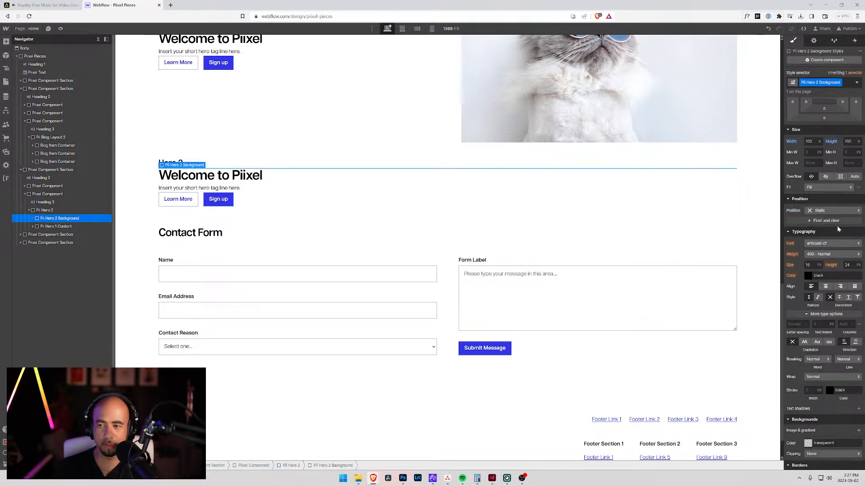
pyautogui.click(825, 210)
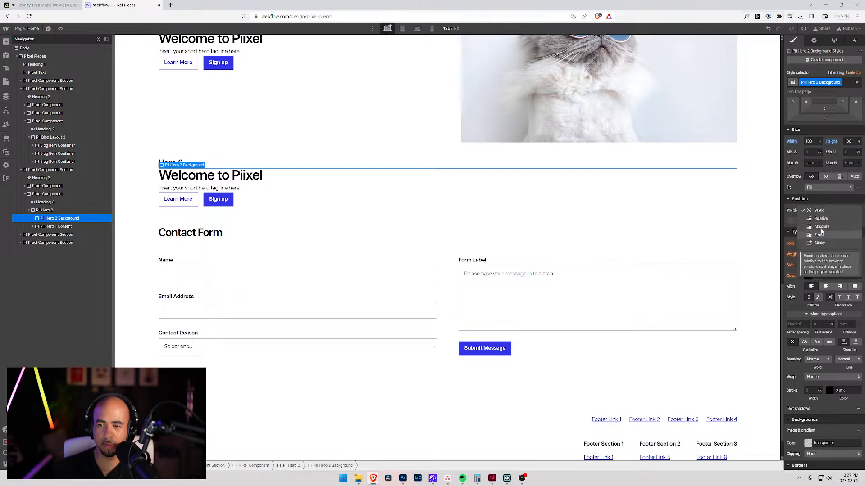
pyautogui.click(820, 227)
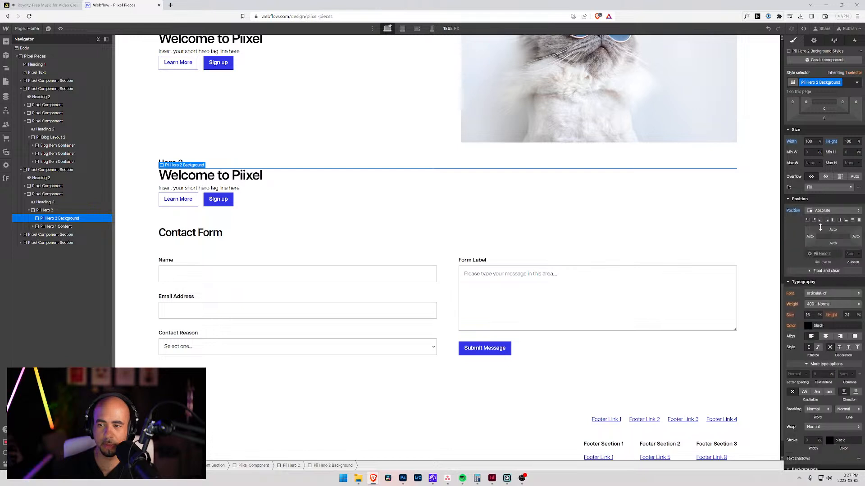
pyautogui.click(857, 220)
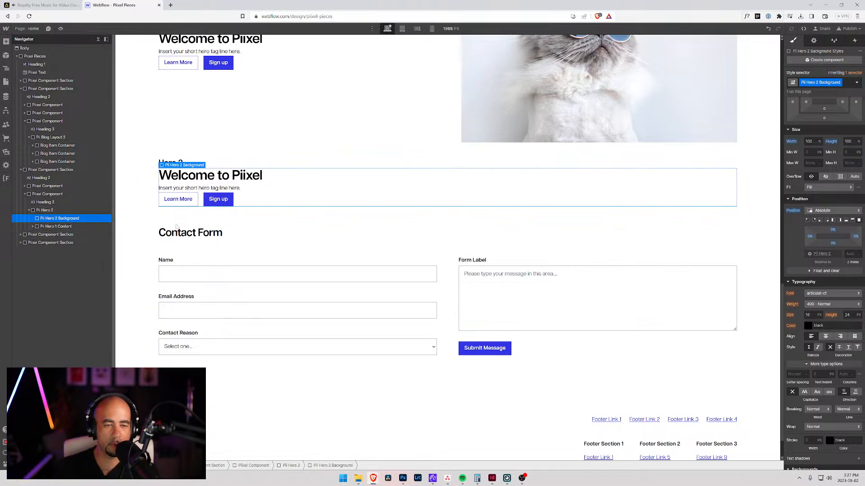
# Step: Give the Pii Hero 2 Background block the AdobeStock cat photo as its background image, centered at 50%/50% and sized to Cover
pyautogui.scroll(-2, 819, 344)
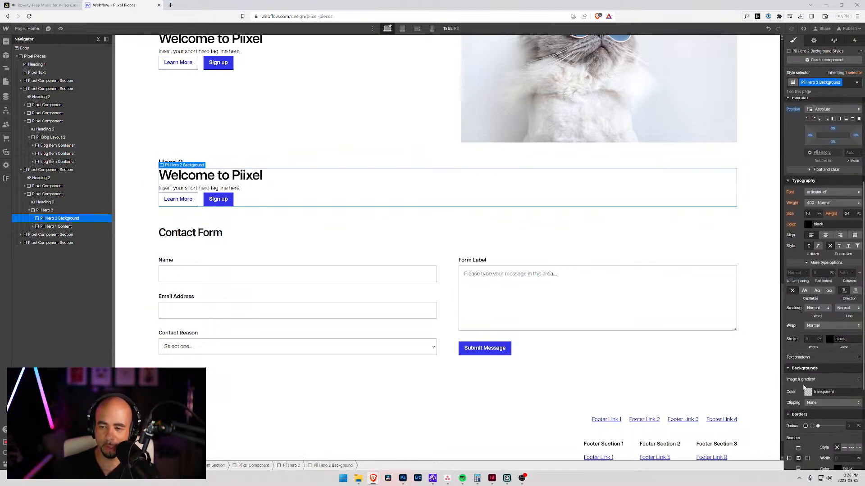
pyautogui.click(857, 379)
pyautogui.click(832, 295)
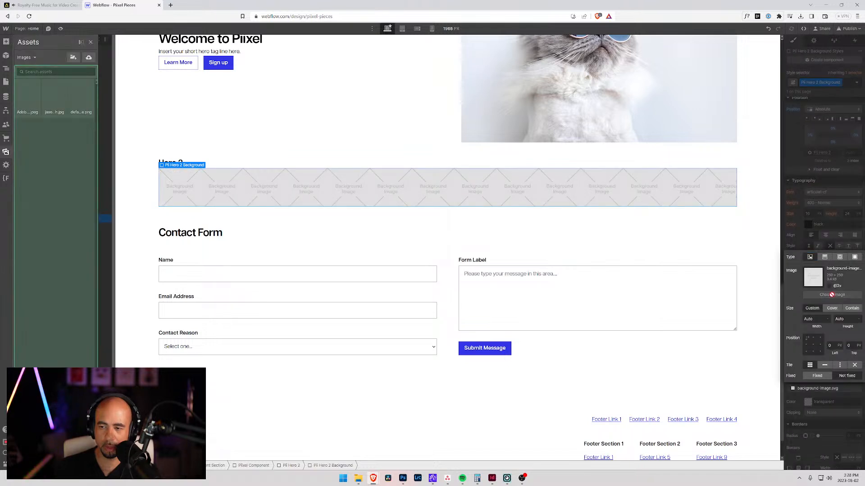
pyautogui.click(29, 107)
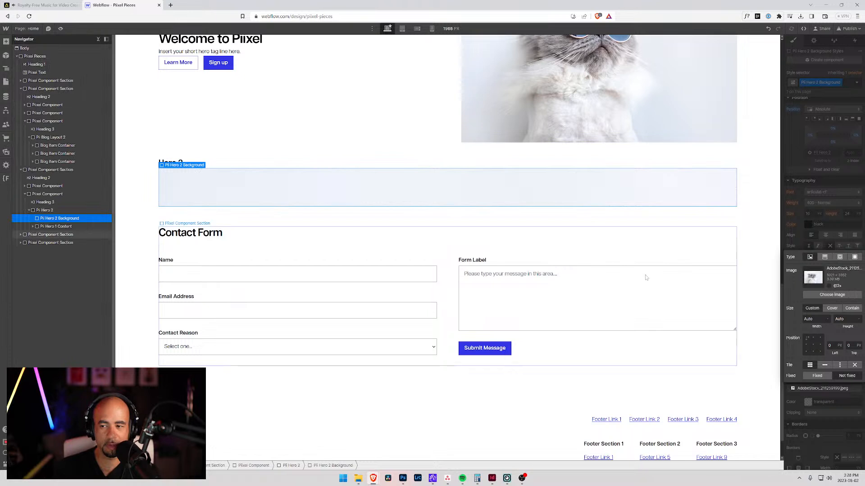
pyautogui.click(814, 346)
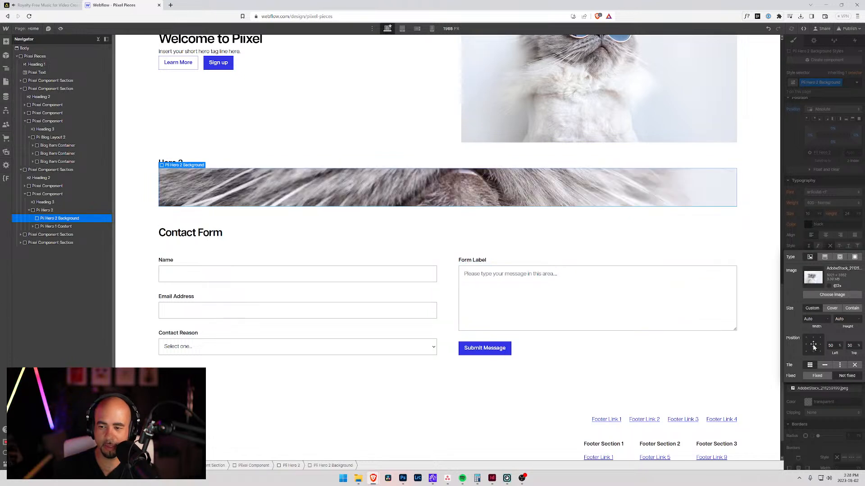
pyautogui.click(832, 308)
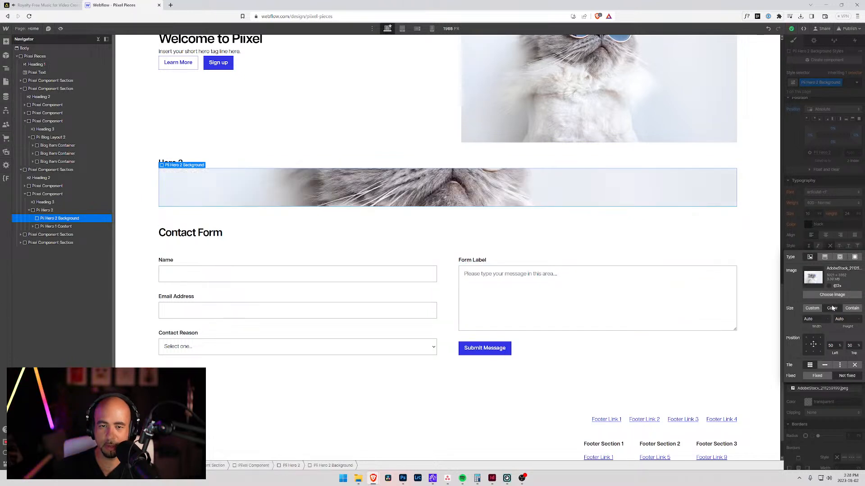
# Step: Set the z-index of the Pii Hero 2 Background block to -1
pyautogui.click(39, 227)
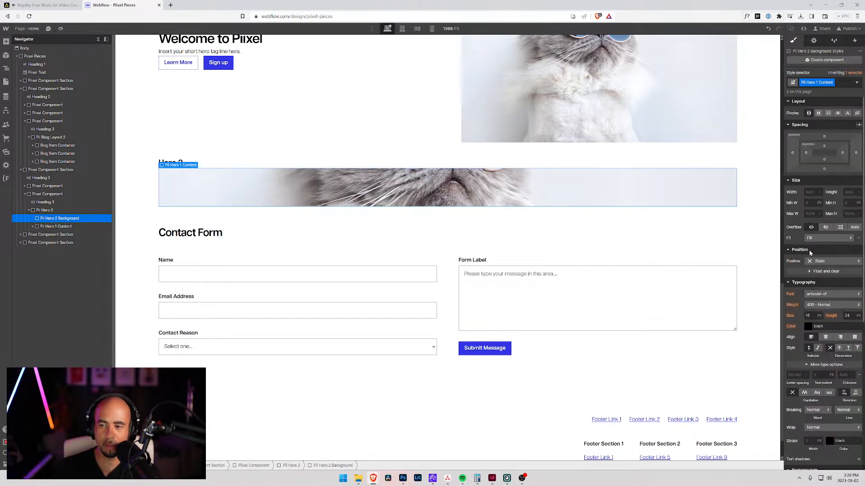
pyautogui.click(43, 218)
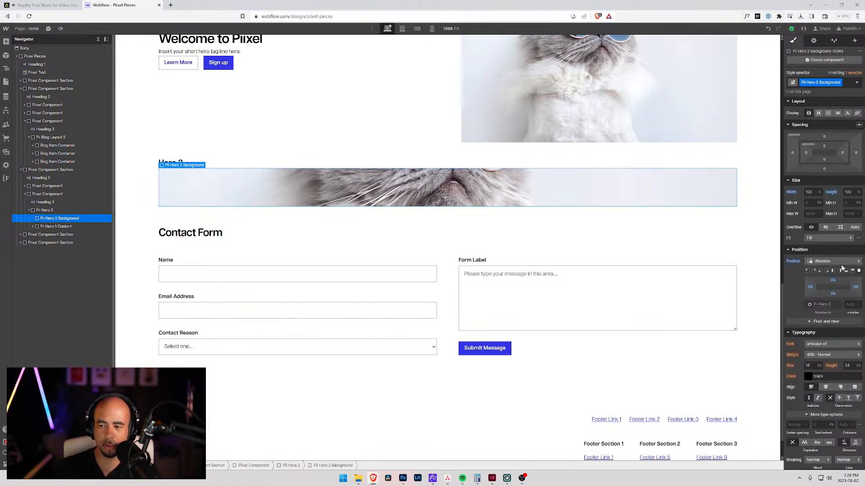
pyautogui.click(850, 305)
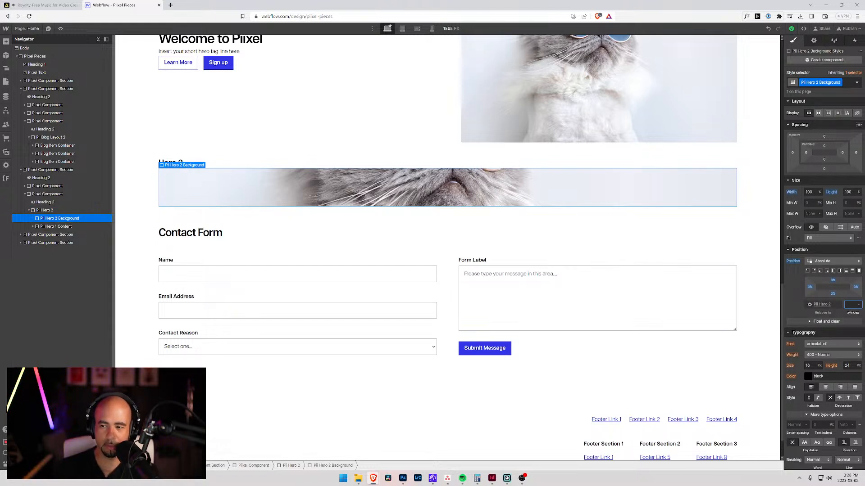
pyautogui.write('-1')
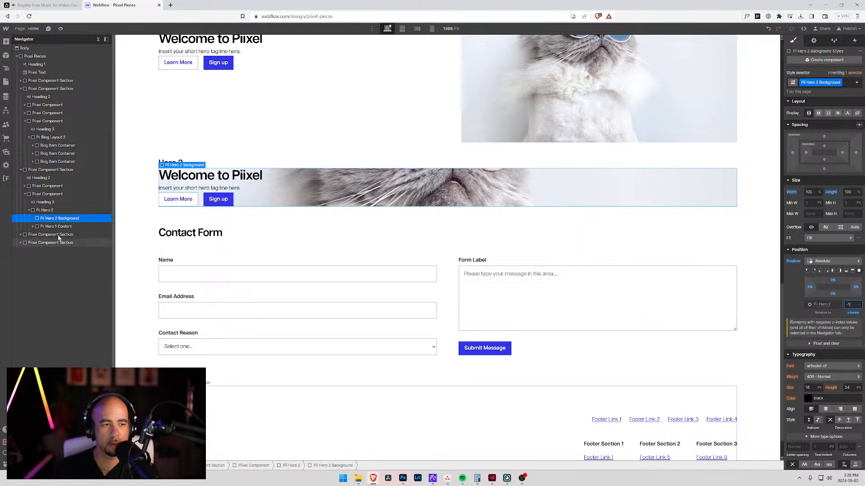
# Step: Set the top and bottom padding of the Pii Hero 2 block to 10rem each
pyautogui.click(47, 211)
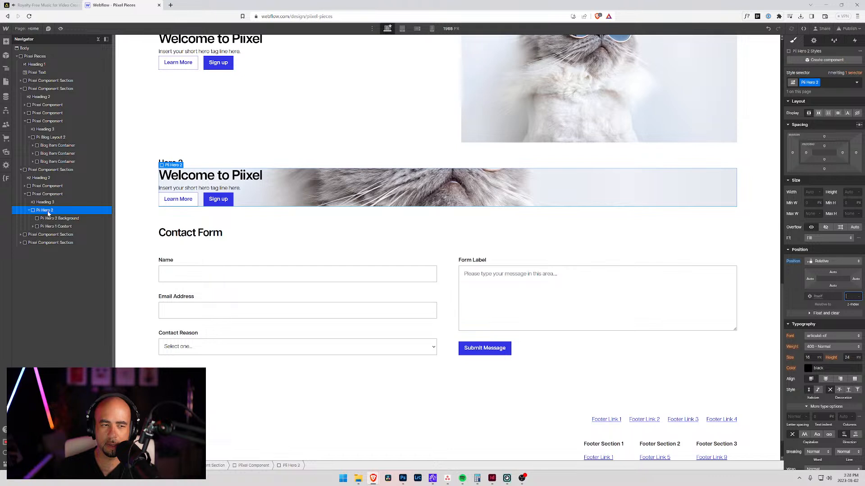
pyautogui.click(824, 147)
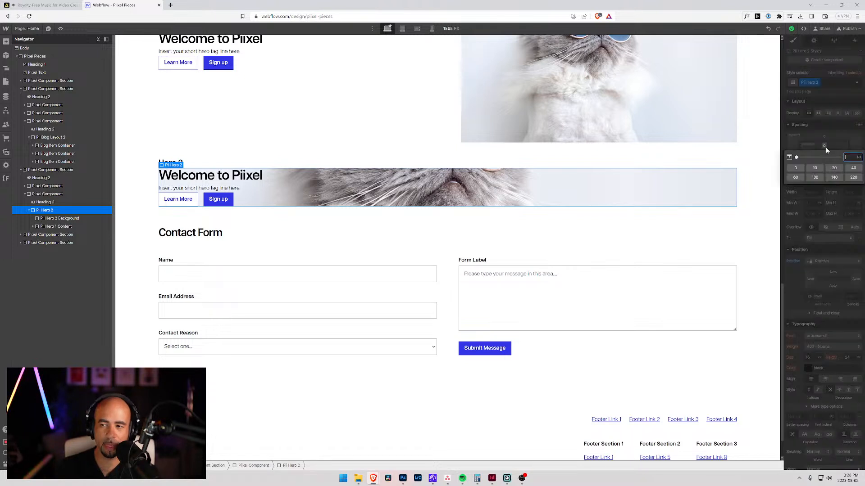
pyautogui.write('10re')
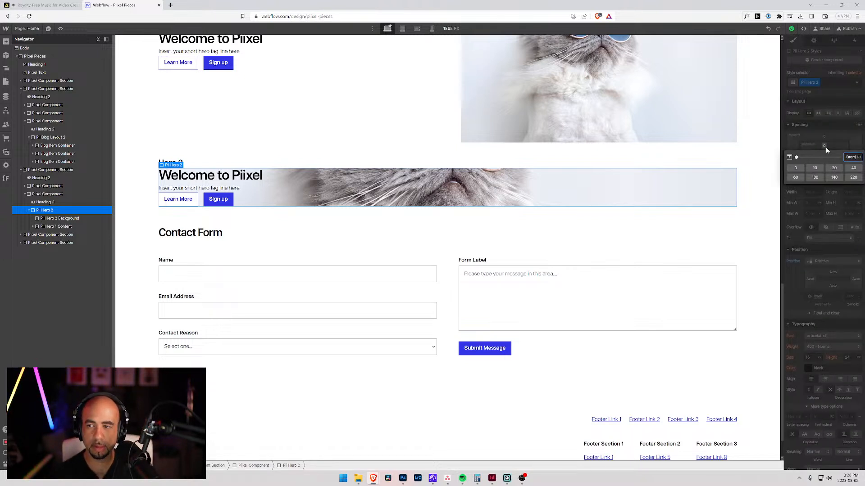
pyautogui.write('m')
pyautogui.press('Return')
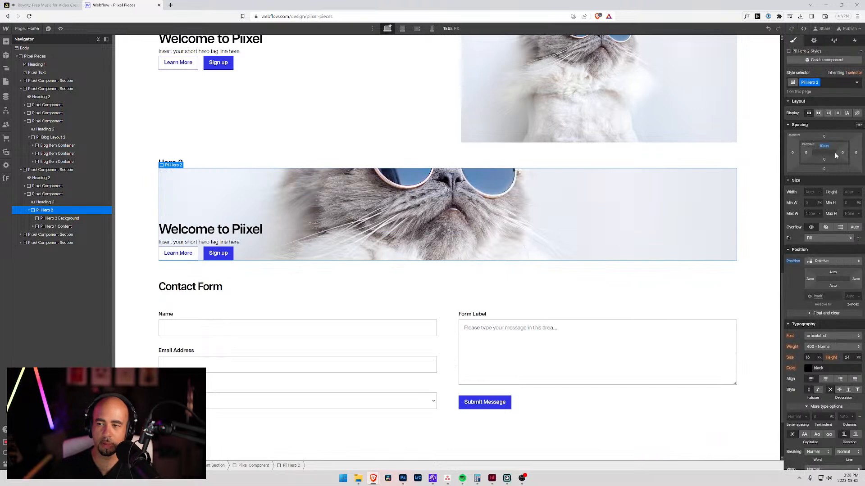
pyautogui.click(823, 159)
pyautogui.write('10')
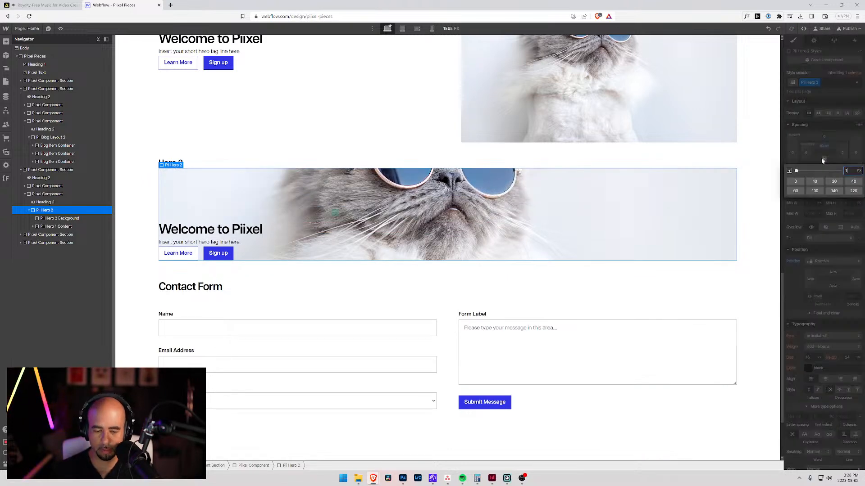
pyautogui.write('m')
pyautogui.press('Return')
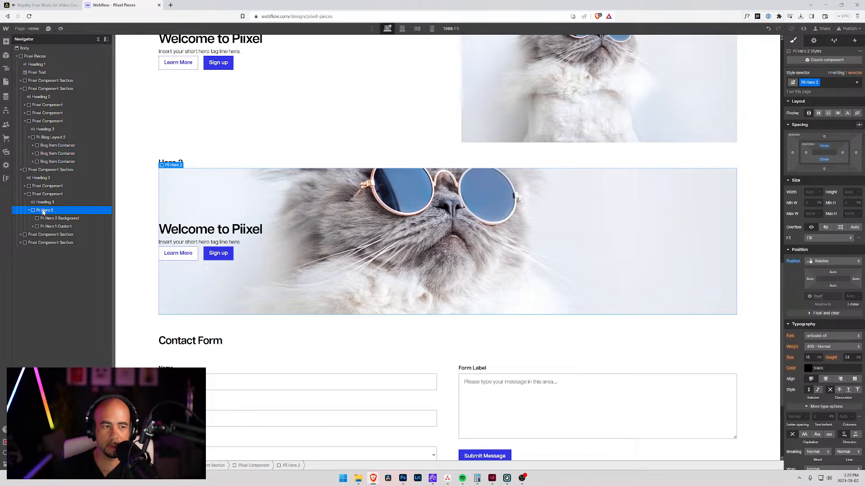
# Step: Replace the Pii Hero 1 Content class on Pii Hero 2's content block with a new class "Pii 2 Hero Content"
pyautogui.click(41, 227)
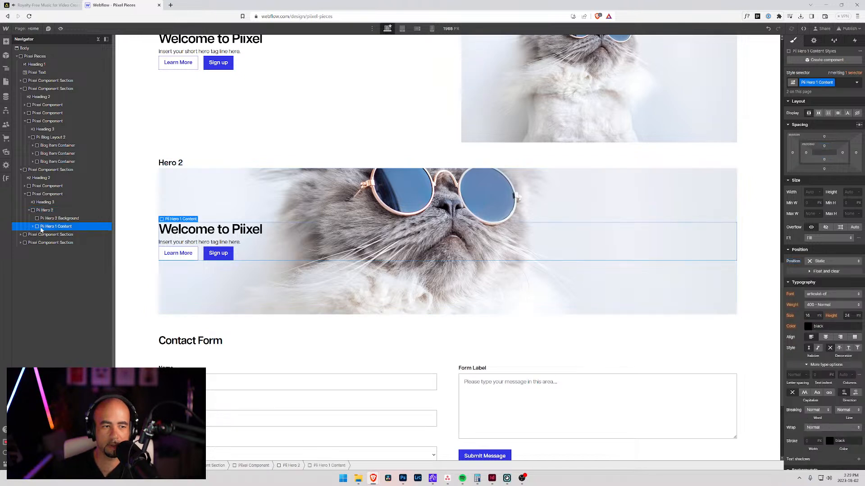
pyautogui.click(837, 82)
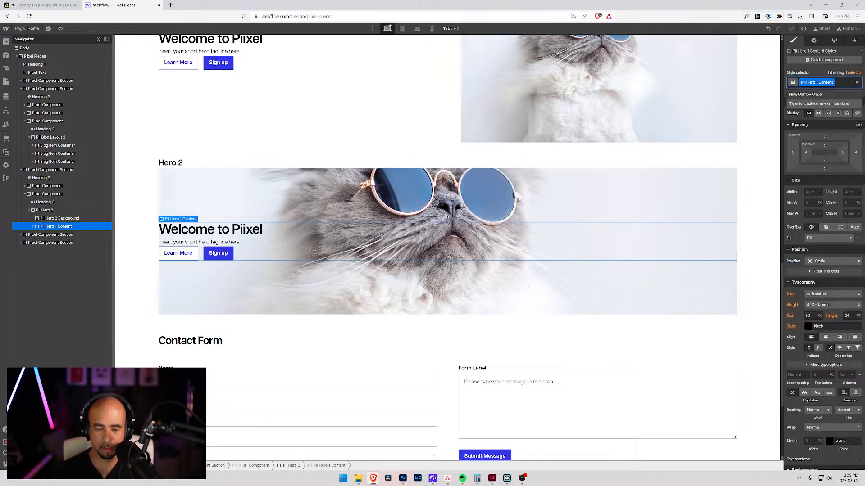
pyautogui.press('BackSpace')
pyautogui.write('Pii 2 Hero')
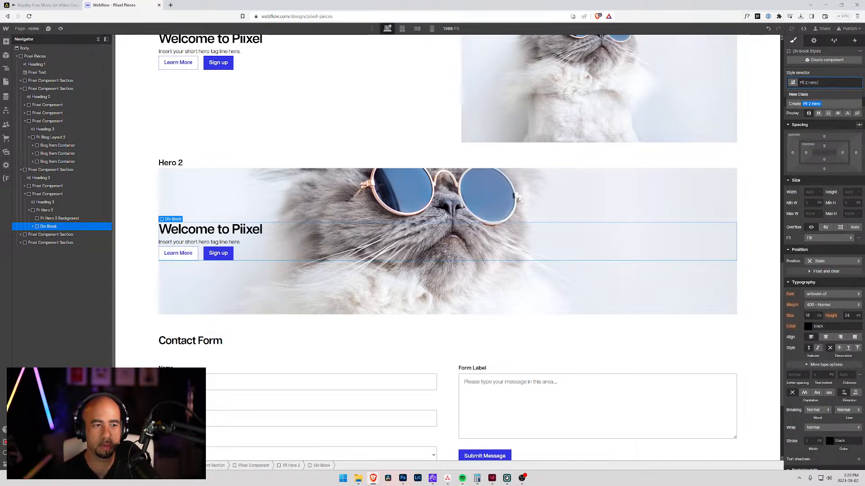
pyautogui.write(' Content')
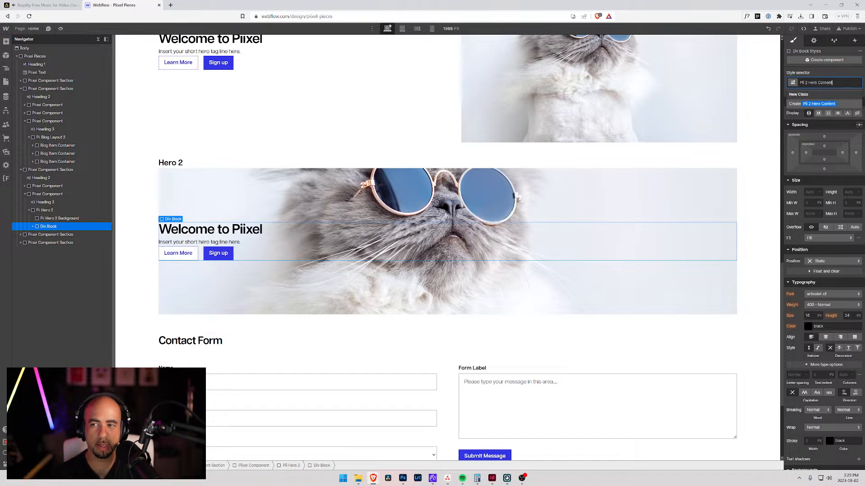
pyautogui.press('Return')
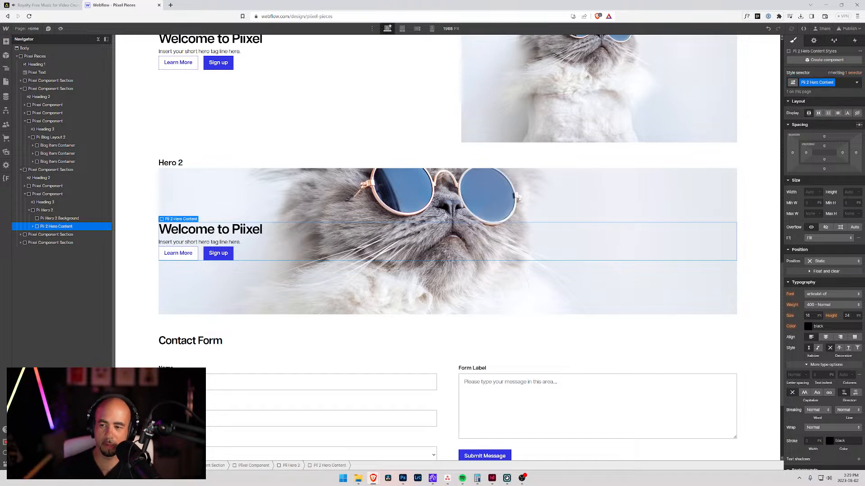
# Step: Try a flex display on the Pii 2 Hero Content block, reset it, and center-align the block's text instead
pyautogui.click(818, 113)
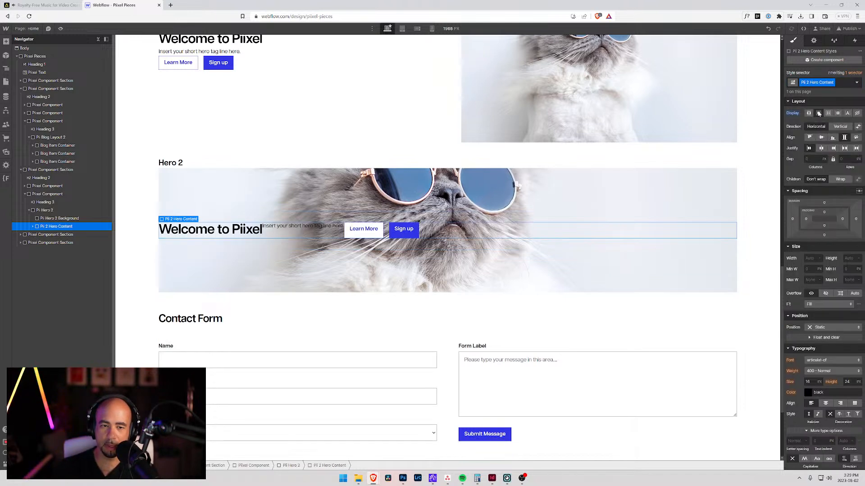
pyautogui.keyDown('alt'); pyautogui.click(793, 116); pyautogui.keyUp('alt')
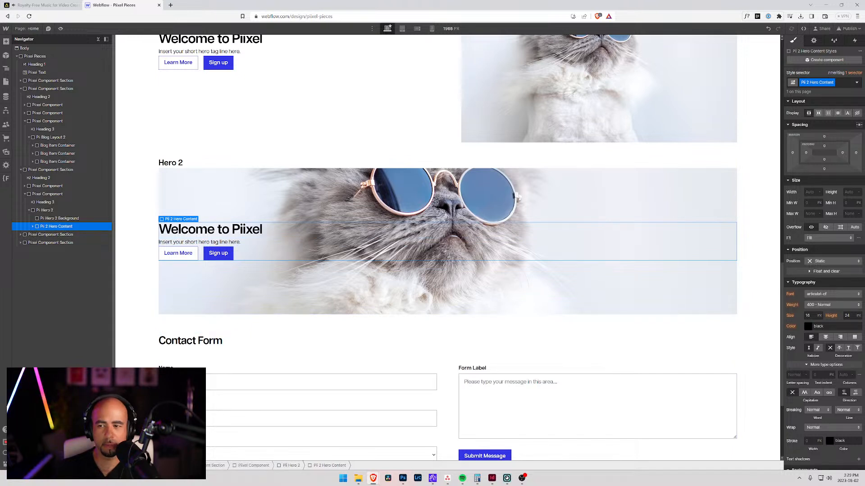
pyautogui.click(826, 338)
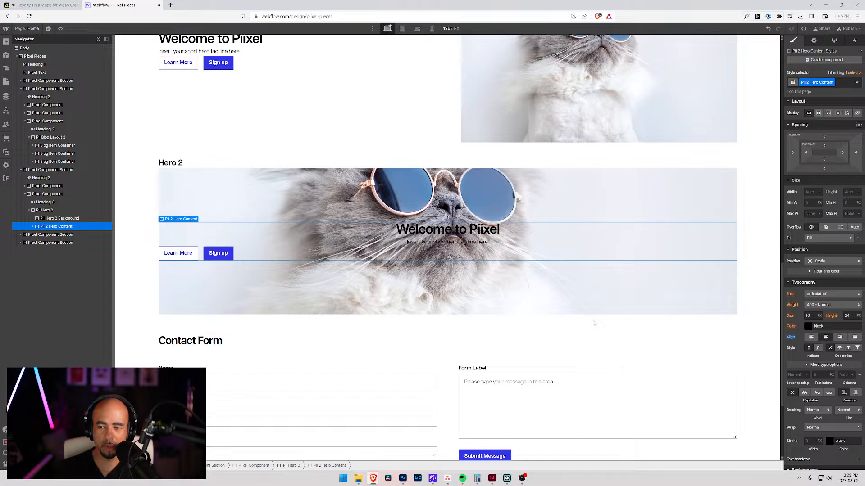
# Step: Try centering the Learn More and Sign up buttons in Hero 2's shared Pii Hero Call to Action block, and reset the justification
pyautogui.click(34, 226)
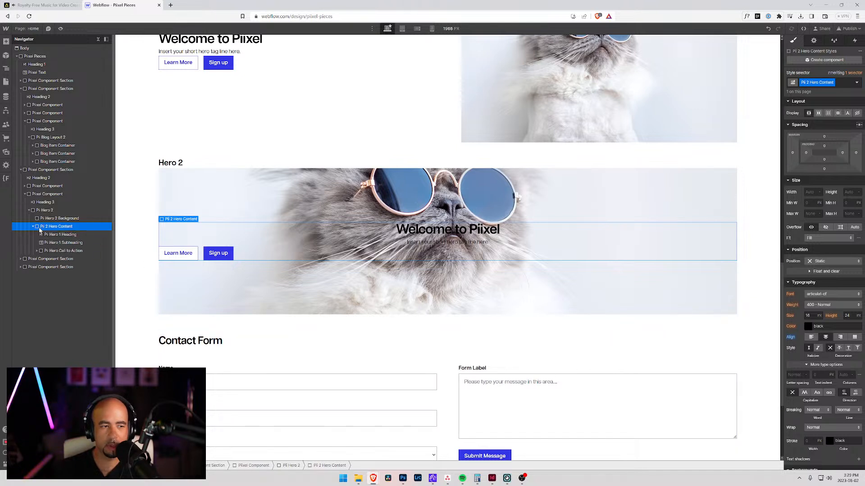
pyautogui.click(46, 250)
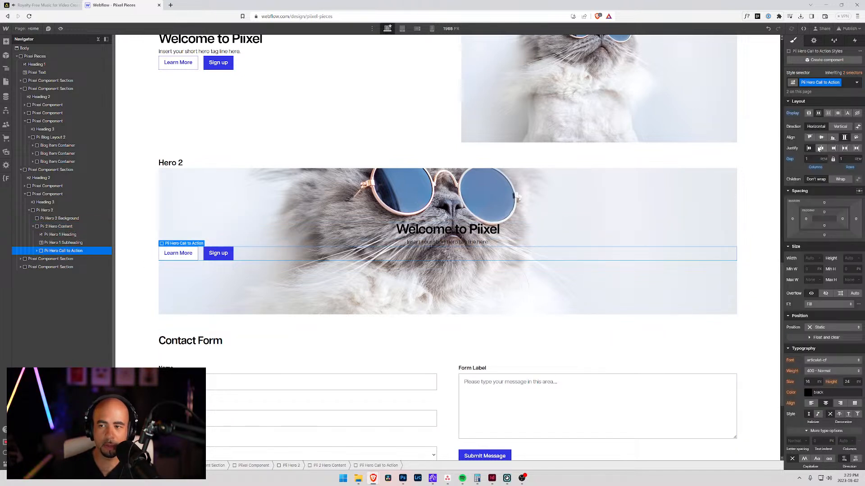
pyautogui.click(820, 149)
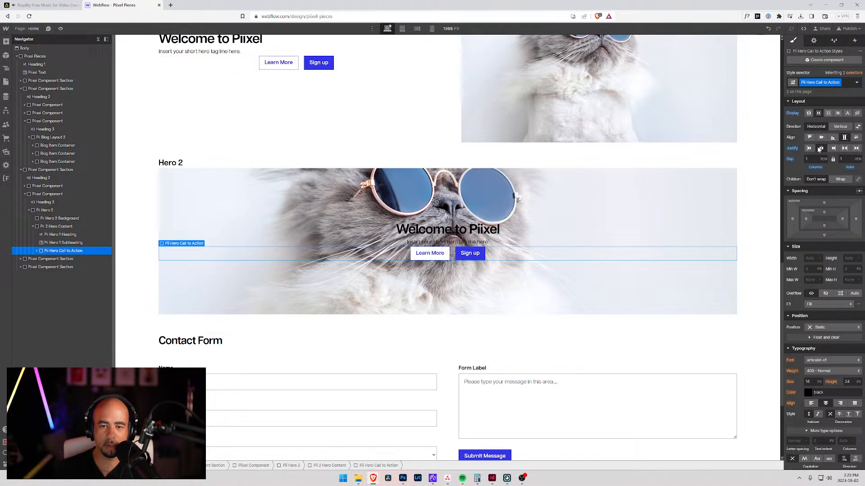
pyautogui.click(821, 149)
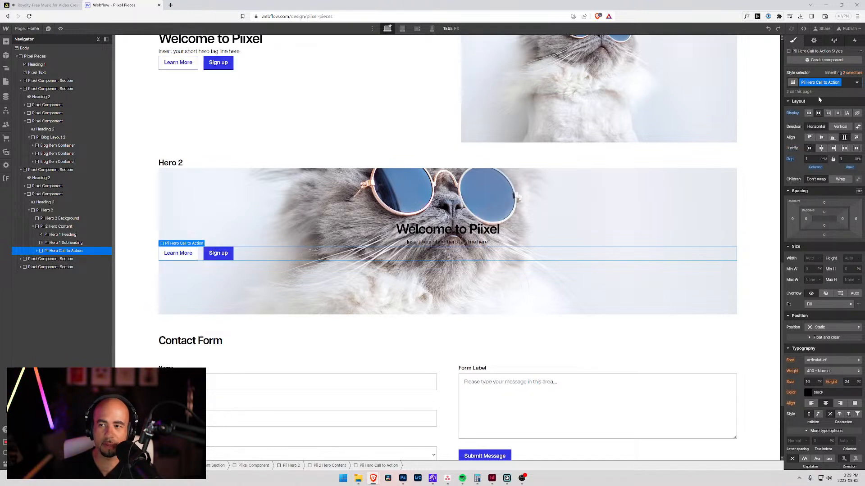
# Step: Remove the Pii Hero Call to Action class from Hero 2's button block and enter "Pii Hero 2 Call to Action" as the class name
pyautogui.moveTo(839, 85)
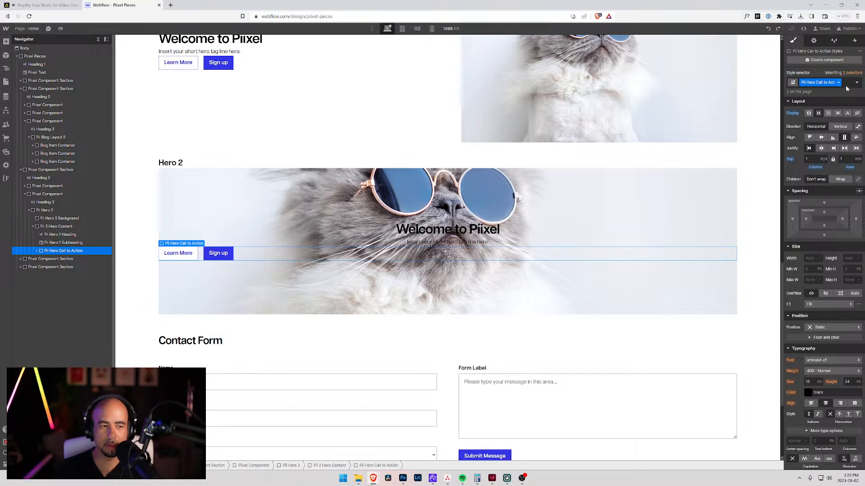
pyautogui.click(847, 83)
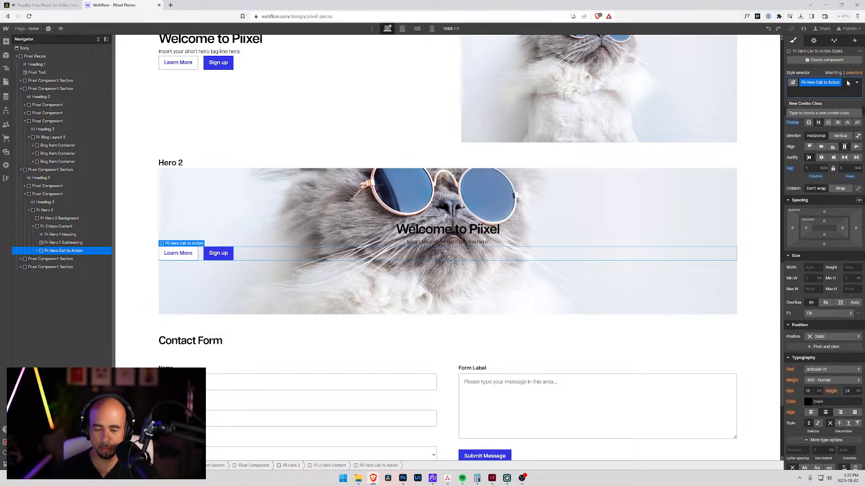
pyautogui.press('BackSpace')
pyautogui.write('Pii')
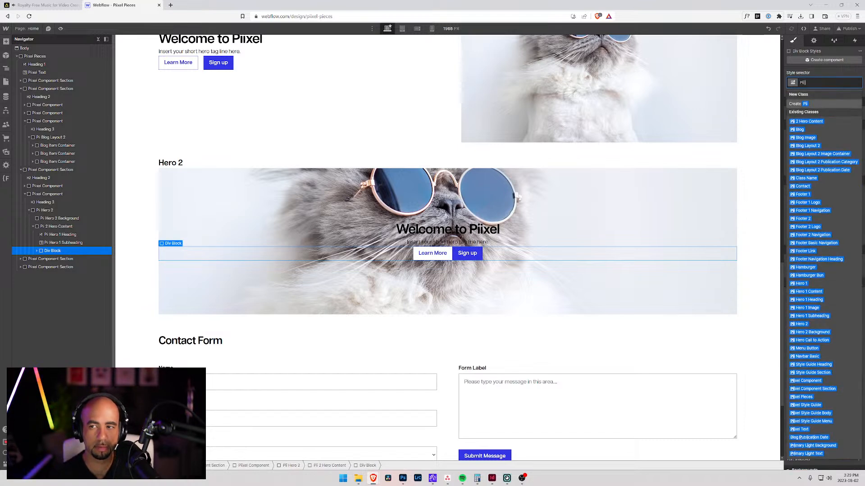
pyautogui.write(' Hero 2')
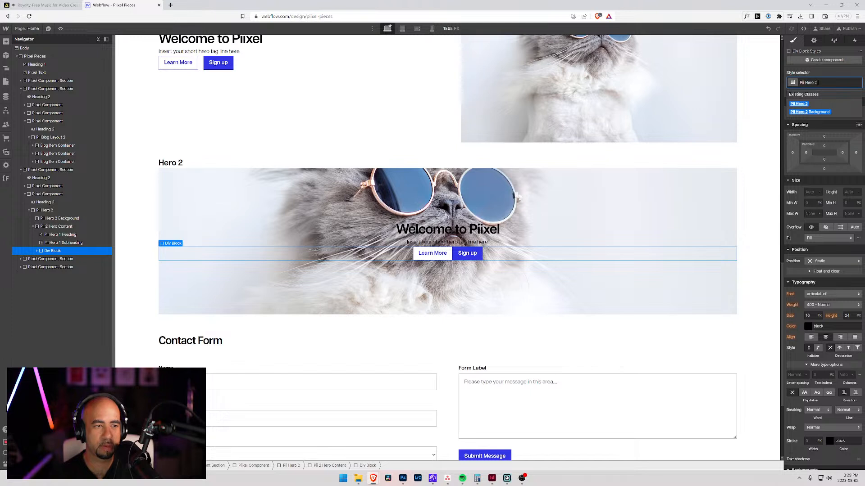
pyautogui.write(' Cal')
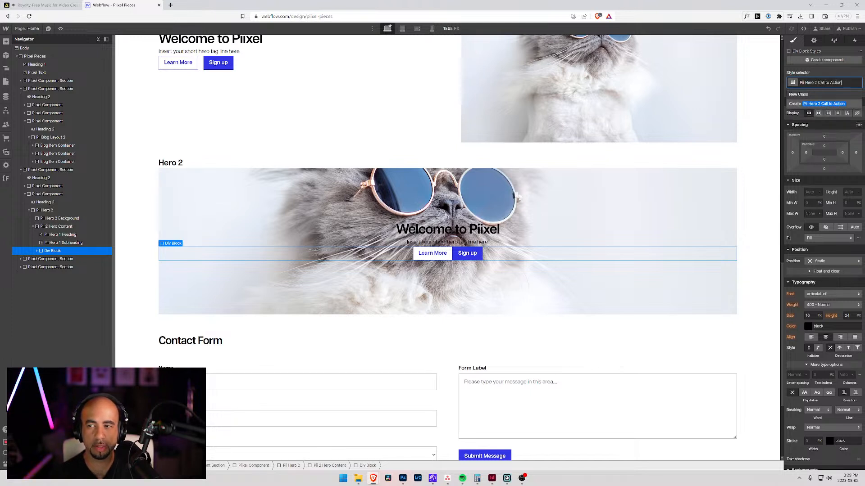
pyautogui.write('l to Action')
# Step: Give Hero 2's button block a horizontal flex display with centered justification and a 1rem gap
pyautogui.click(818, 114)
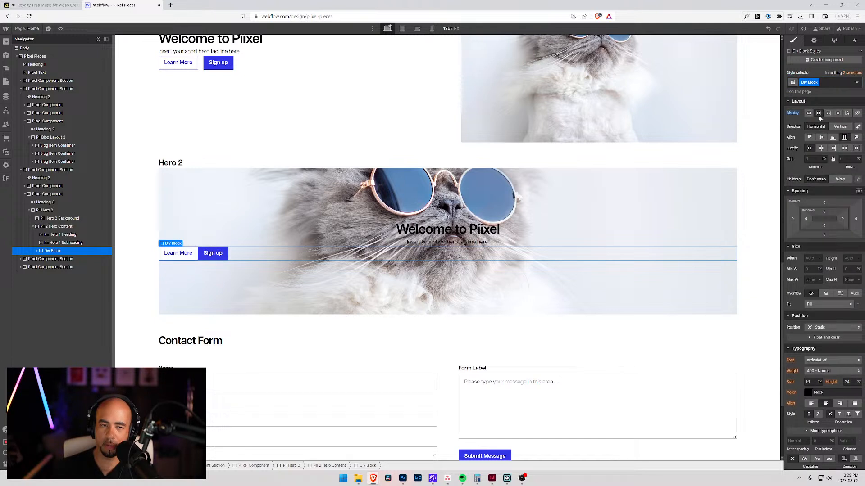
pyautogui.click(821, 148)
pyautogui.click(806, 159)
pyautogui.write('1rem')
pyautogui.press('Tab')
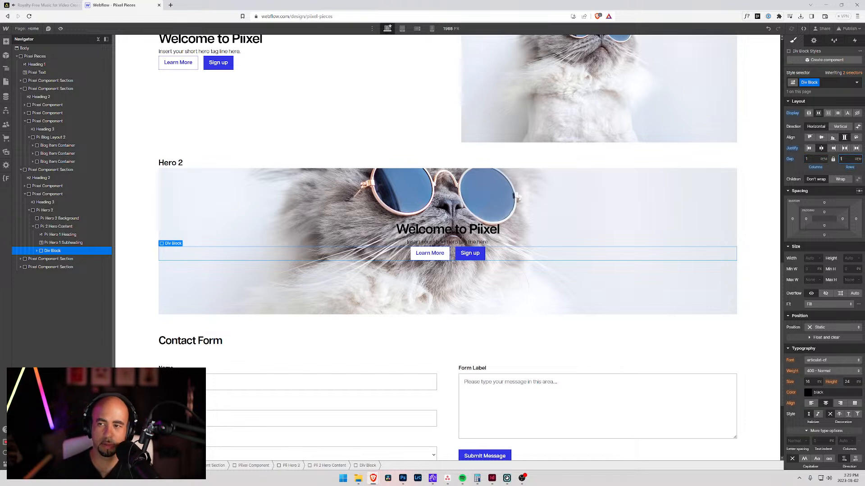
pyautogui.click(789, 174)
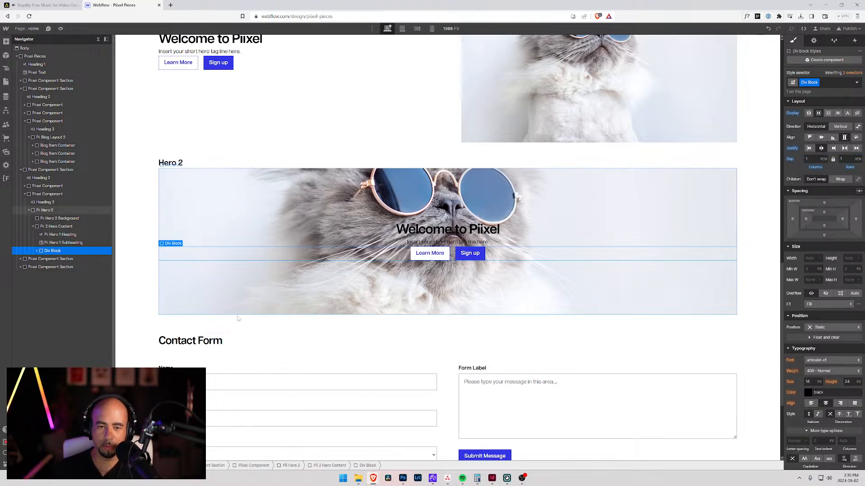
pyautogui.click(365, 340)
pyautogui.click(140, 206)
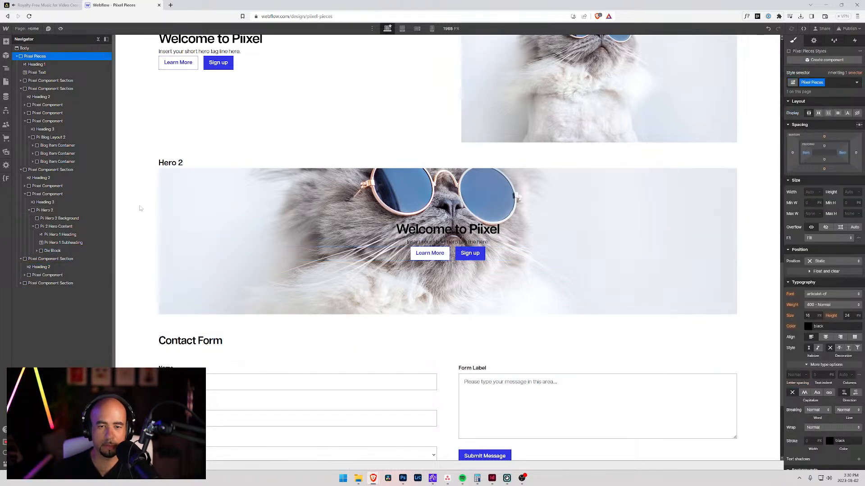
pyautogui.scroll(5, 141, 208)
pyautogui.scroll(-4, 143, 208)
pyautogui.scroll(-1, 143, 208)
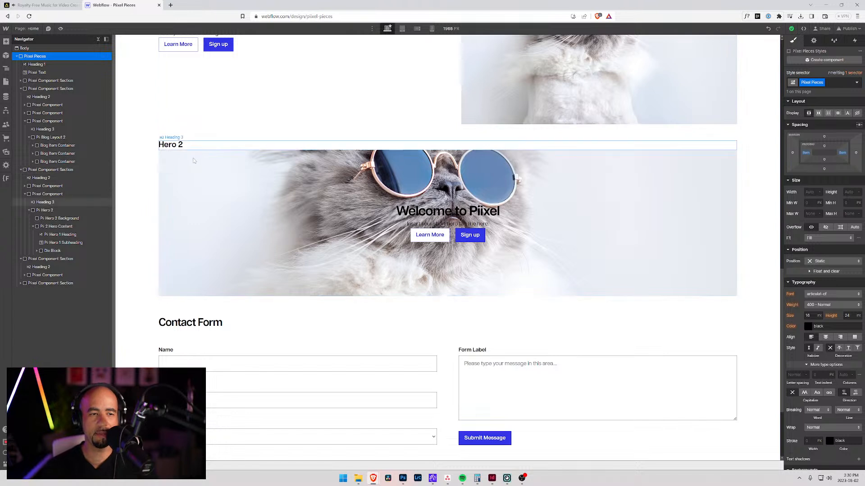
# Step: Try a width of 100 VW and a height of 100 VH on the Pii Hero 2 block
pyautogui.click(42, 210)
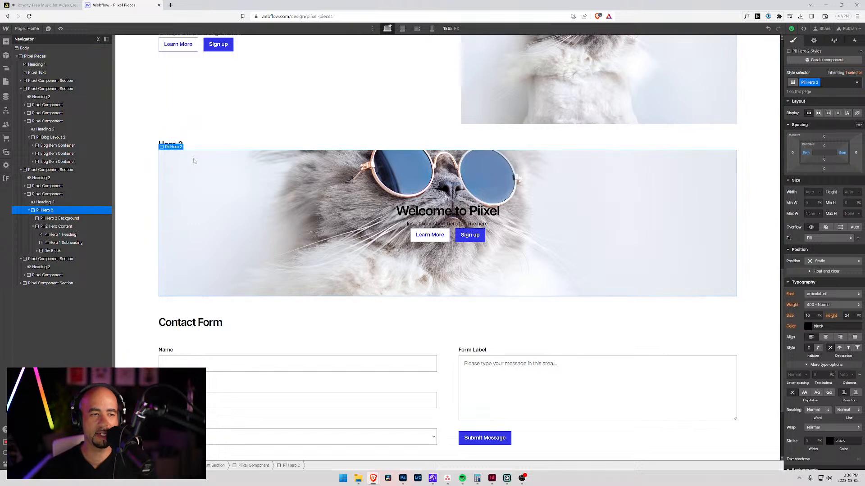
pyautogui.click(48, 220)
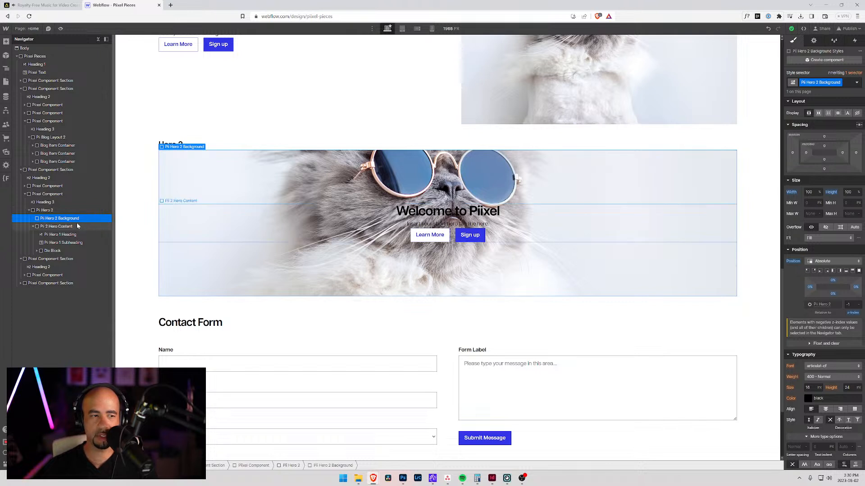
pyautogui.click(44, 210)
pyautogui.click(818, 193)
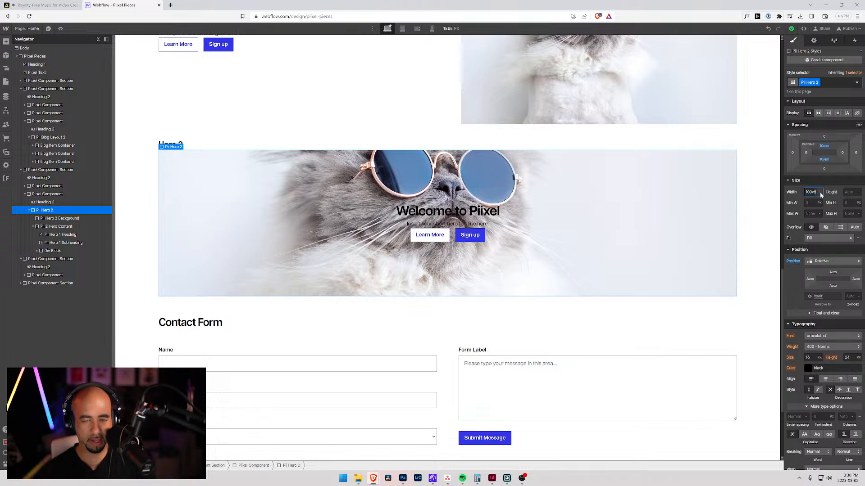
pyautogui.write('100vh')
pyautogui.press('Tab')
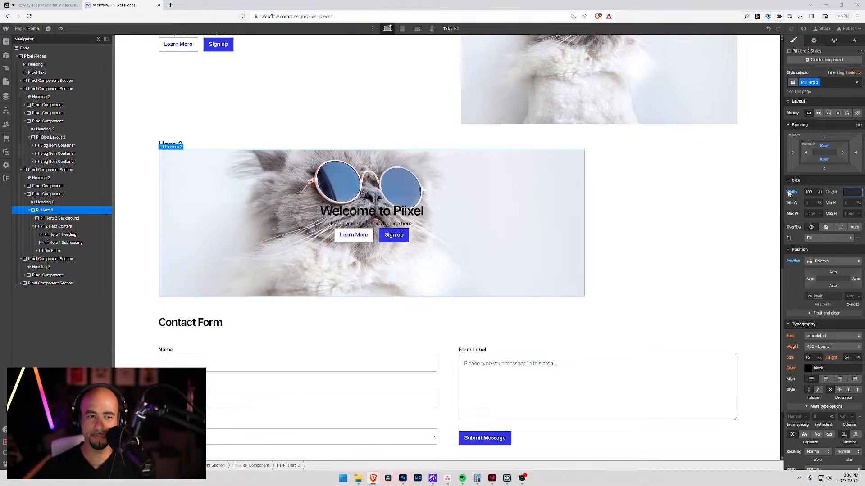
pyautogui.write('100vh')
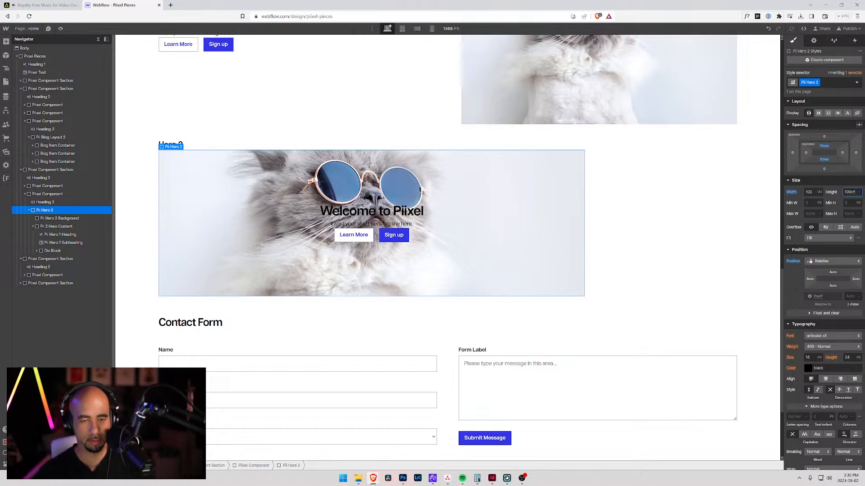
pyautogui.press('Return')
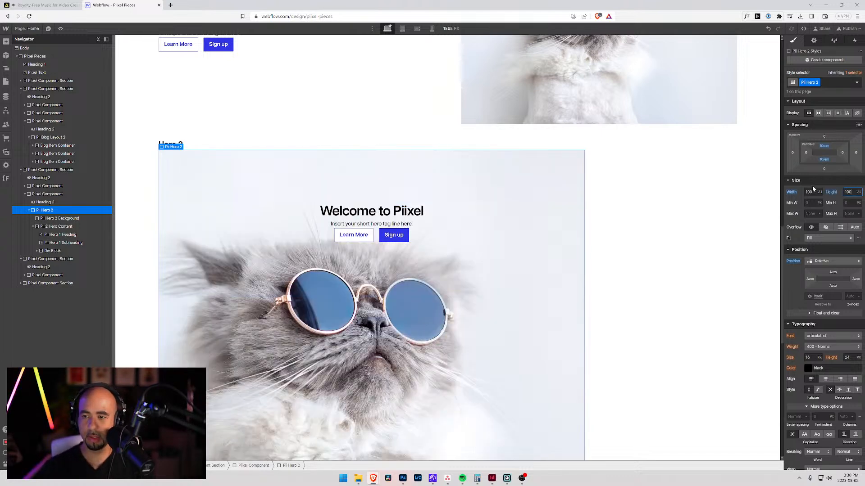
pyautogui.click(820, 192)
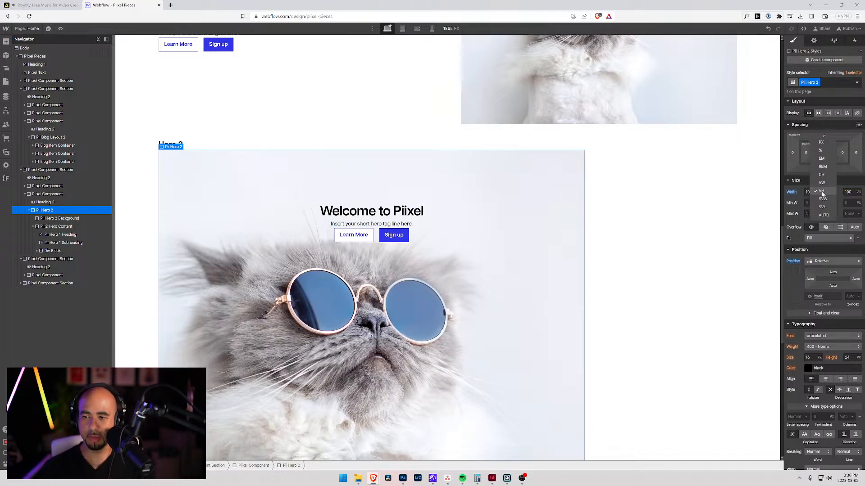
pyautogui.click(822, 183)
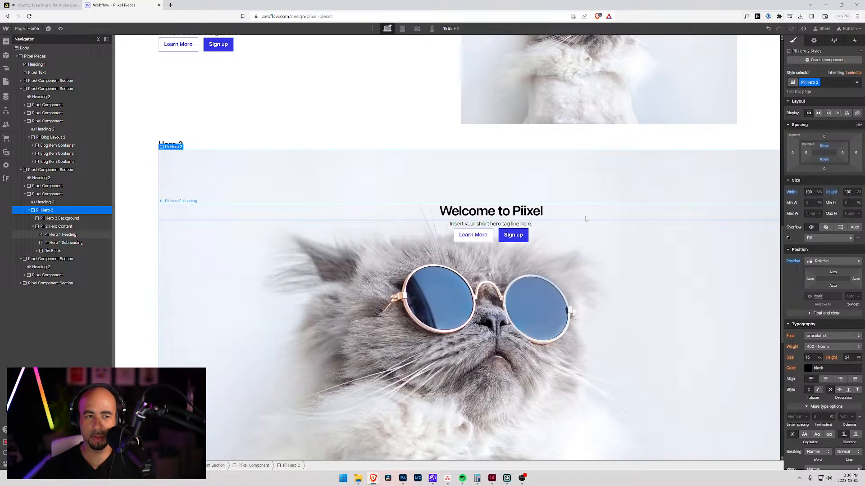
# Step: Examine how the full-viewport Hero 2 sits on the page relative to Hero 1 and the page edges
pyautogui.scroll(-6, 536, 189)
pyautogui.scroll(6, 534, 200)
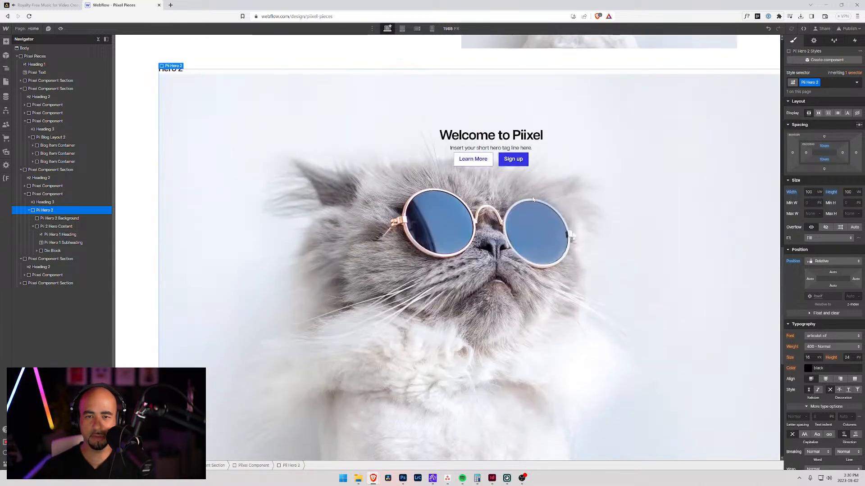
pyautogui.scroll(-2, 534, 200)
pyautogui.scroll(6, 533, 200)
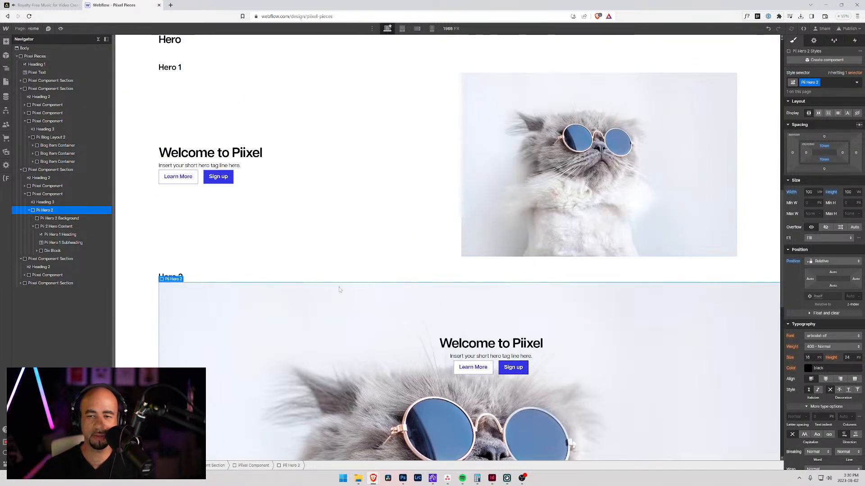
pyautogui.scroll(-6, 351, 271)
pyautogui.scroll(2, 497, 214)
pyautogui.scroll(-2, 496, 214)
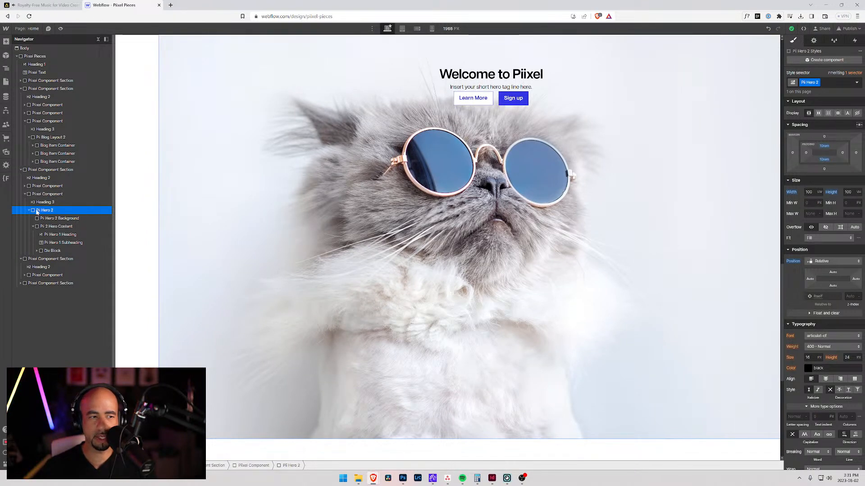
# Step: Try resetting the left padding of the Piixel Pieces wrapper, check Hero 2 at the page edge, and undo the reset
pyautogui.click(50, 170)
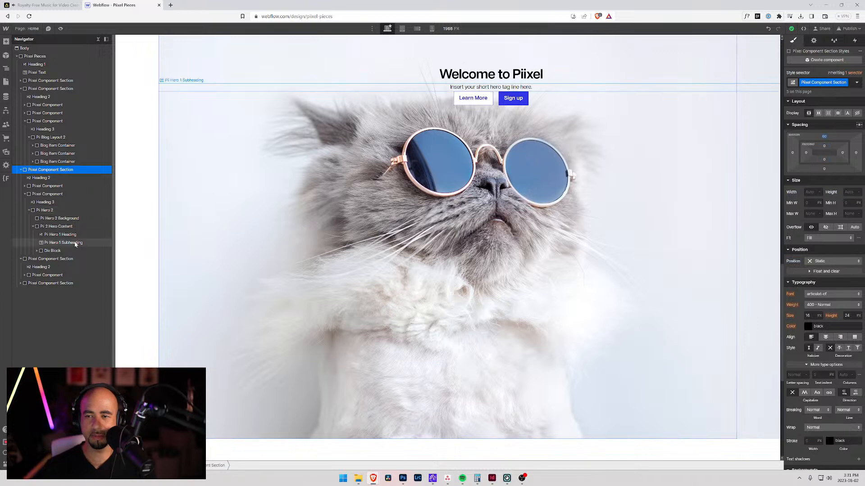
pyautogui.click(37, 171)
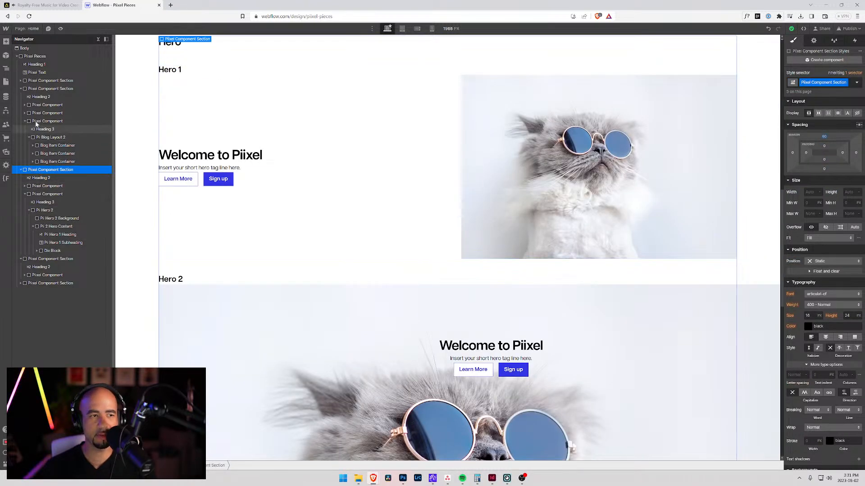
pyautogui.click(28, 56)
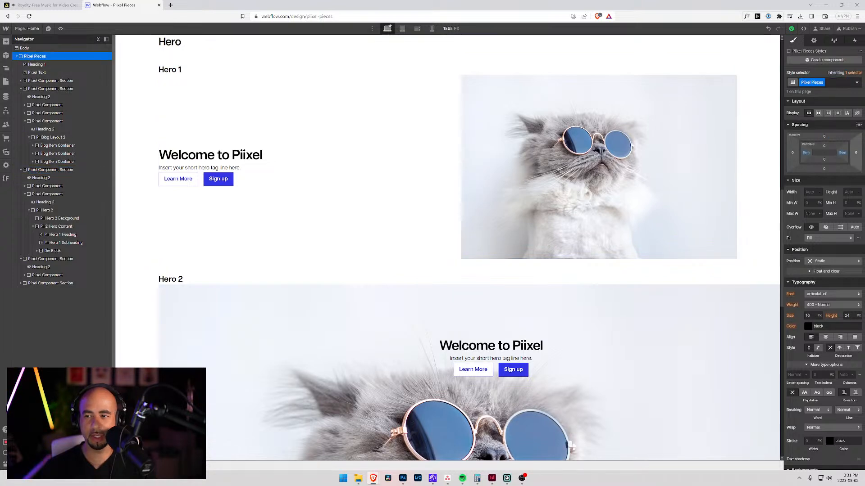
pyautogui.keyDown('alt'); pyautogui.click(806, 153); pyautogui.keyUp('alt')
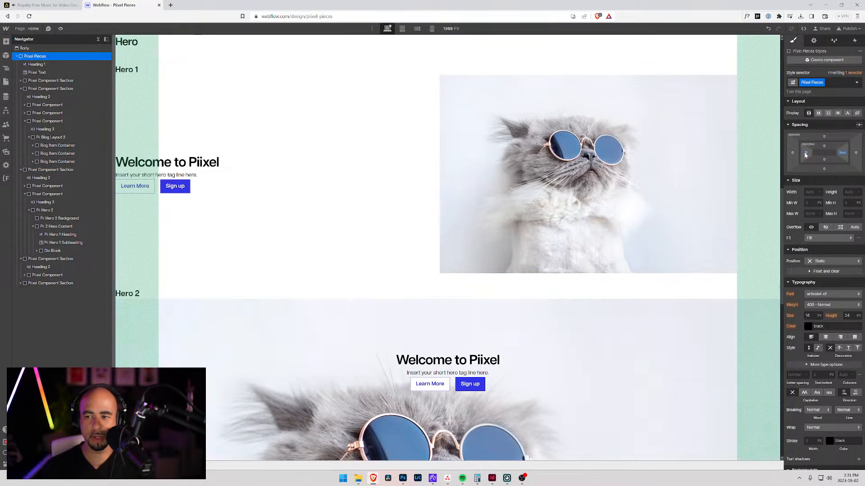
pyautogui.scroll(-8, 289, 241)
pyautogui.scroll(8, 289, 241)
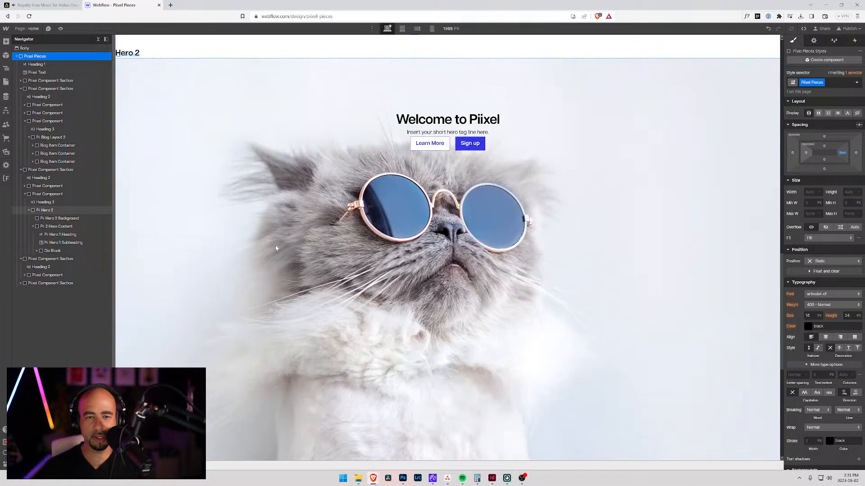
pyautogui.scroll(-5, 293, 208)
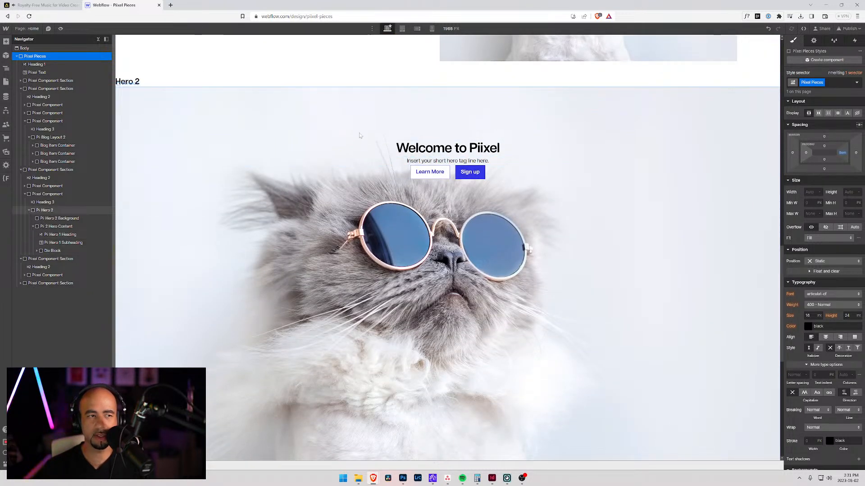
pyautogui.hotkey('ctrl', 'z')
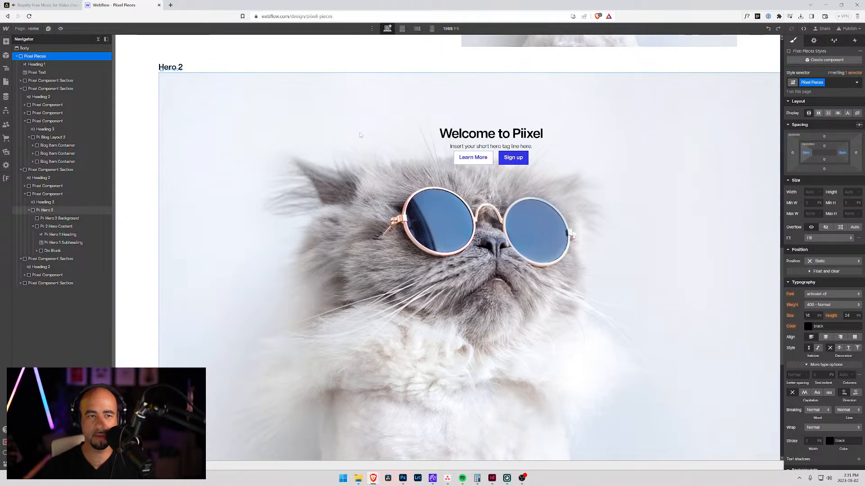
# Step: Undo the viewport-based width and height changes on the Pii Hero 2 block
pyautogui.click(349, 109)
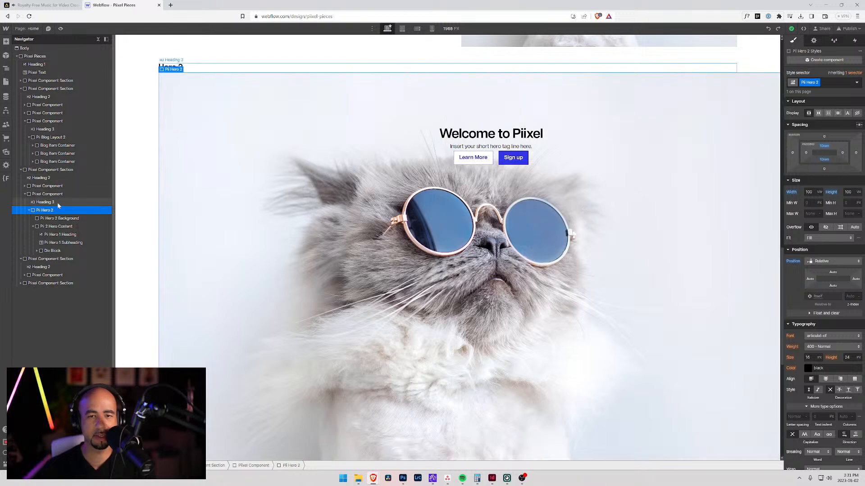
pyautogui.hotkey('ctrl', 'z')
pyautogui.hotkey('ctrl', 'z')
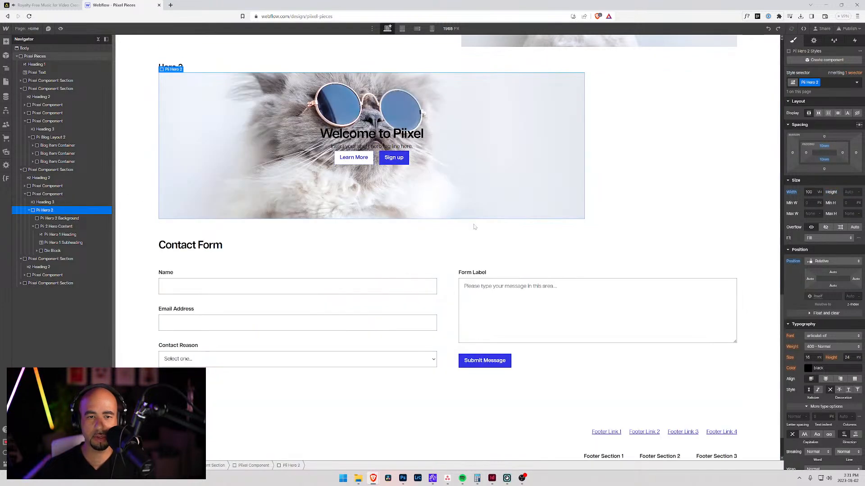
pyautogui.scroll(3, 311, 215)
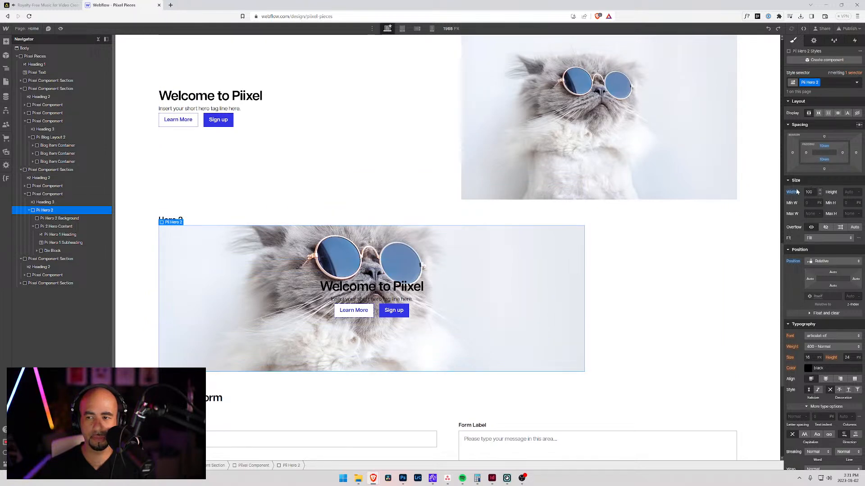
pyautogui.hotkey('ctrl', 'z')
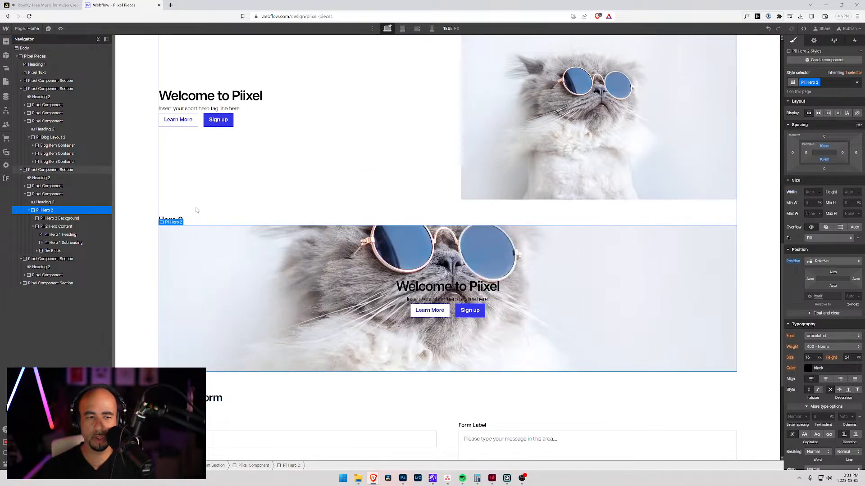
pyautogui.click(149, 211)
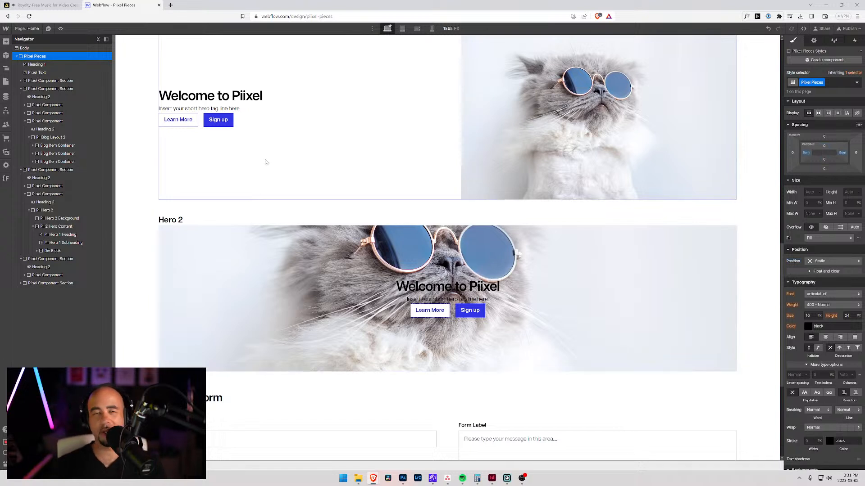